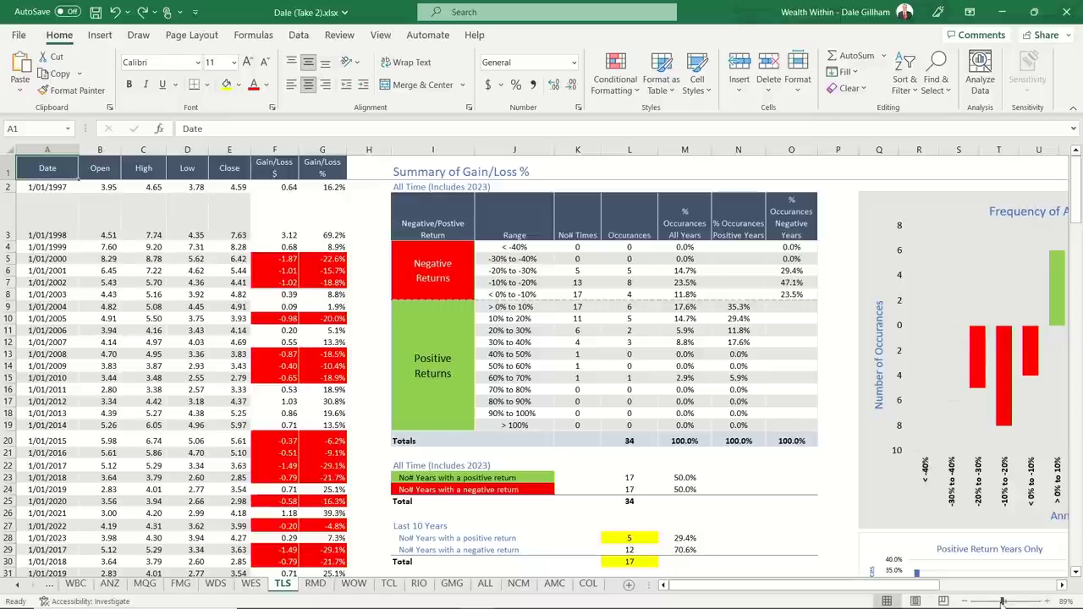
- Enlarge the TLS worksheet to 130% and inspect the first Gain/Loss % value in G2
{"action": "left_click", "coordinate": [1048, 602]}
{"action": "left_click", "coordinate": [1048, 602]}
{"action": "left_click", "coordinate": [1048, 602]}
{"action": "left_click", "coordinate": [1047, 602]}
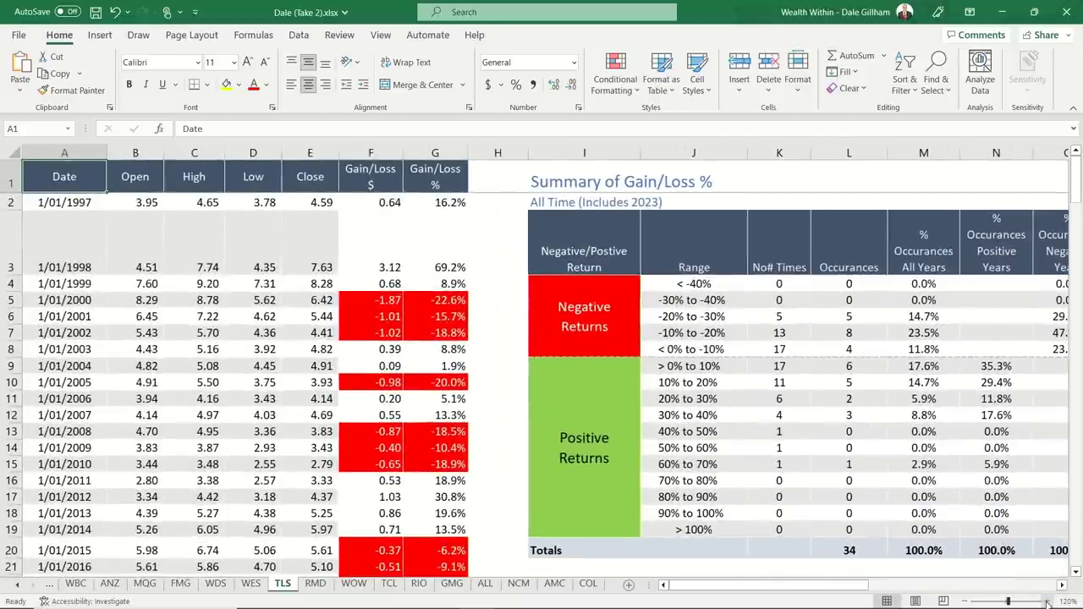
{"action": "left_click", "coordinate": [1048, 601]}
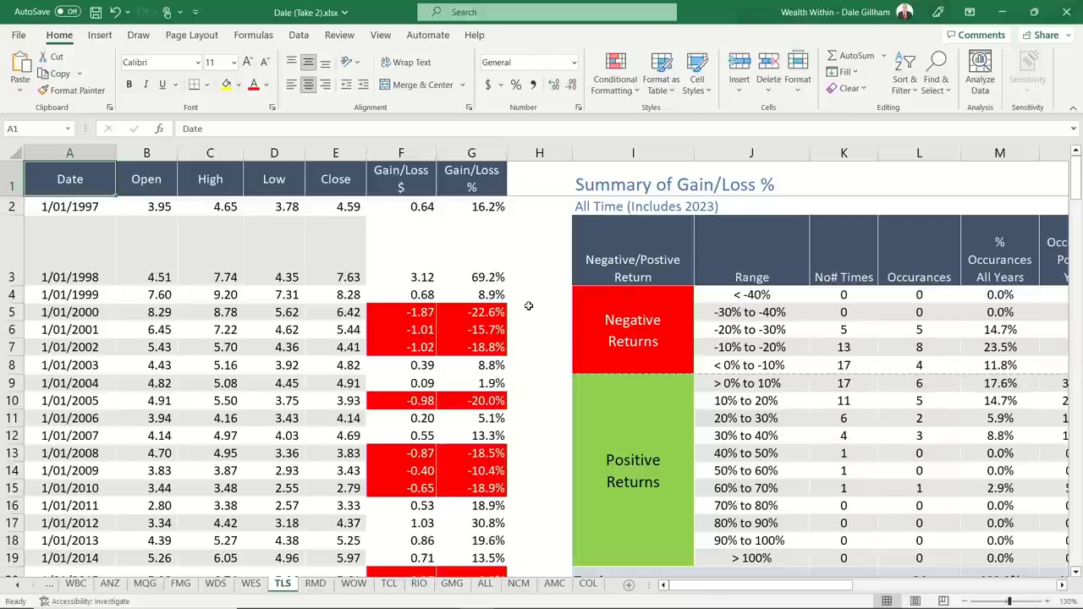
{"action": "left_click", "coordinate": [494, 218]}
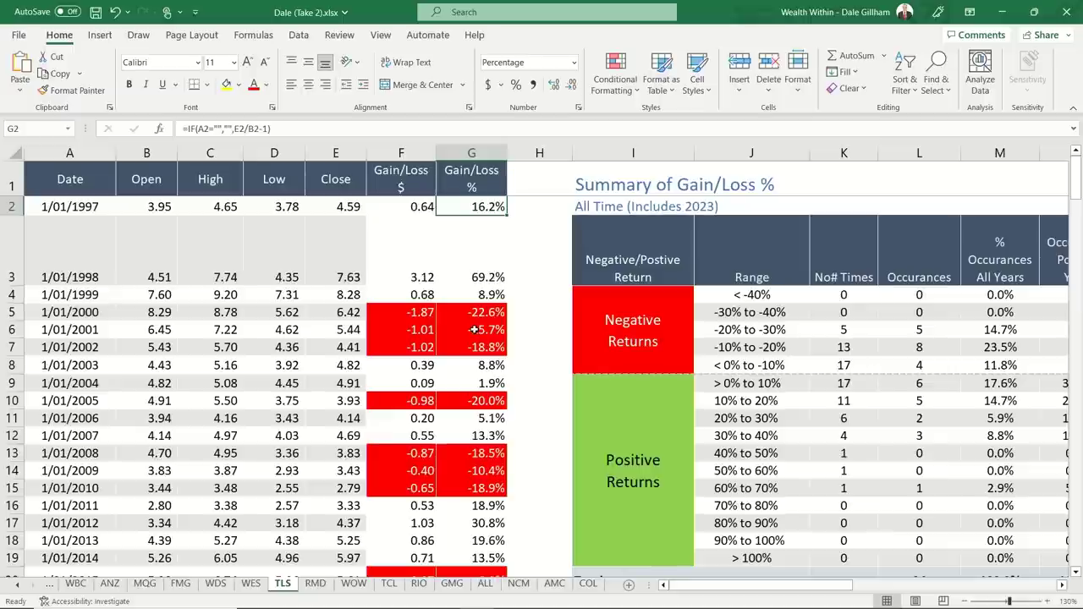
- Examine the -10% to -20% row of the summary table across its range, count, all-years percentage and negative-years percentage cells
{"action": "left_click_drag", "start_coordinate": [742, 594], "coordinate": [807, 597]}
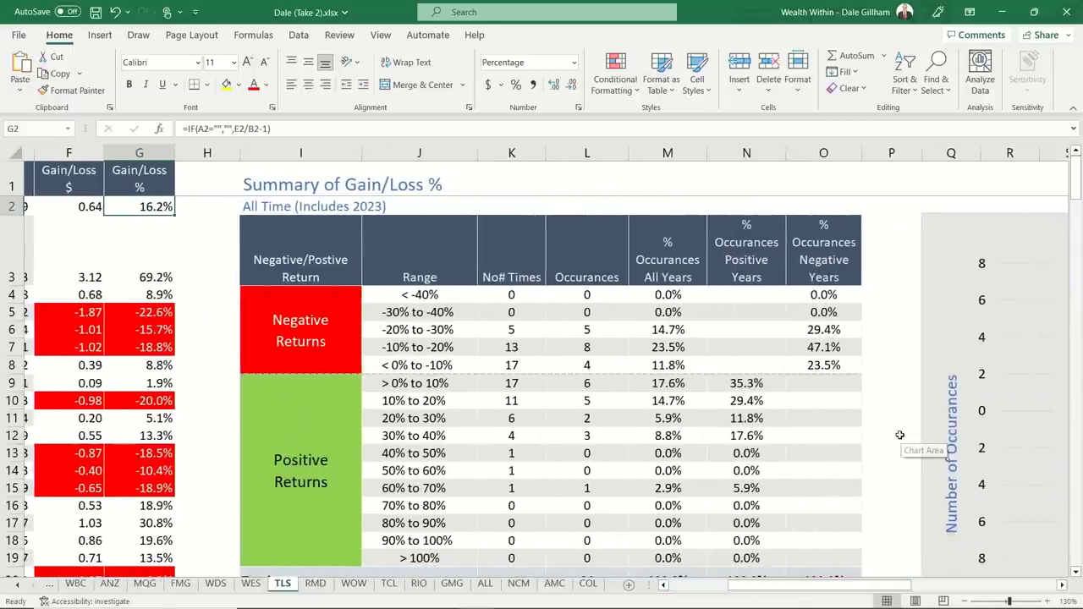
{"action": "scroll", "coordinate": [900, 435], "scroll_direction": "down", "scroll_amount": 1}
{"action": "scroll", "coordinate": [899, 437], "scroll_direction": "up", "scroll_amount": 1}
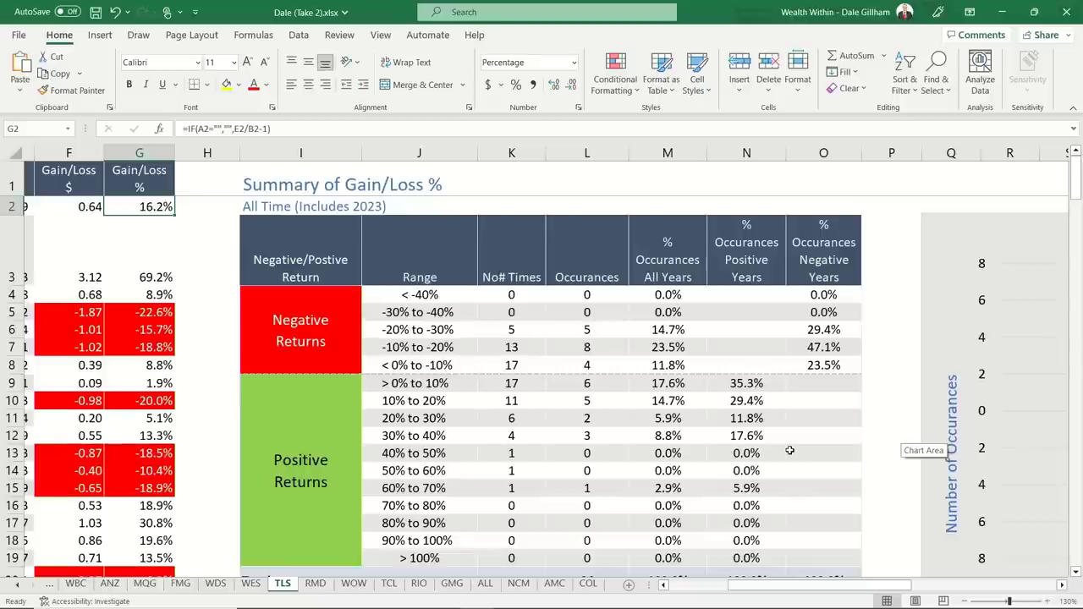
{"action": "left_click", "coordinate": [421, 347]}
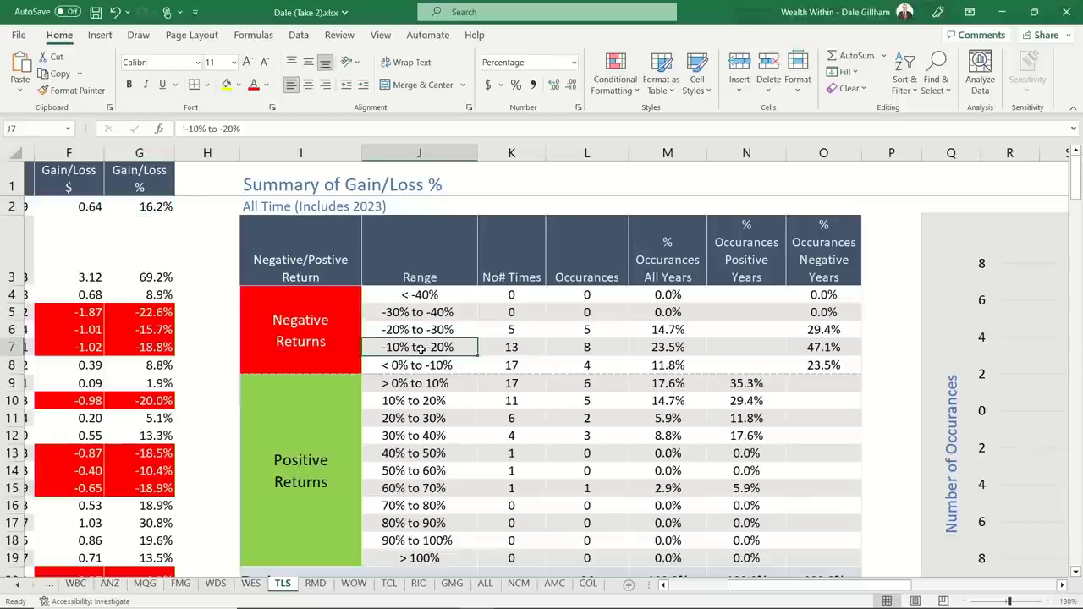
{"action": "left_click", "coordinate": [506, 349]}
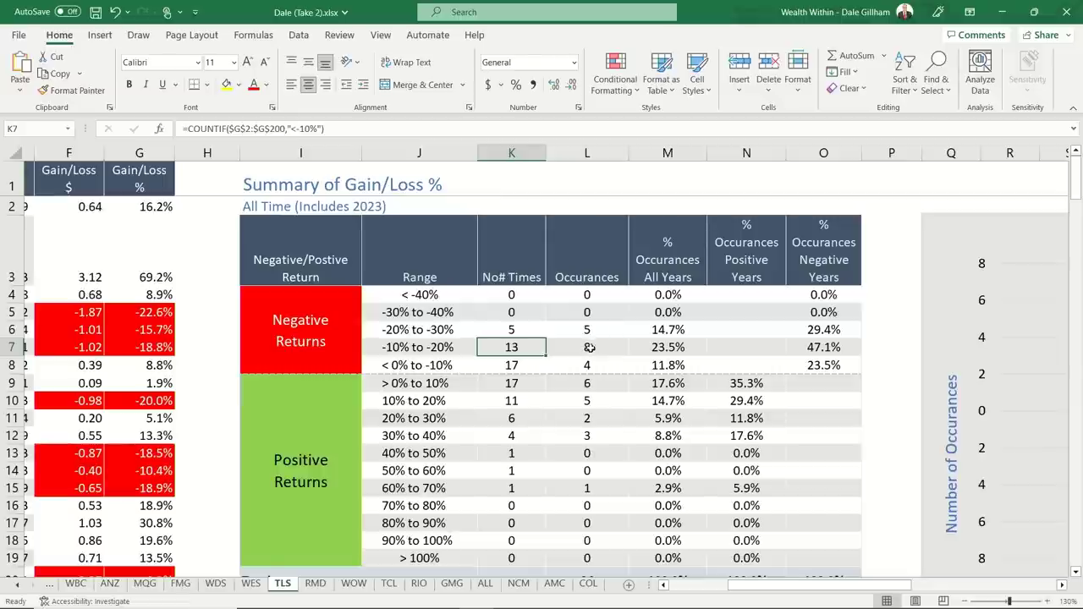
{"action": "left_click", "coordinate": [669, 350]}
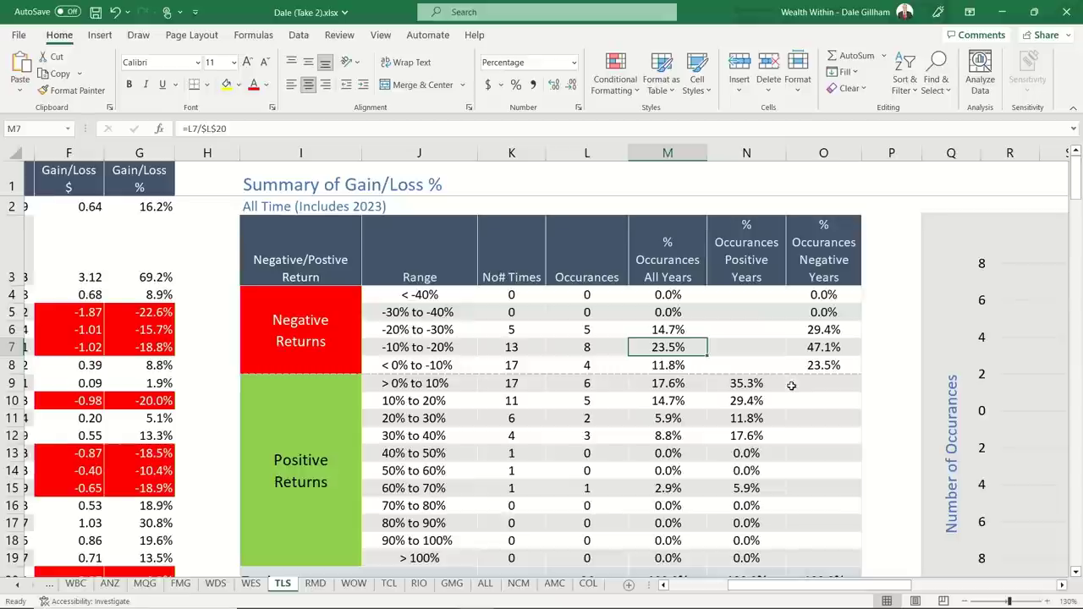
{"action": "left_click", "coordinate": [818, 347]}
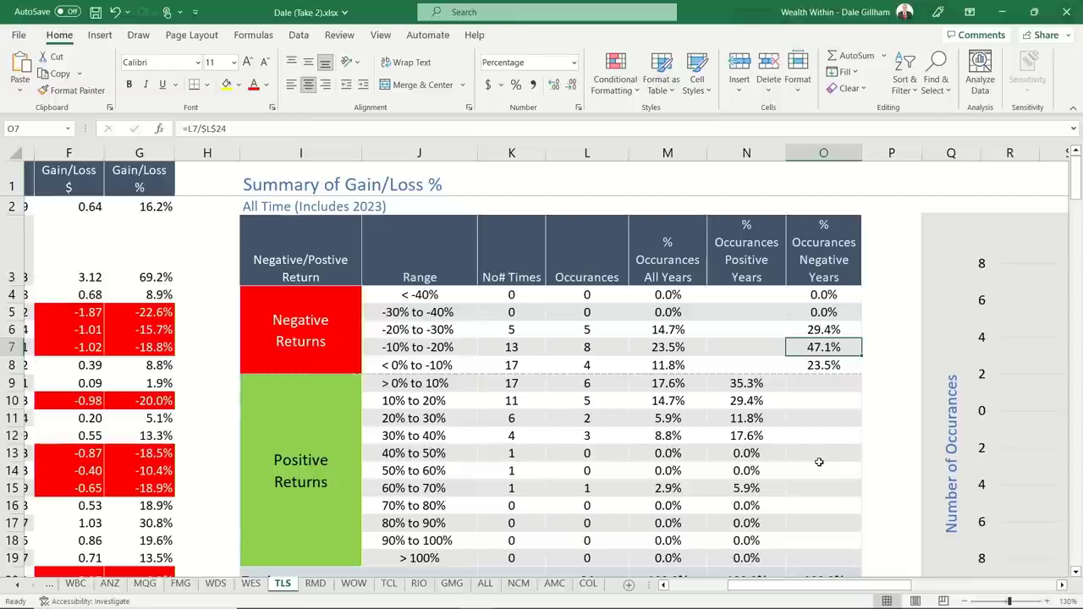
- Check the 1998 start date in the yearly price data against the Occurances total in the summary table
{"action": "scroll", "coordinate": [778, 457], "scroll_direction": "down", "scroll_amount": 1}
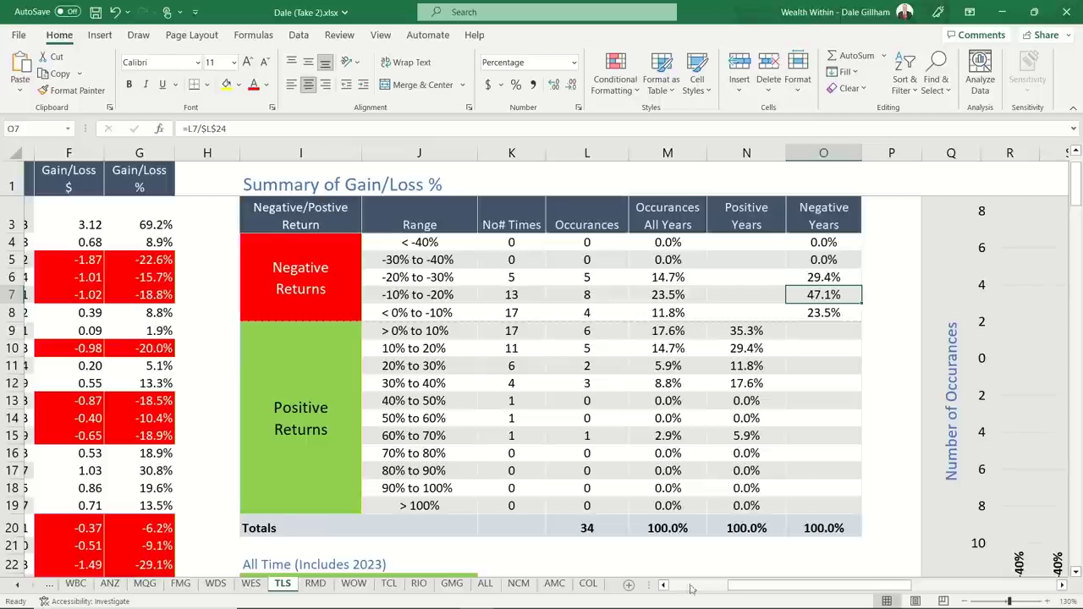
{"action": "left_click_drag", "start_coordinate": [743, 590], "coordinate": [682, 590]}
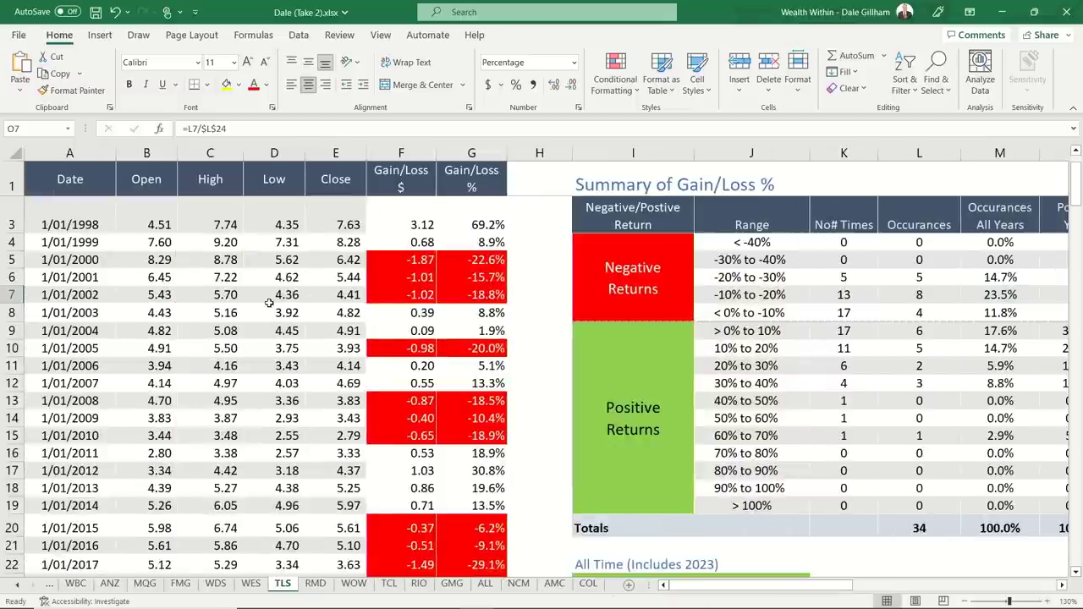
{"action": "left_click", "coordinate": [61, 218]}
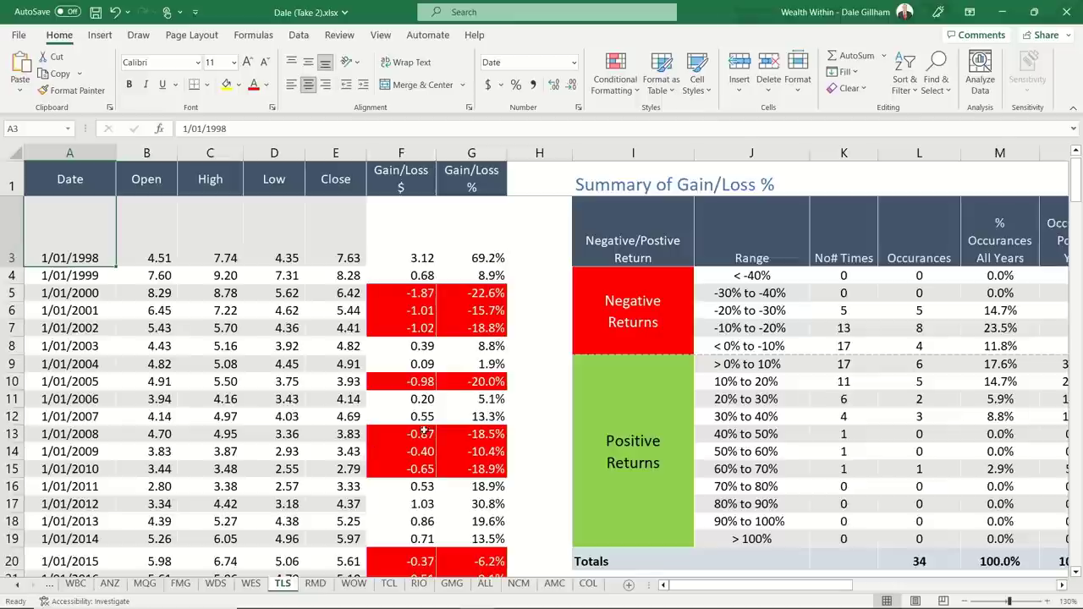
{"action": "left_click_drag", "start_coordinate": [729, 594], "coordinate": [793, 593]}
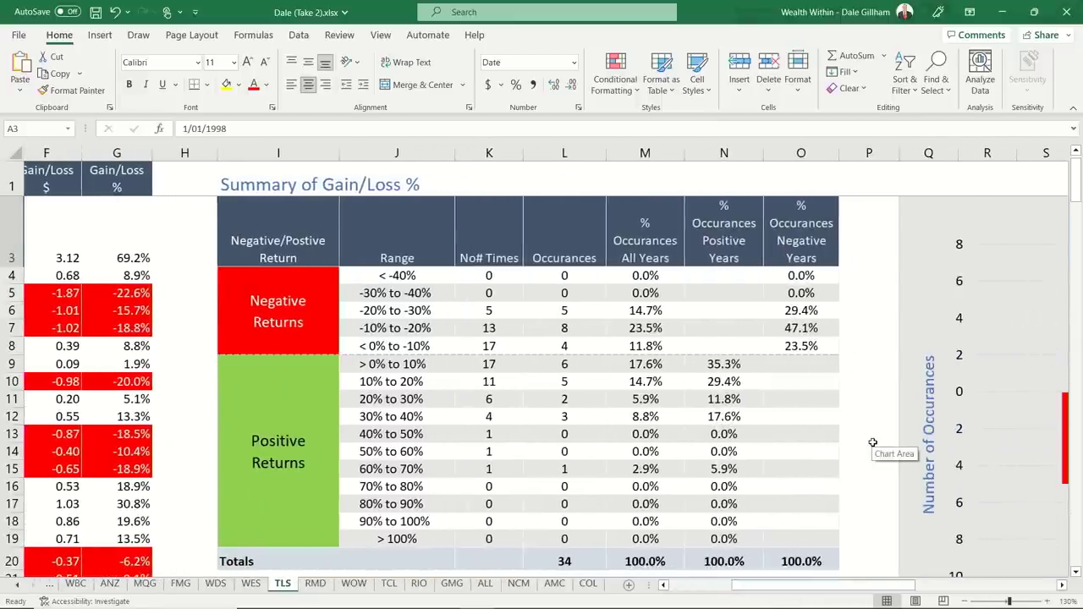
{"action": "scroll", "coordinate": [880, 424], "scroll_direction": "down", "scroll_amount": 1}
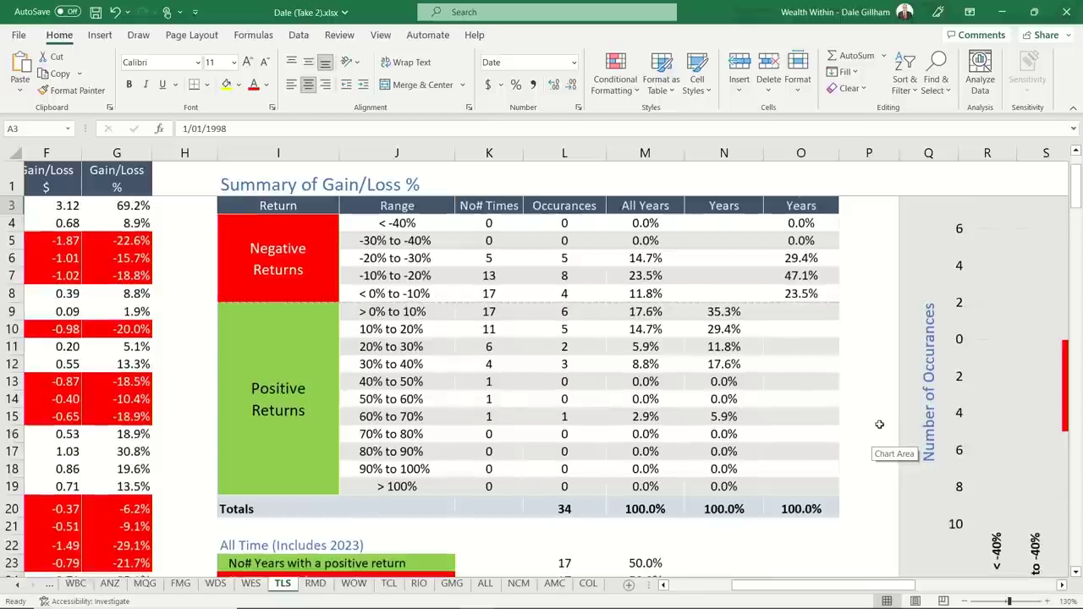
{"action": "left_click", "coordinate": [569, 510]}
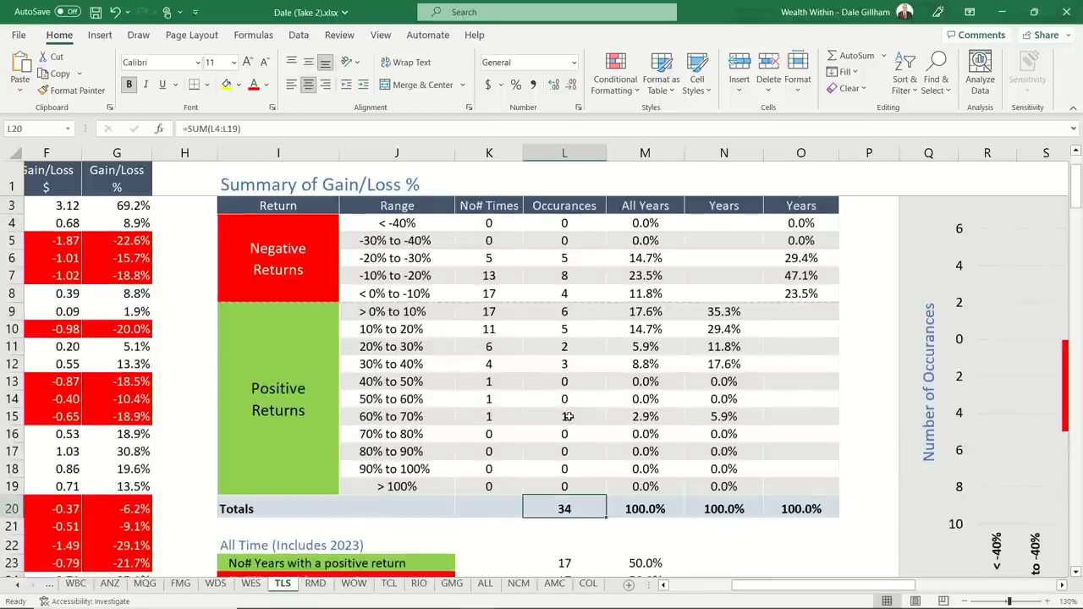
- Inspect the all-time percentages of years with a positive and a negative return in M23 and M24
{"action": "scroll", "coordinate": [568, 415], "scroll_direction": "down", "scroll_amount": 2}
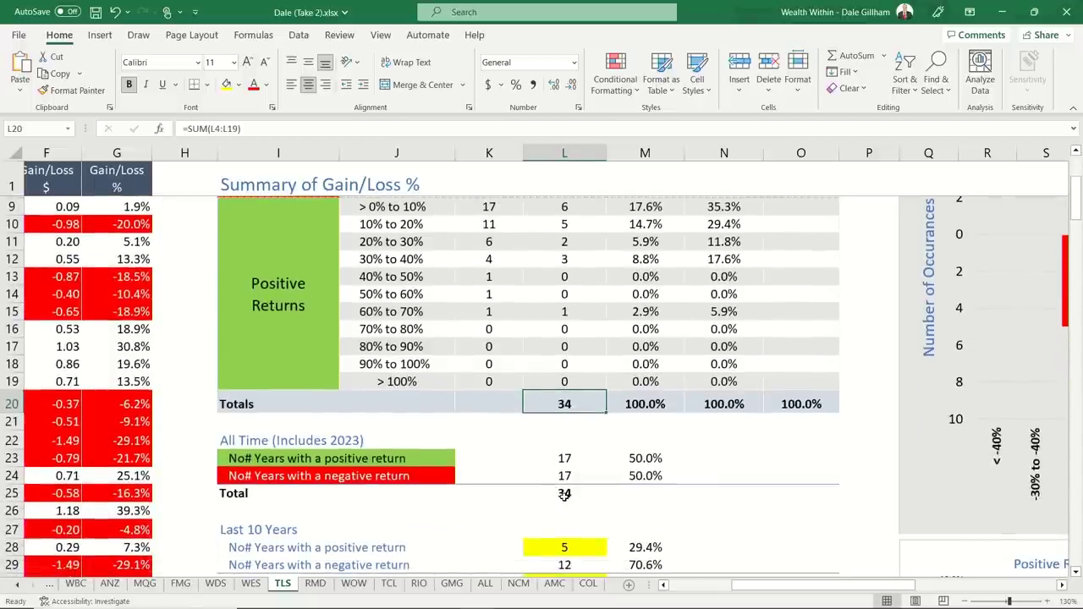
{"action": "left_click", "coordinate": [669, 457]}
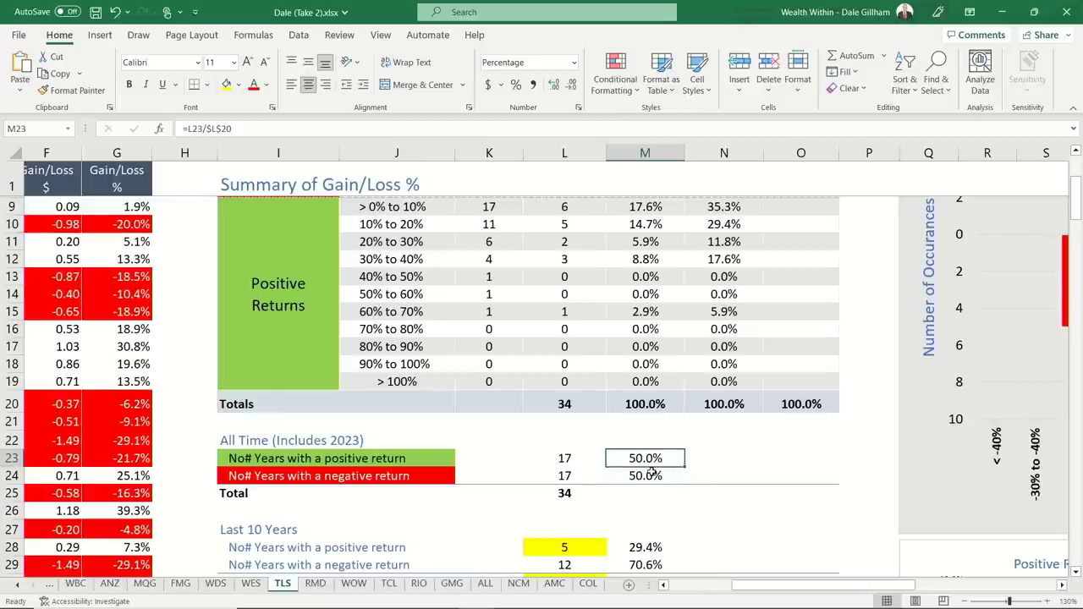
{"action": "left_click", "coordinate": [641, 478]}
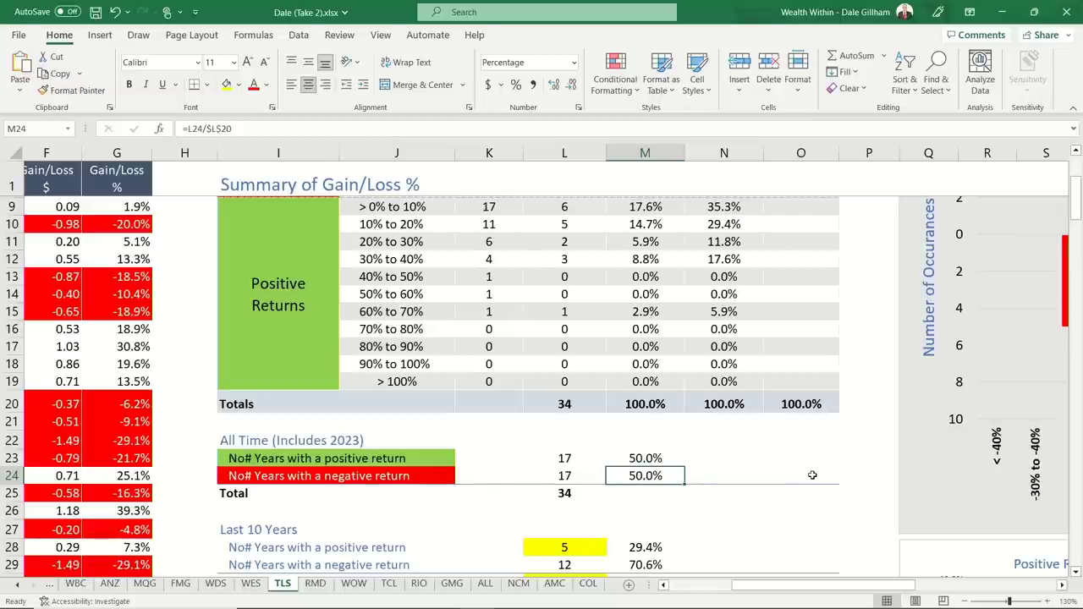
- Inspect the Last 10 Years section and its percentages of positive and negative return years in M28 and M29
{"action": "scroll", "coordinate": [806, 475], "scroll_direction": "down", "scroll_amount": 2}
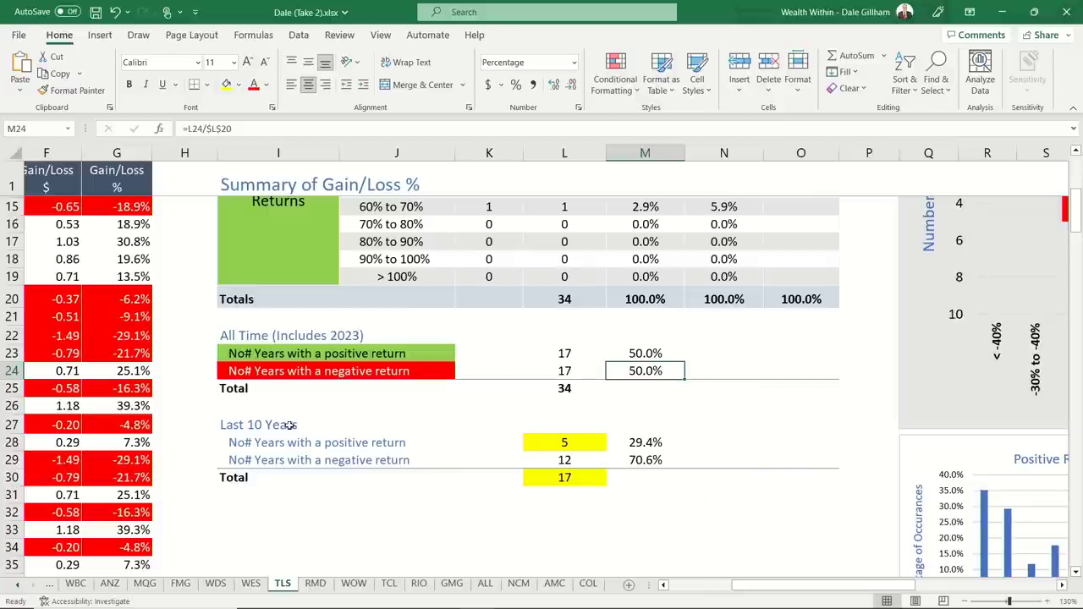
{"action": "left_click", "coordinate": [247, 425]}
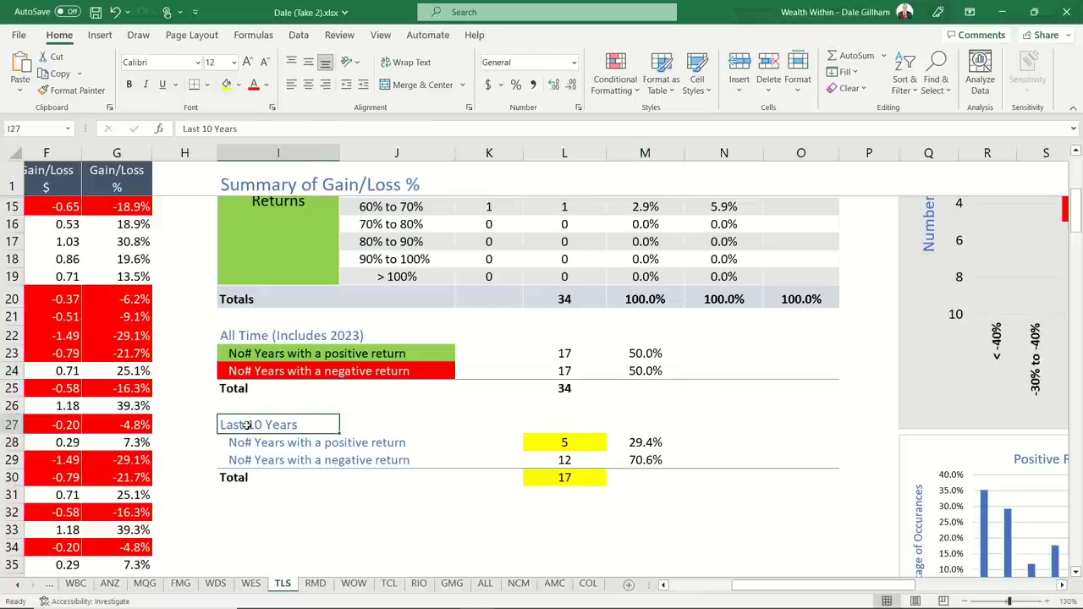
{"action": "left_click", "coordinate": [639, 443]}
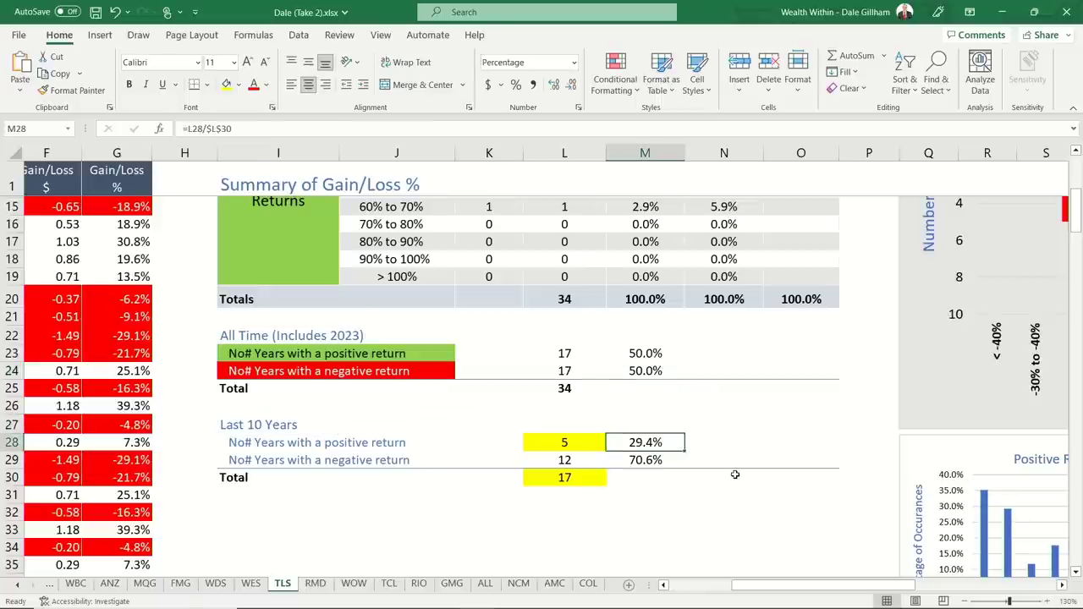
{"action": "left_click", "coordinate": [668, 464]}
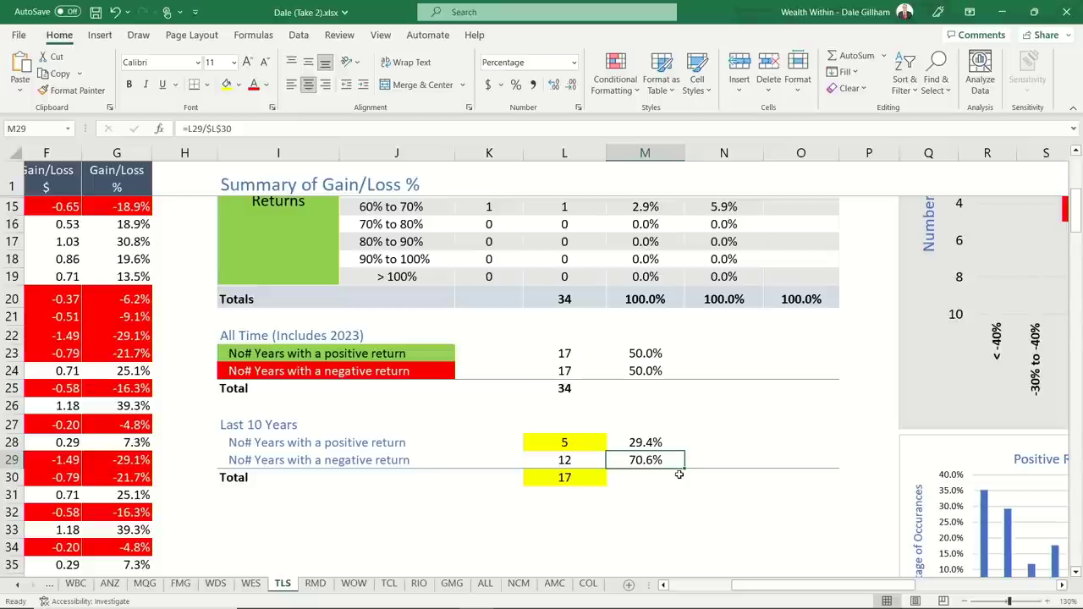
{"action": "left_click_drag", "start_coordinate": [748, 585], "coordinate": [752, 587]}
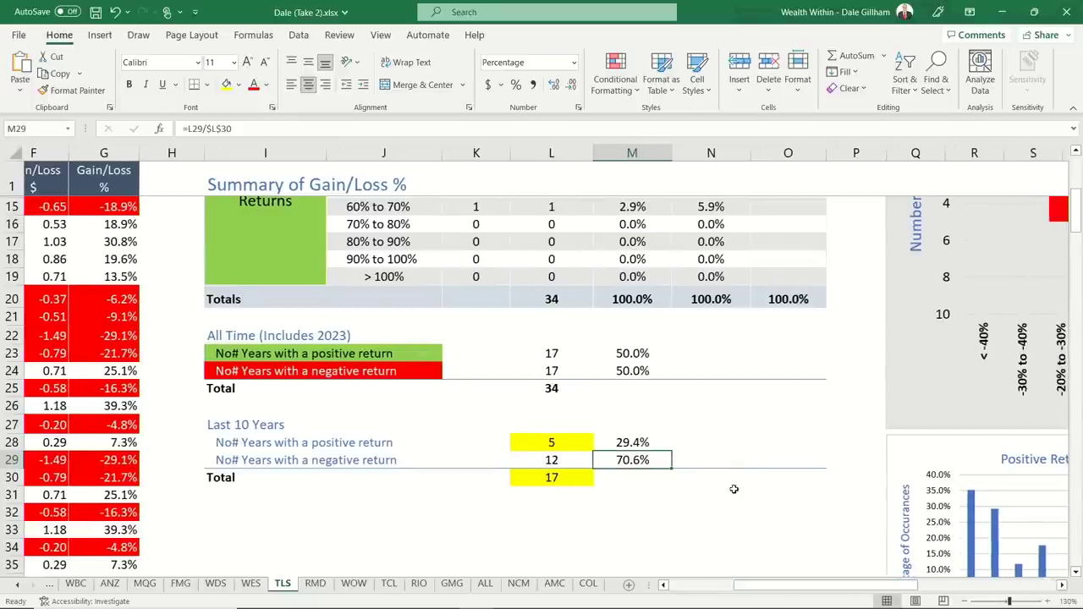
- Examine the annual returns frequency chart, reading the -10% to -20% bar and the > 0% to 10% bar
{"action": "scroll", "coordinate": [745, 487], "scroll_direction": "up", "scroll_amount": 4}
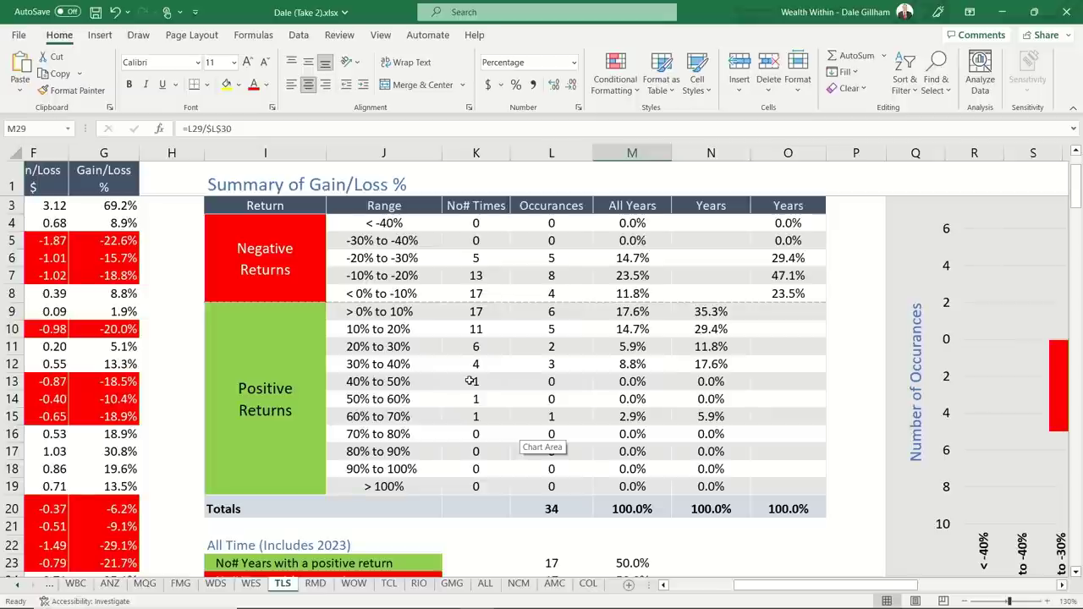
{"action": "left_click_drag", "start_coordinate": [738, 587], "coordinate": [880, 592]}
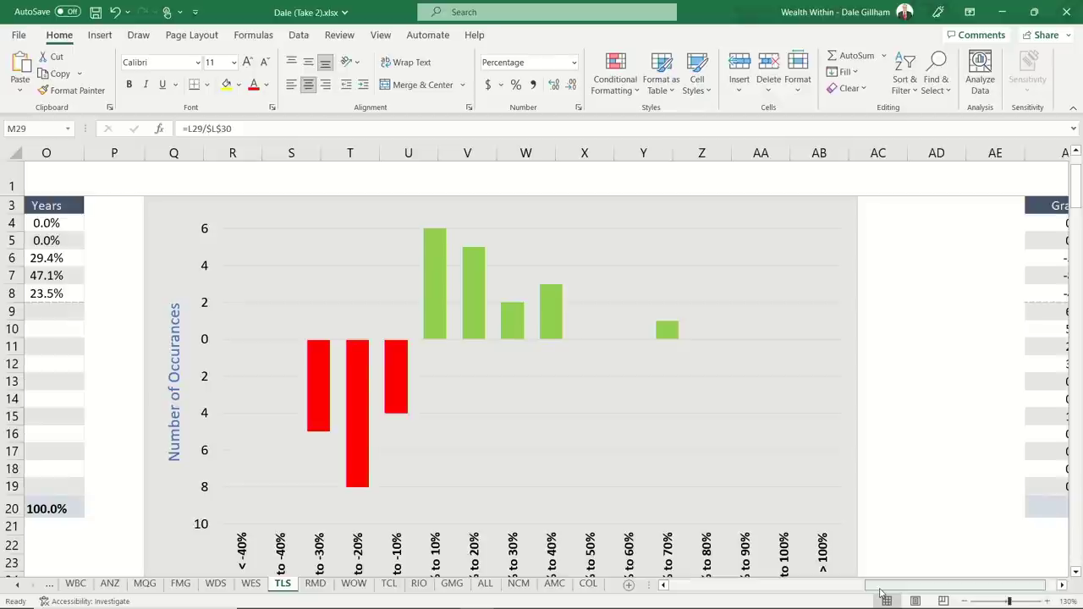
{"action": "left_click_drag", "start_coordinate": [880, 592], "coordinate": [880, 593]}
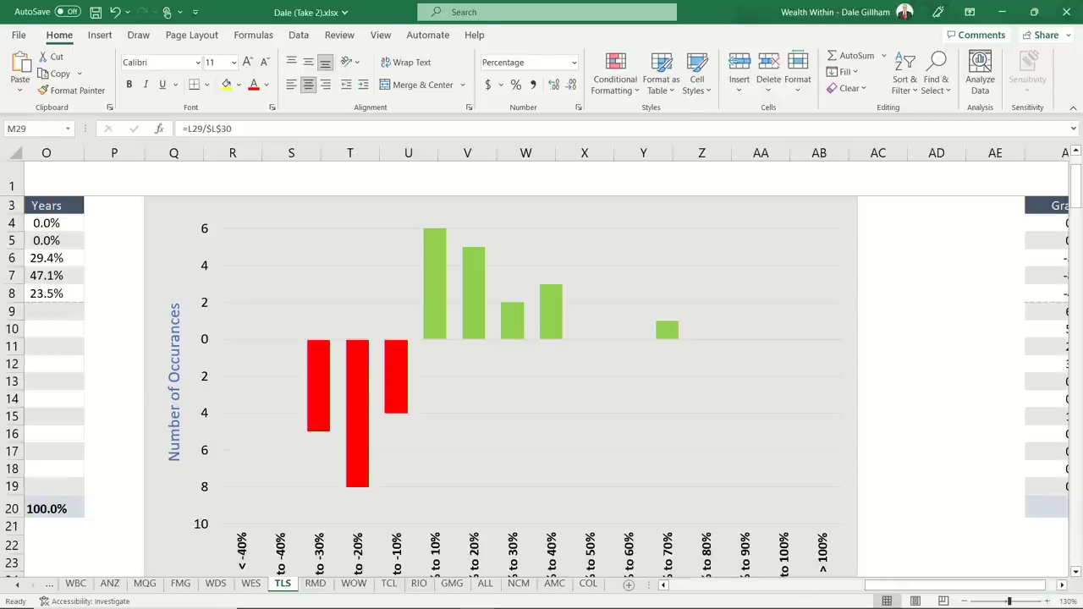
{"action": "scroll", "coordinate": [694, 394], "scroll_direction": "down", "scroll_amount": 1}
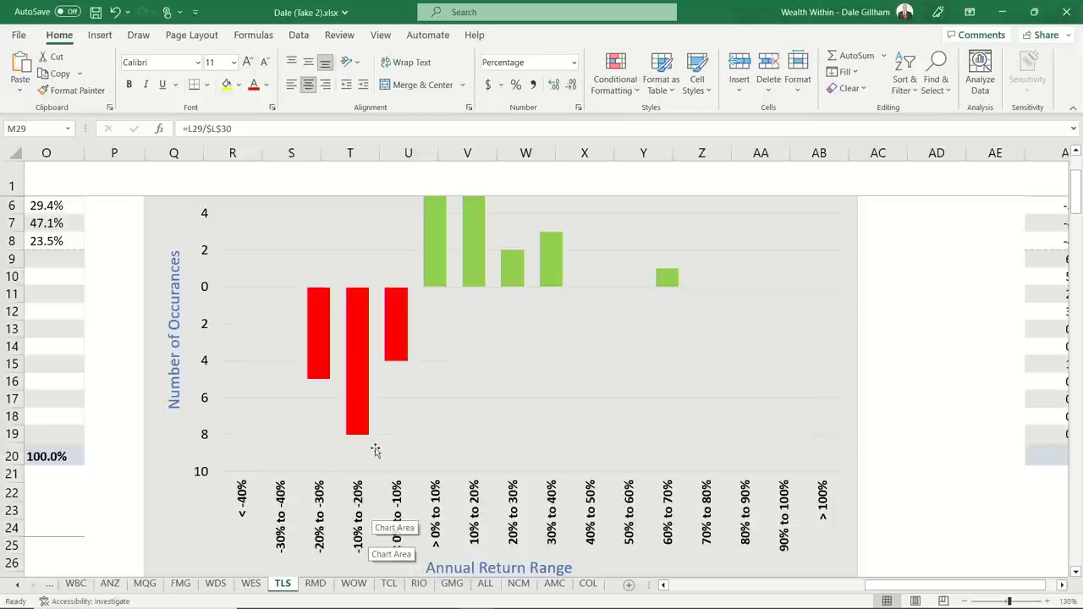
{"action": "mouse_move", "coordinate": [358, 426]}
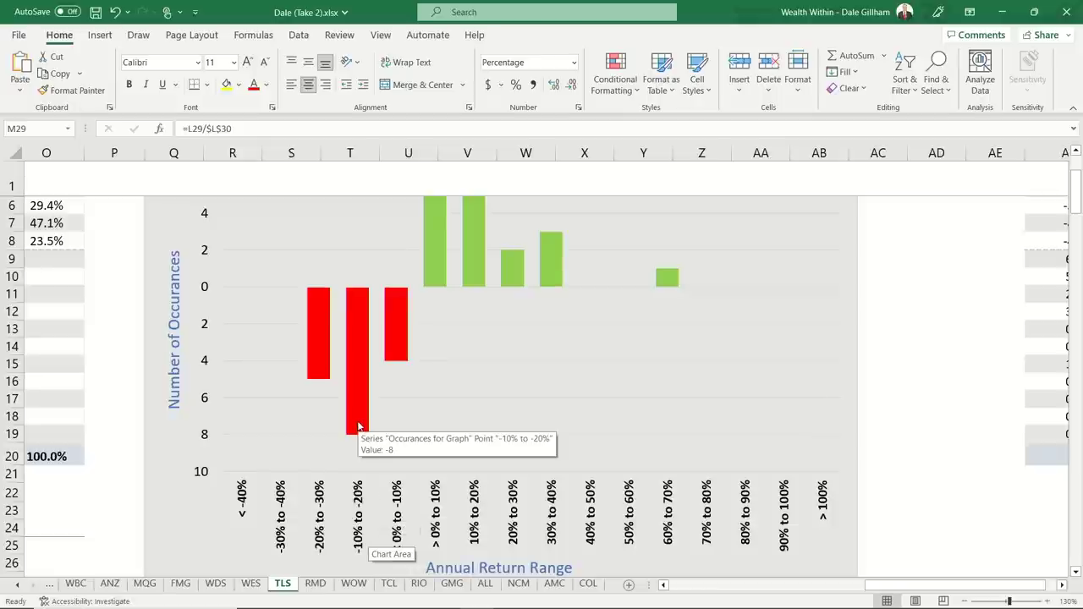
{"action": "scroll", "coordinate": [358, 427], "scroll_direction": "up", "scroll_amount": 1}
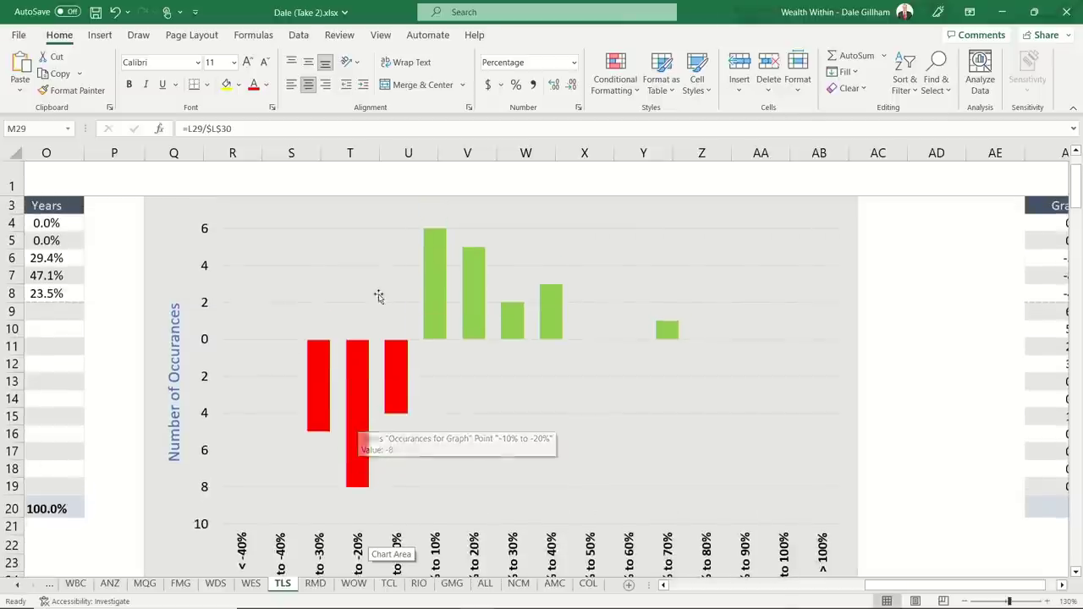
{"action": "mouse_move", "coordinate": [432, 256]}
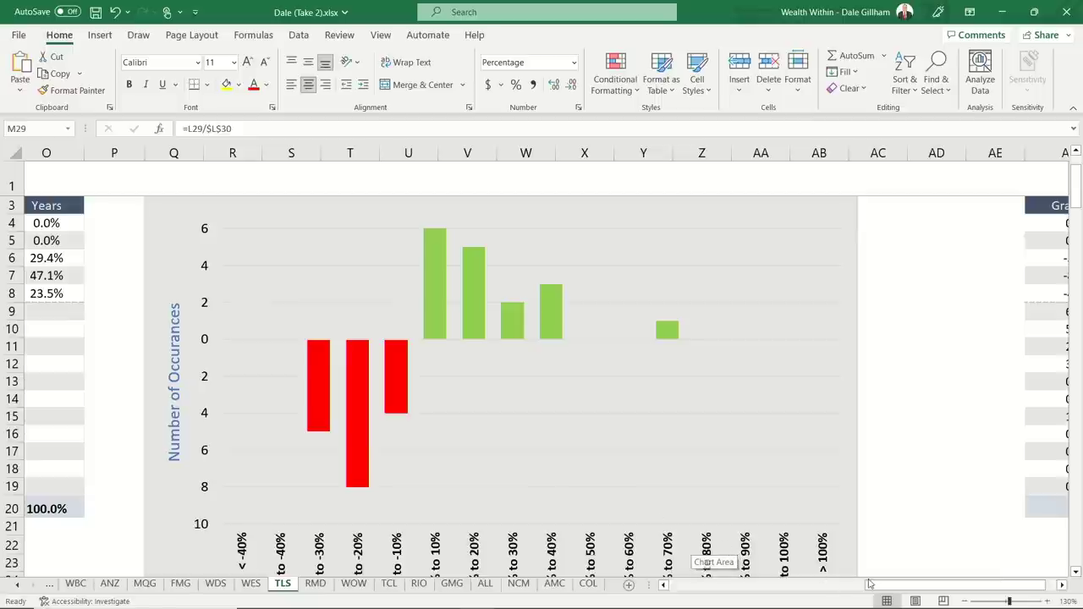
- Review the Positive Return Years Only and Negative Return Years Only charts below the frequency chart
{"action": "scroll", "coordinate": [698, 471], "scroll_direction": "down", "scroll_amount": 1}
{"action": "scroll", "coordinate": [697, 470], "scroll_direction": "down", "scroll_amount": 3}
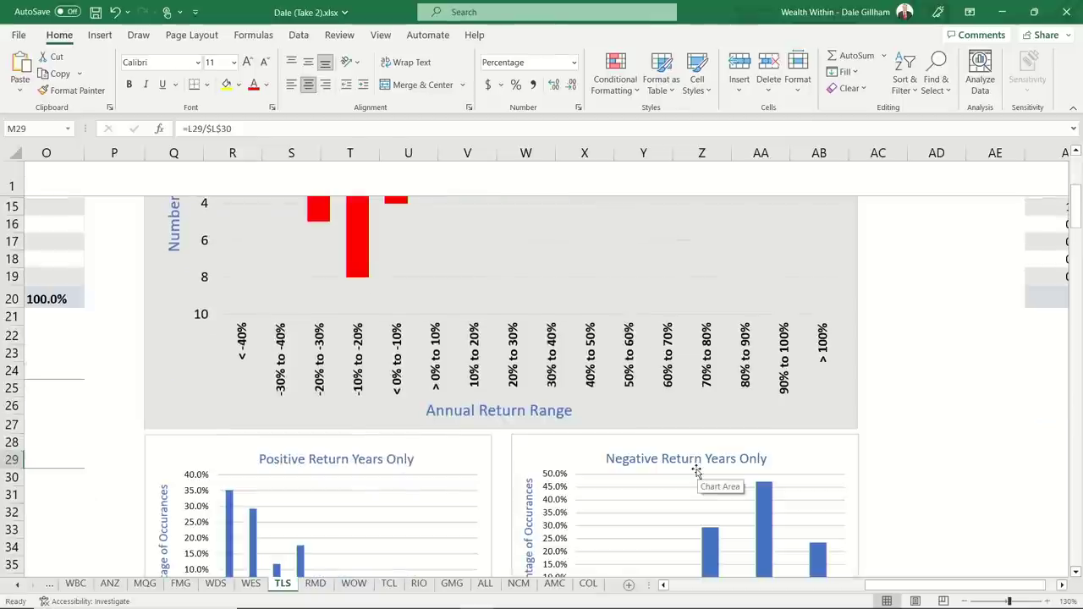
{"action": "scroll", "coordinate": [696, 470], "scroll_direction": "down", "scroll_amount": 2}
{"action": "scroll", "coordinate": [695, 470], "scroll_direction": "down", "scroll_amount": 1}
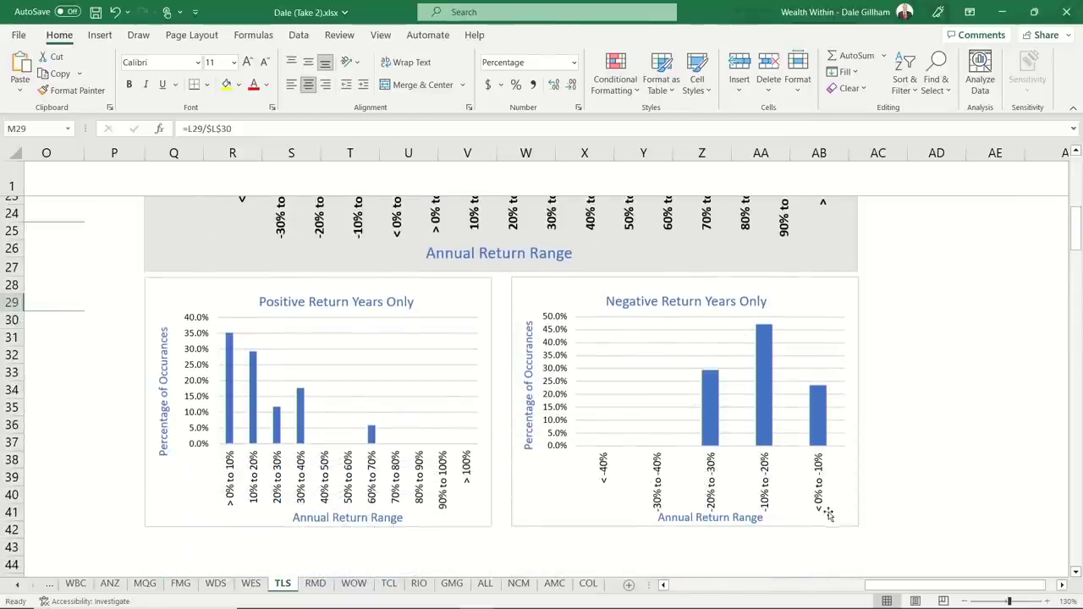
{"action": "scroll", "coordinate": [825, 512], "scroll_direction": "up", "scroll_amount": 3}
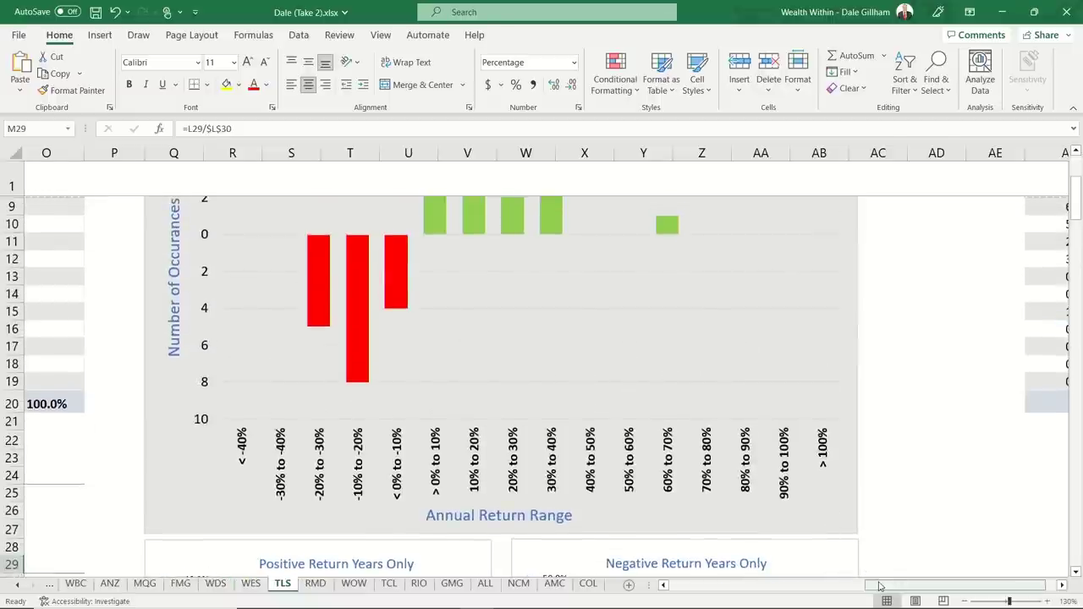
- View the Occurances for Graph column beside the frequency chart, and return to the yearly price data in column A
{"action": "scroll", "coordinate": [871, 585], "scroll_direction": "right", "scroll_amount": 1}
{"action": "scroll", "coordinate": [934, 466], "scroll_direction": "up", "scroll_amount": 3}
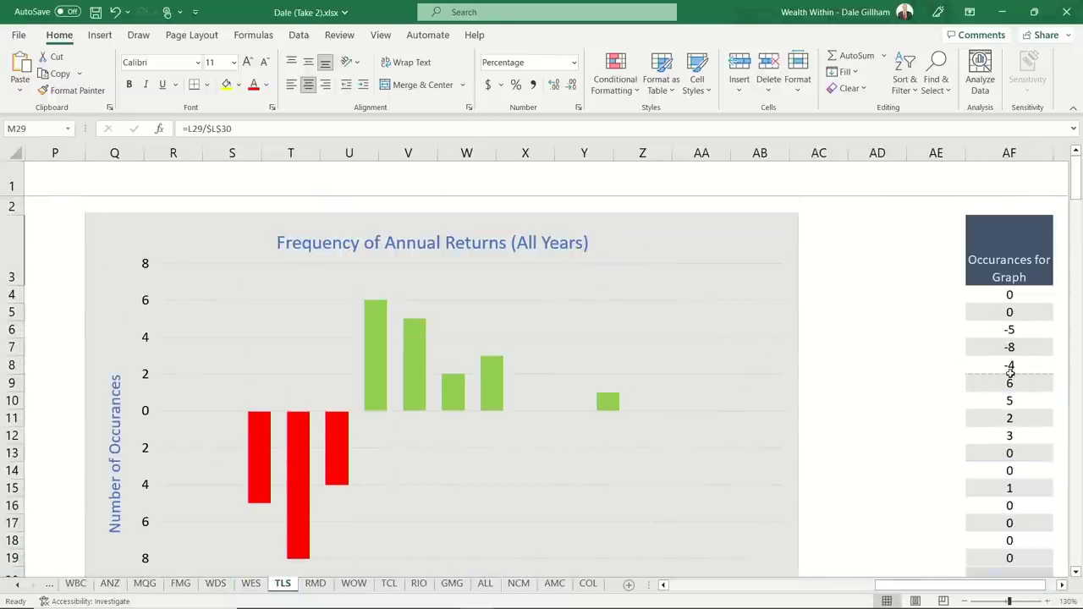
{"action": "left_click_drag", "start_coordinate": [928, 586], "coordinate": [702, 585]}
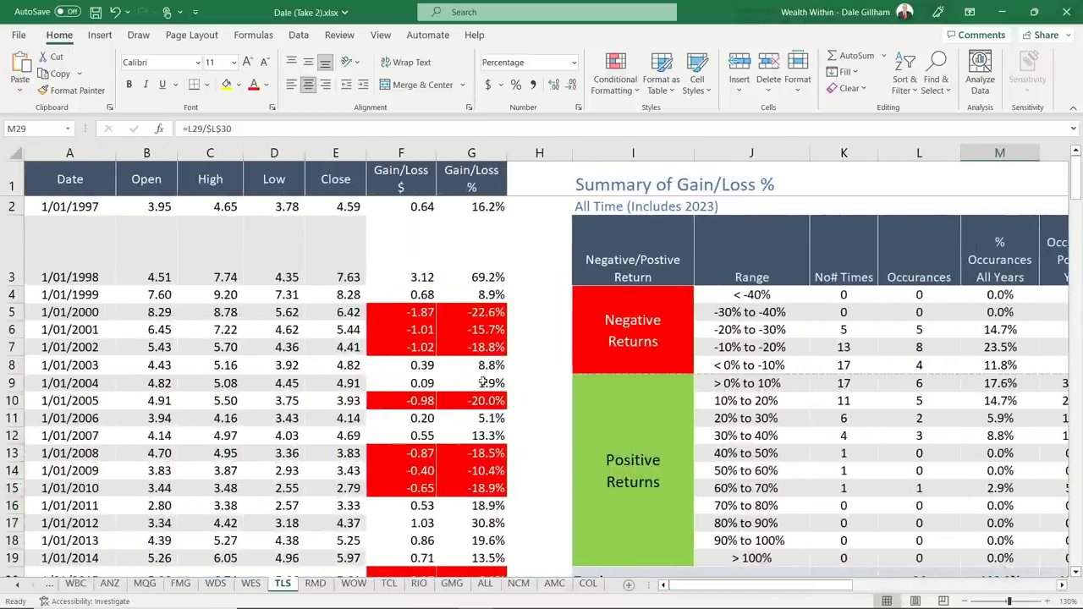
- Review the more recent rows of the TLS yearly gains and losses
{"action": "scroll", "coordinate": [457, 477], "scroll_direction": "down", "scroll_amount": 2}
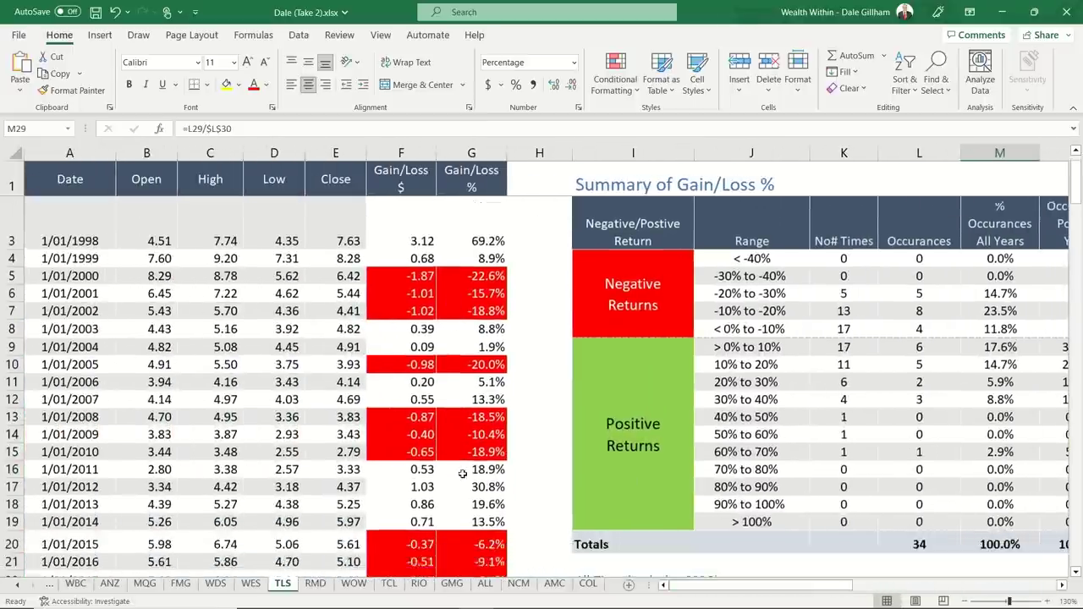
{"action": "scroll", "coordinate": [474, 471], "scroll_direction": "down", "scroll_amount": 3}
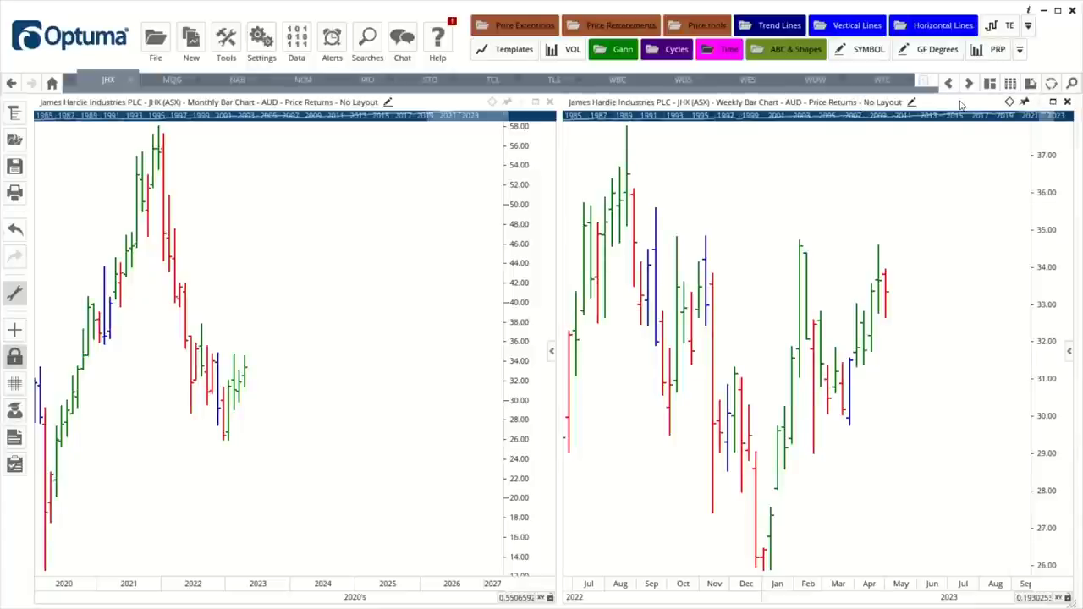
- Switch to Optuma and open the TLS page with Telstra's monthly and weekly bar charts
{"action": "left_click", "coordinate": [970, 84]}
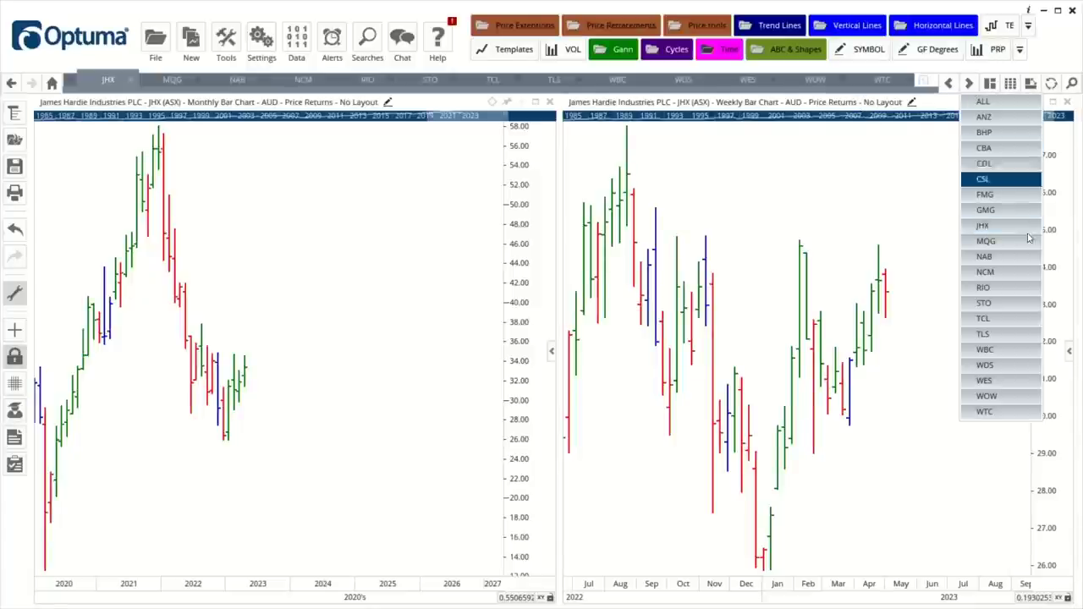
{"action": "left_click", "coordinate": [1011, 334]}
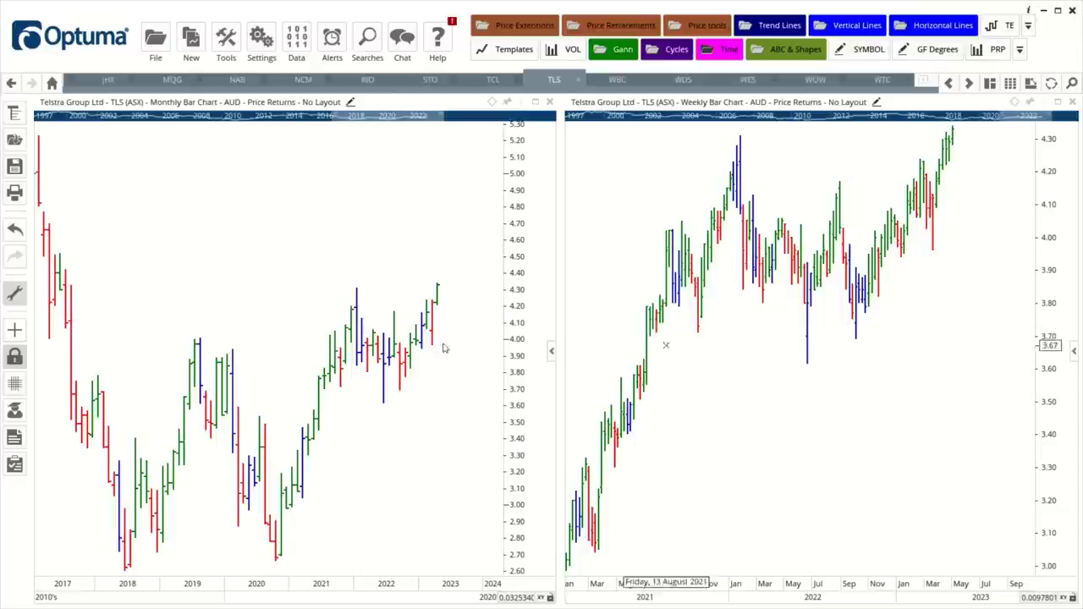
{"action": "mouse_move", "coordinate": [415, 337]}
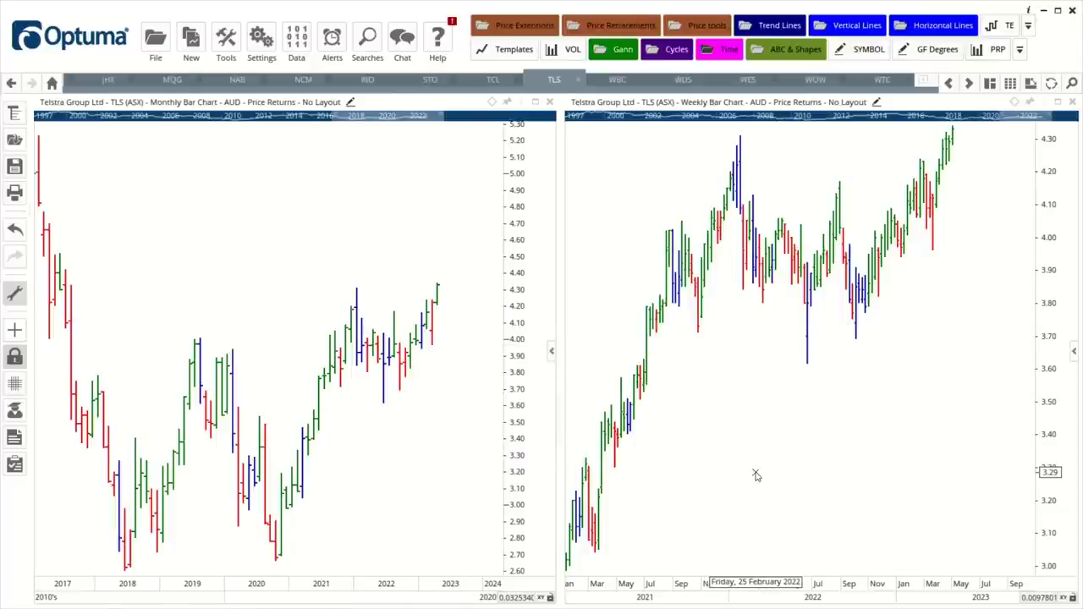
- Maximize the Telstra monthly chart, compress it to show the full price history since 1997, widen the plot area and enable the crosshair
{"action": "left_click", "coordinate": [536, 102]}
{"action": "scroll", "coordinate": [505, 271], "scroll_direction": "down", "scroll_amount": 5}
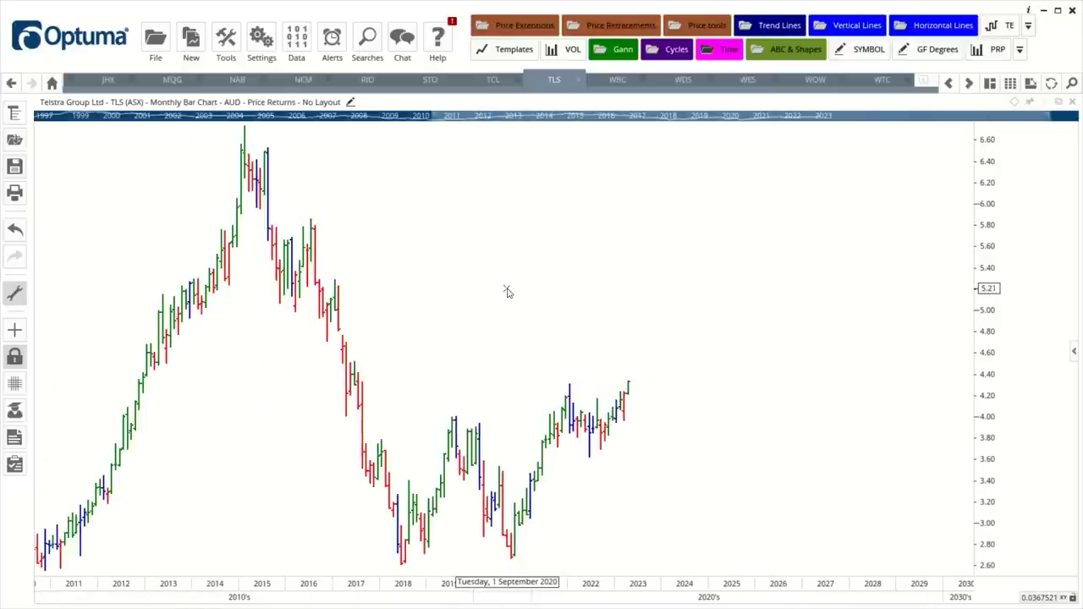
{"action": "scroll", "coordinate": [626, 285], "scroll_direction": "down", "scroll_amount": 6}
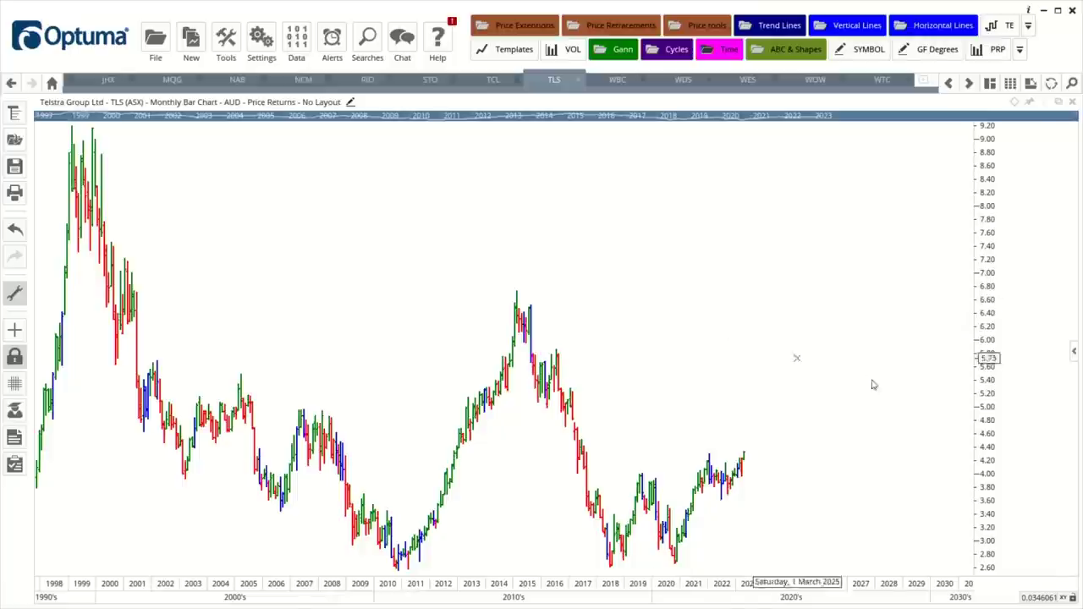
{"action": "left_click_drag", "start_coordinate": [974, 347], "coordinate": [1029, 347]}
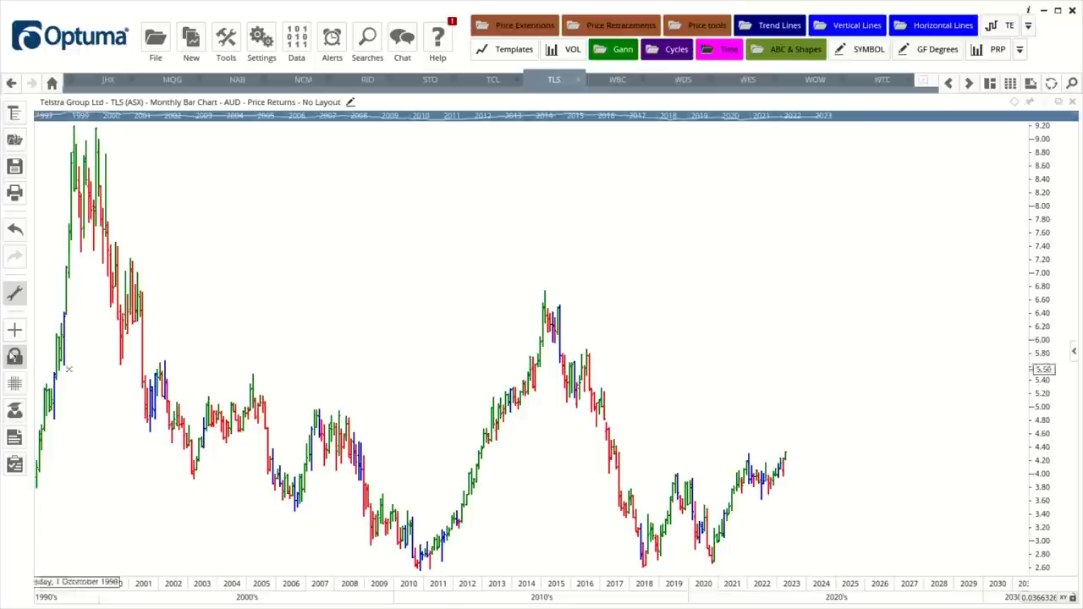
{"action": "left_click", "coordinate": [15, 330]}
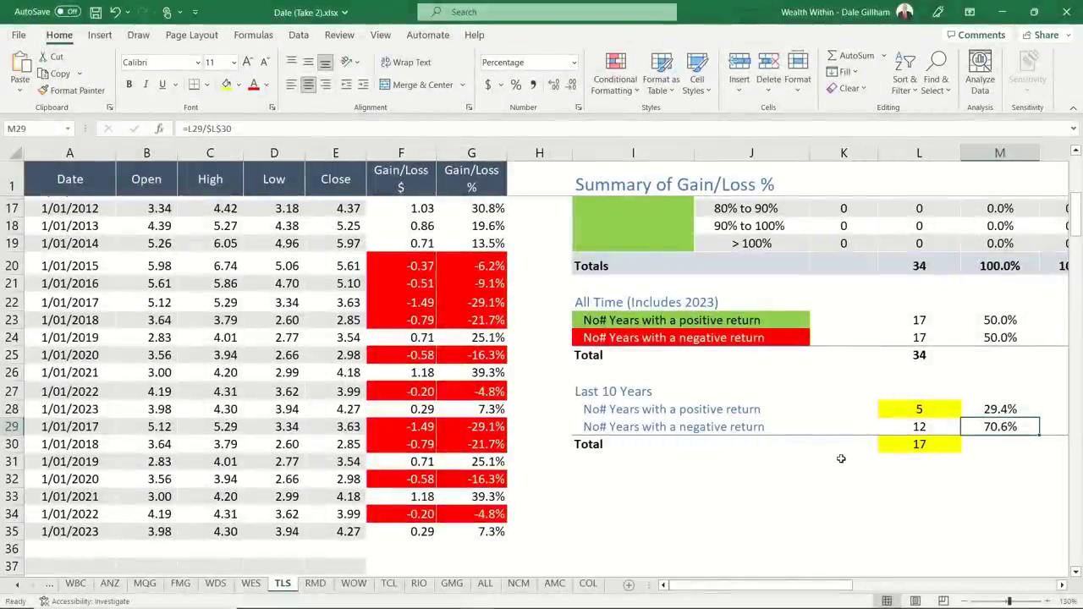
- Switch to the Excel workbook, open the RMD worksheet and enlarge its view to 140%
{"action": "left_click", "coordinate": [316, 584]}
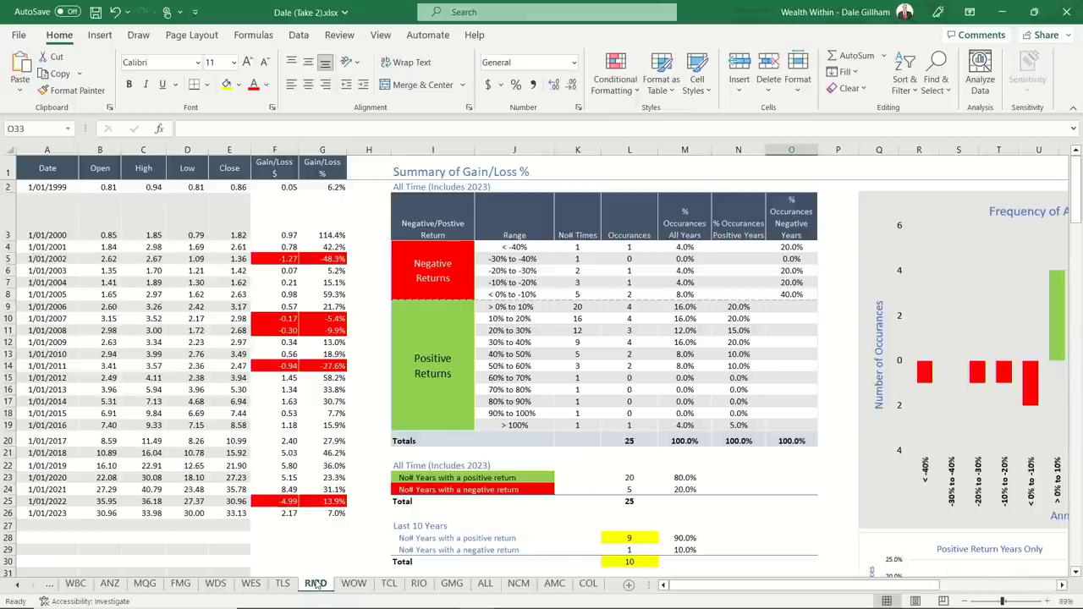
{"action": "left_click", "coordinate": [1050, 601]}
{"action": "left_click", "coordinate": [1050, 601]}
{"action": "left_click", "coordinate": [1050, 602]}
{"action": "left_click", "coordinate": [1049, 602]}
{"action": "left_click", "coordinate": [1050, 602]}
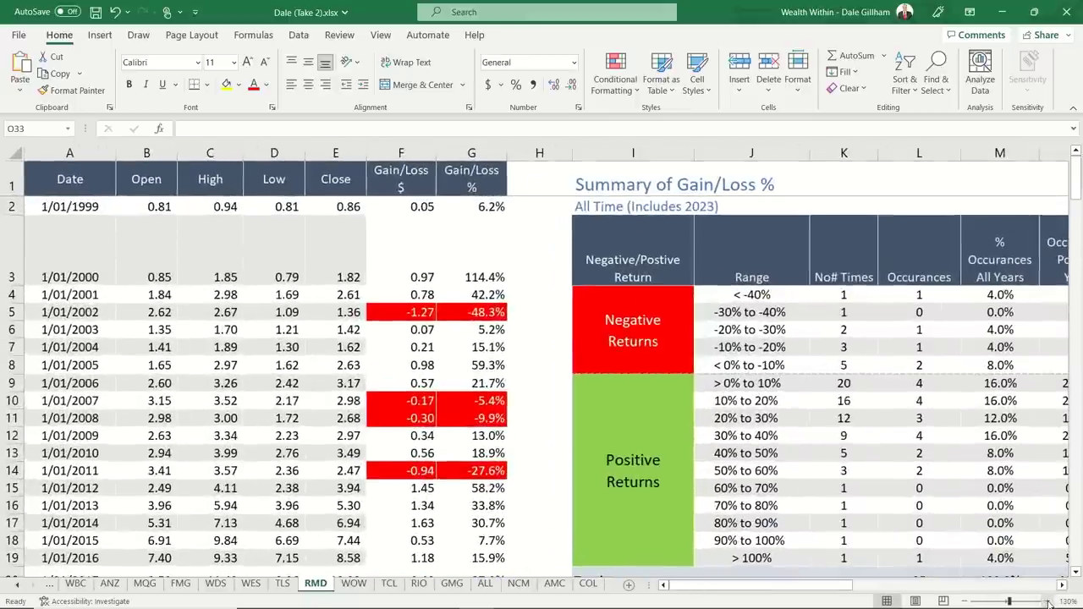
{"action": "left_click", "coordinate": [1049, 601]}
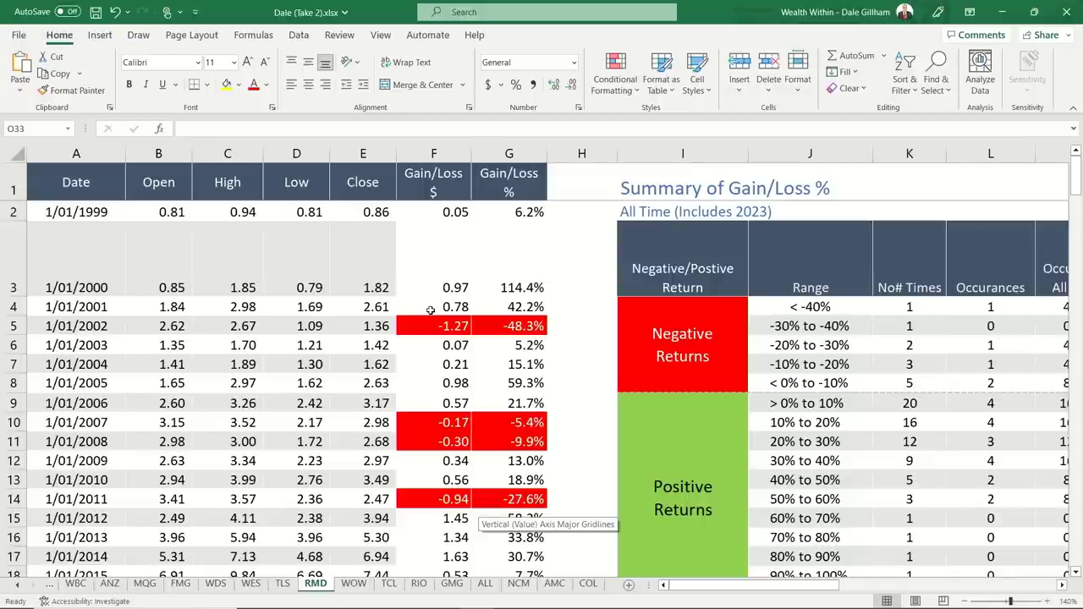
- Review the RMD yearly gains and losses from 1999 to 2023
{"action": "scroll", "coordinate": [430, 310], "scroll_direction": "down", "scroll_amount": 1}
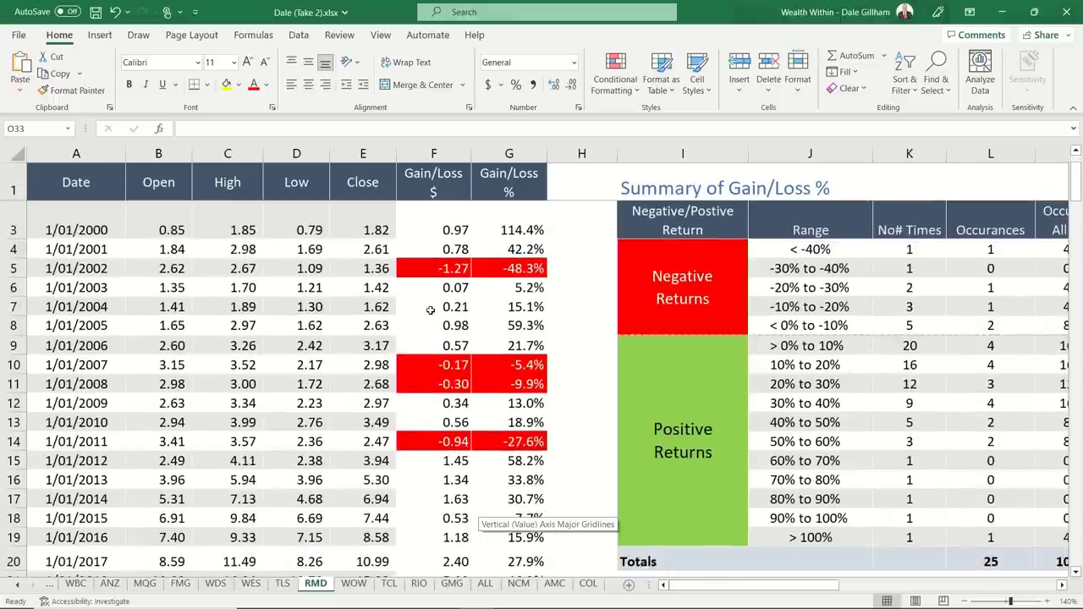
{"action": "scroll", "coordinate": [430, 311], "scroll_direction": "up", "scroll_amount": 1}
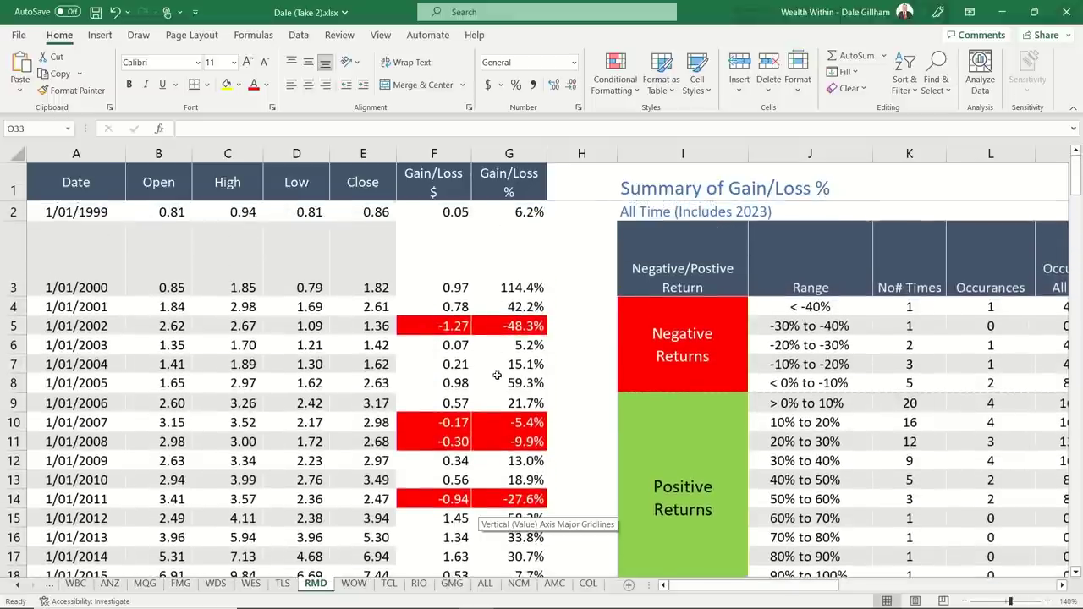
{"action": "scroll", "coordinate": [496, 449], "scroll_direction": "down", "scroll_amount": 3}
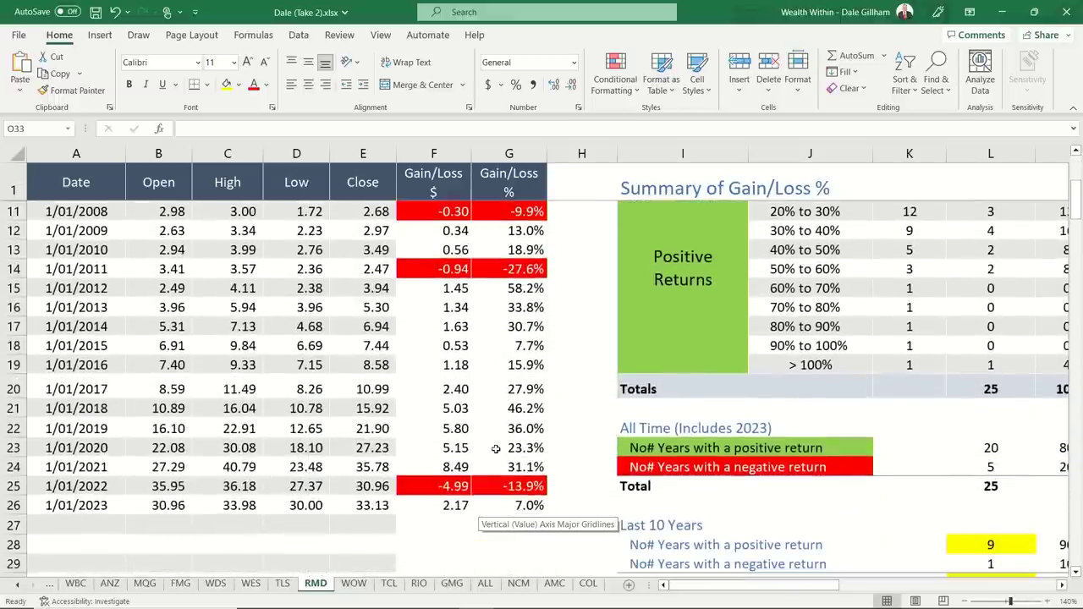
{"action": "scroll", "coordinate": [496, 448], "scroll_direction": "down", "scroll_amount": 1}
{"action": "scroll", "coordinate": [496, 445], "scroll_direction": "up", "scroll_amount": 1}
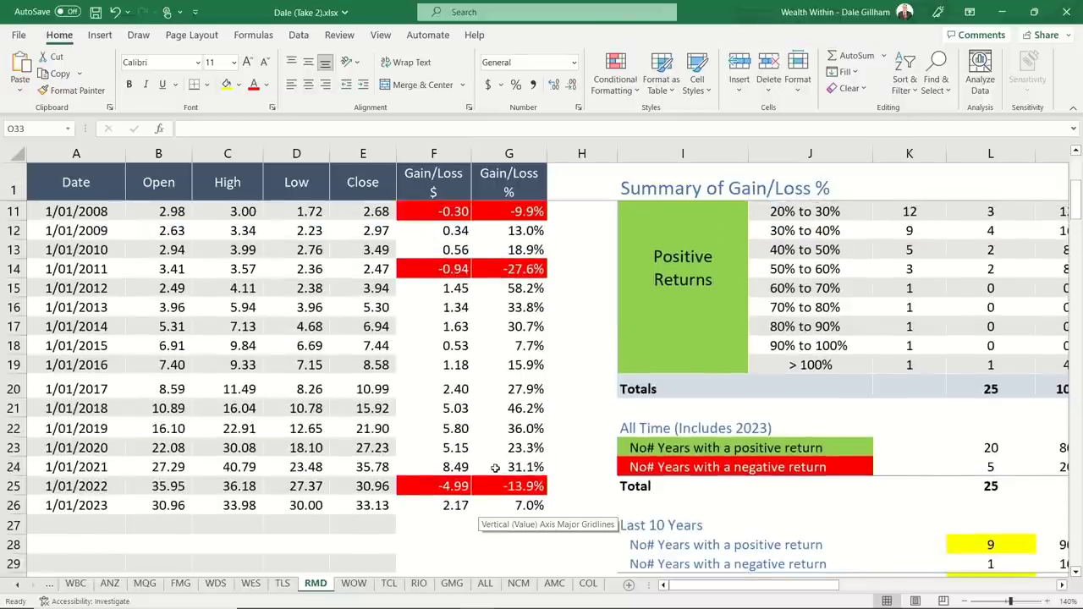
- Examine the RMD annual returns frequency chart, comparing its negative and positive return bars and reading the < 0% to -10% bar
{"action": "left_click_drag", "start_coordinate": [713, 588], "coordinate": [885, 546]}
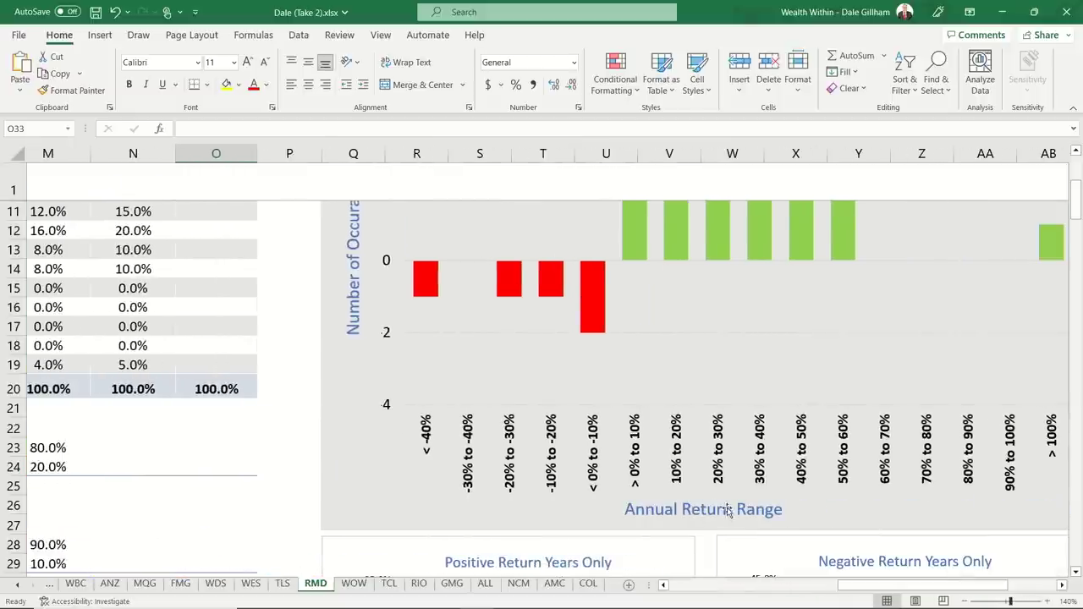
{"action": "scroll", "coordinate": [726, 508], "scroll_direction": "up", "scroll_amount": 2}
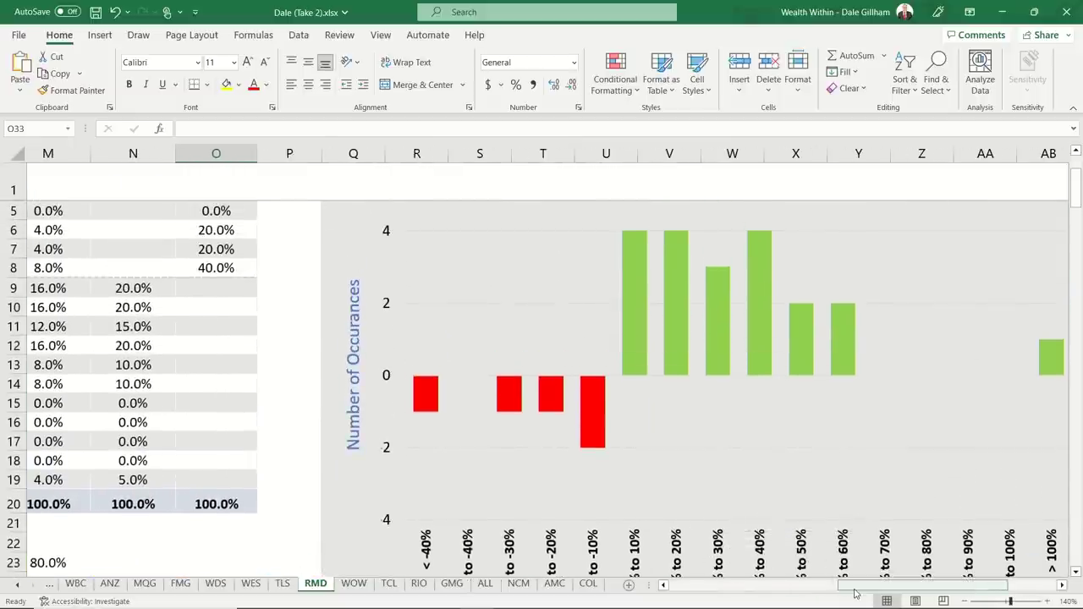
{"action": "left_click_drag", "start_coordinate": [857, 589], "coordinate": [871, 590]}
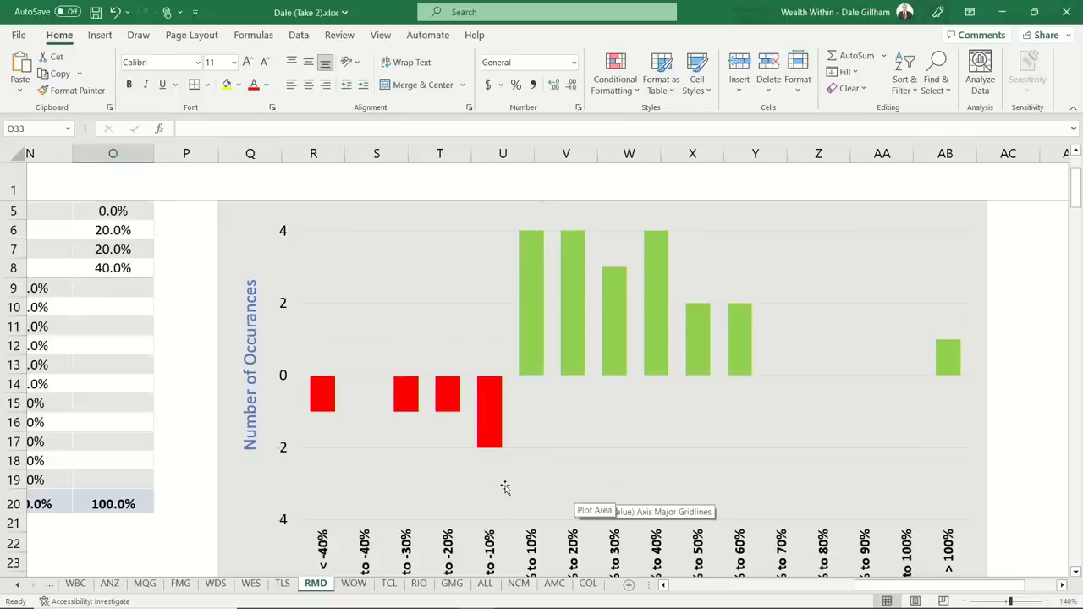
{"action": "scroll", "coordinate": [505, 488], "scroll_direction": "down", "scroll_amount": 1}
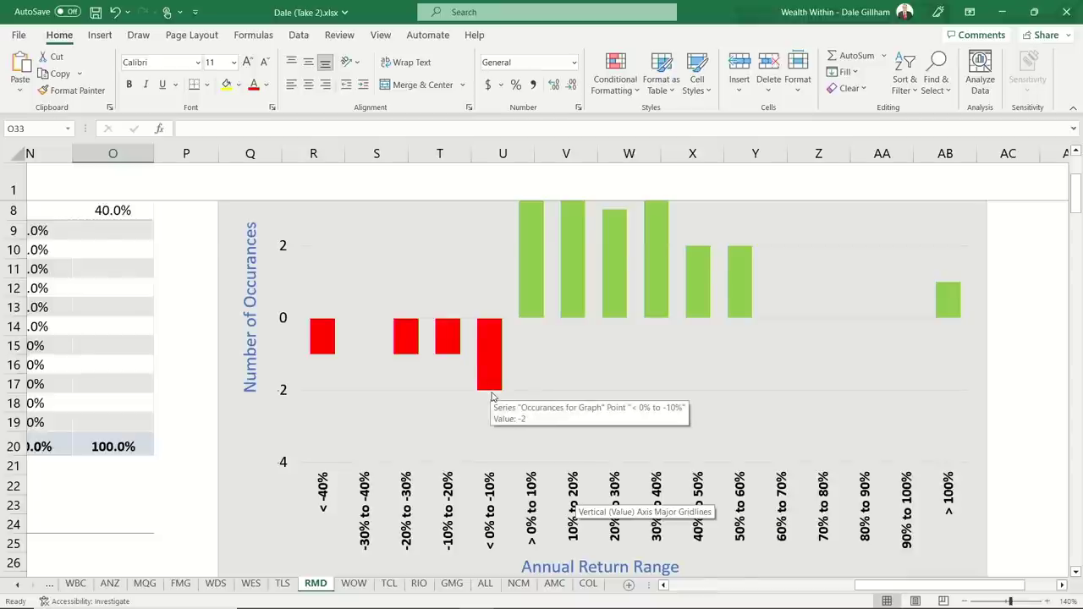
{"action": "scroll", "coordinate": [490, 394], "scroll_direction": "up", "scroll_amount": 1}
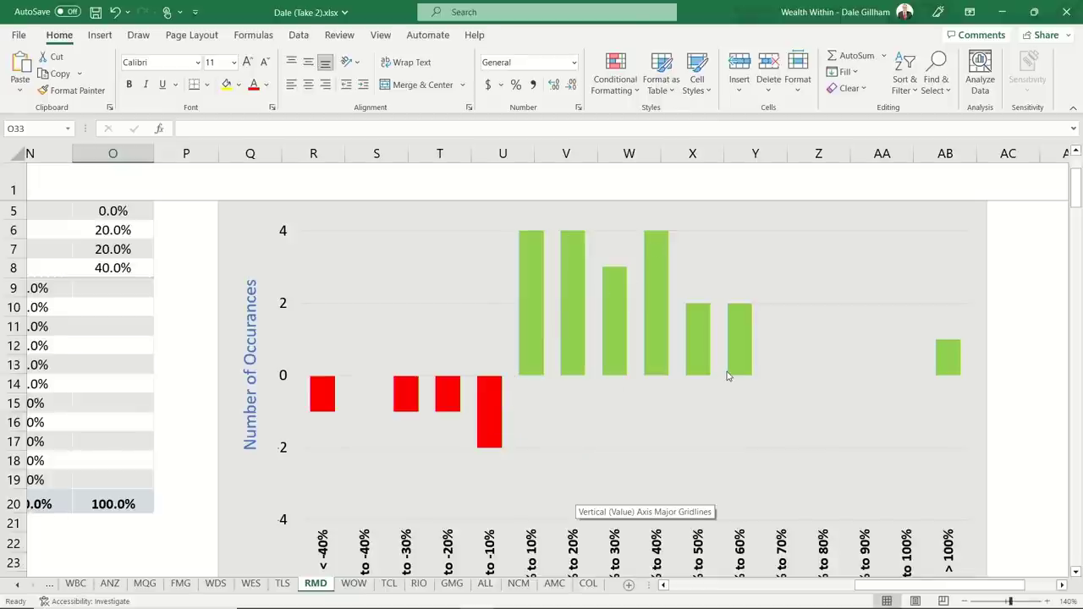
{"action": "scroll", "coordinate": [713, 381], "scroll_direction": "down", "scroll_amount": 1}
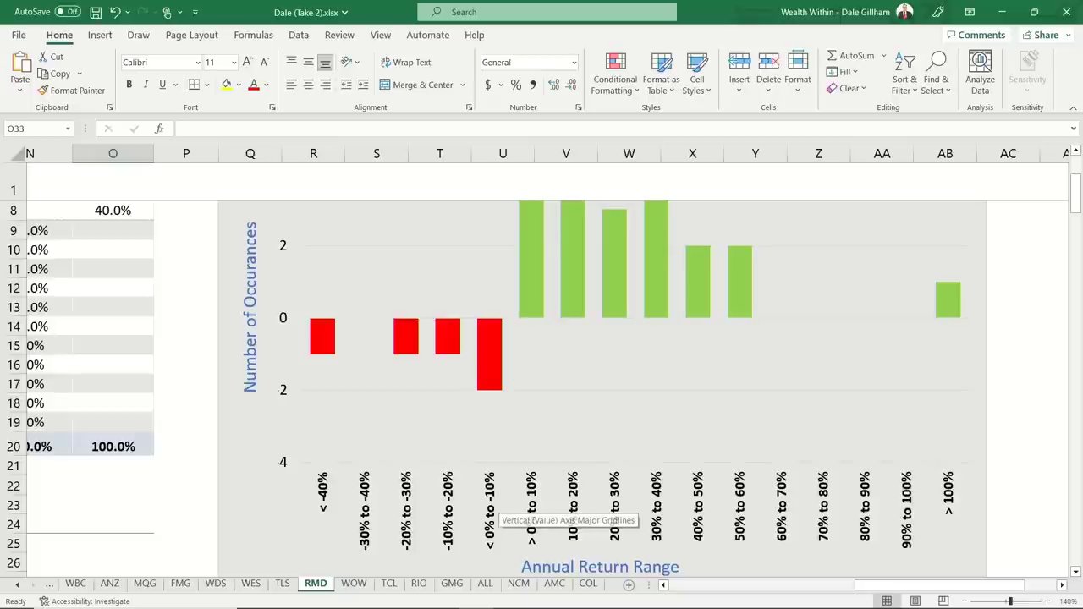
- Return to the RMD yearly data and highlight the 2020 row B23:G23, the 2017 to 2019 returns G20:G22 and the 2021 return
{"action": "left_click_drag", "start_coordinate": [887, 585], "coordinate": [686, 602]}
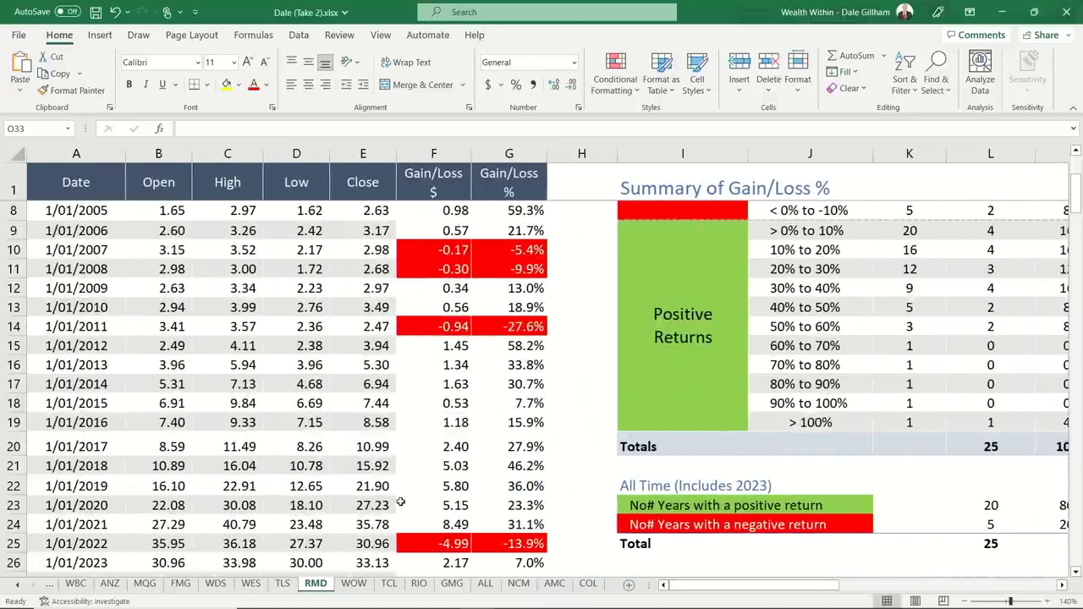
{"action": "scroll", "coordinate": [399, 504], "scroll_direction": "down", "scroll_amount": 1}
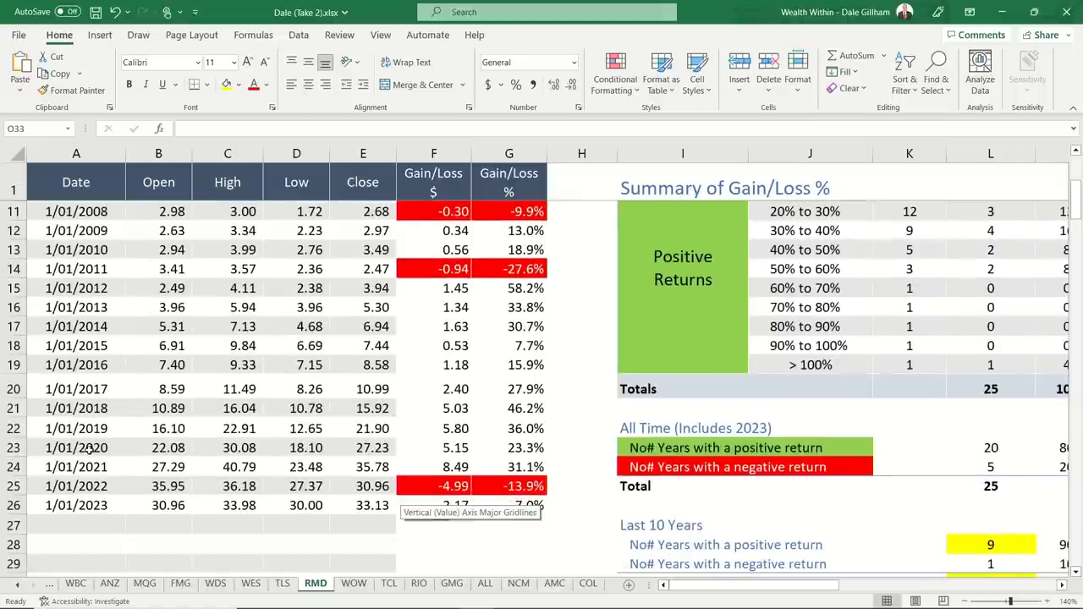
{"action": "left_click", "coordinate": [91, 449]}
{"action": "left_click_drag", "start_coordinate": [139, 448], "coordinate": [504, 443]}
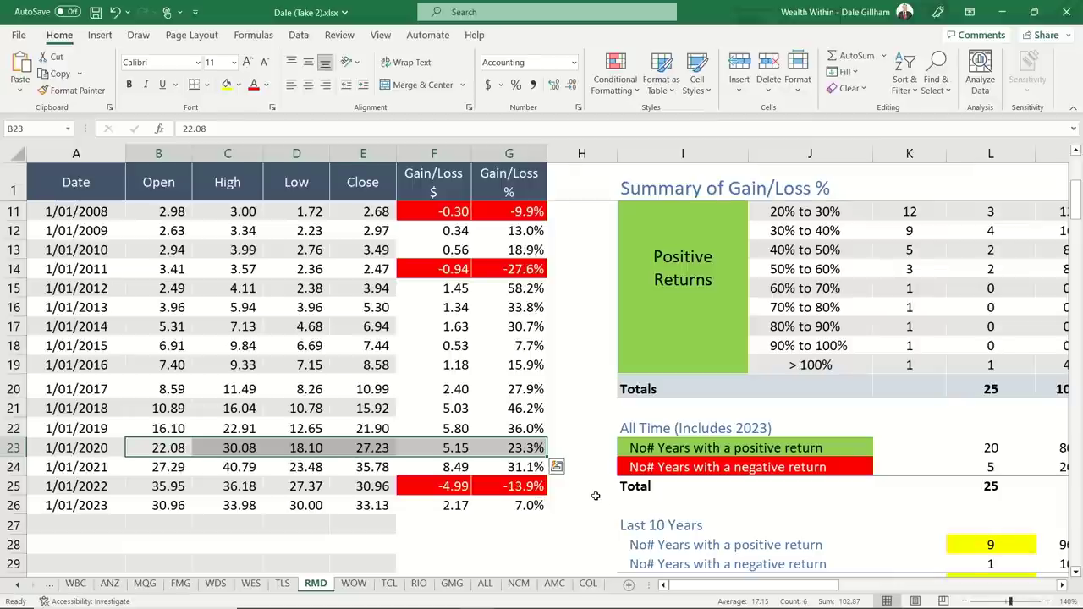
{"action": "left_click_drag", "start_coordinate": [537, 387], "coordinate": [536, 429]}
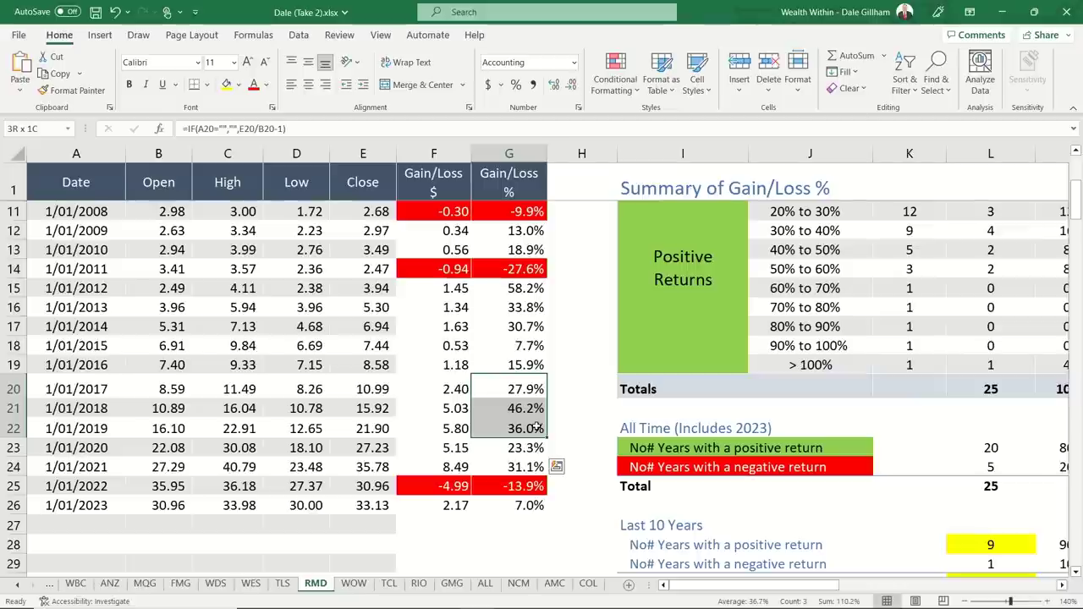
{"action": "left_click", "coordinate": [517, 468]}
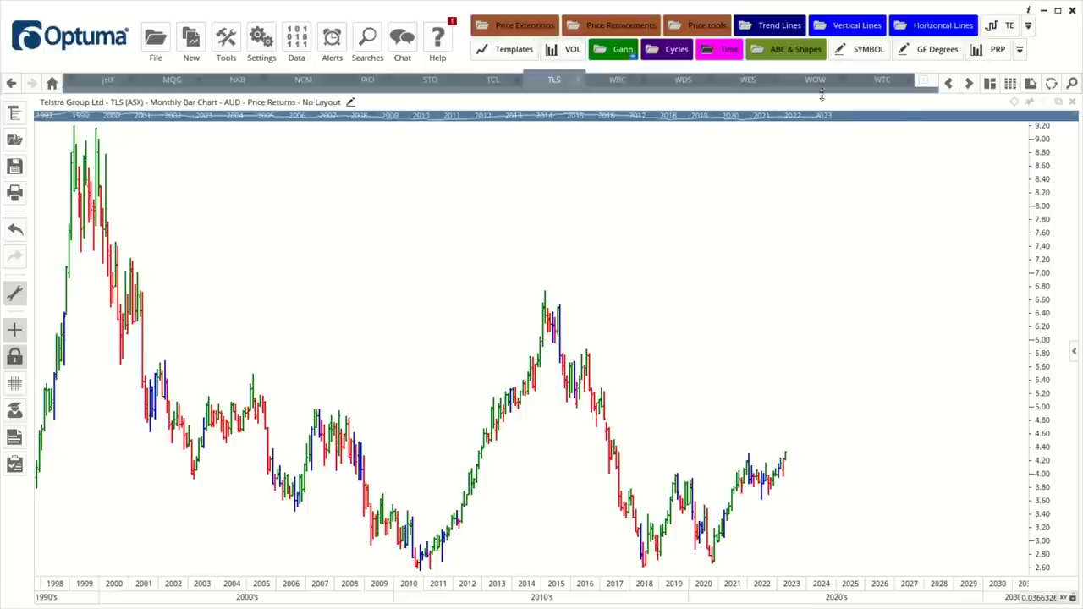
- Switch to Optuma and open ASX-listed Resmed, code rmd, with the Monthly-weekly bar template
{"action": "left_click", "coordinate": [508, 56]}
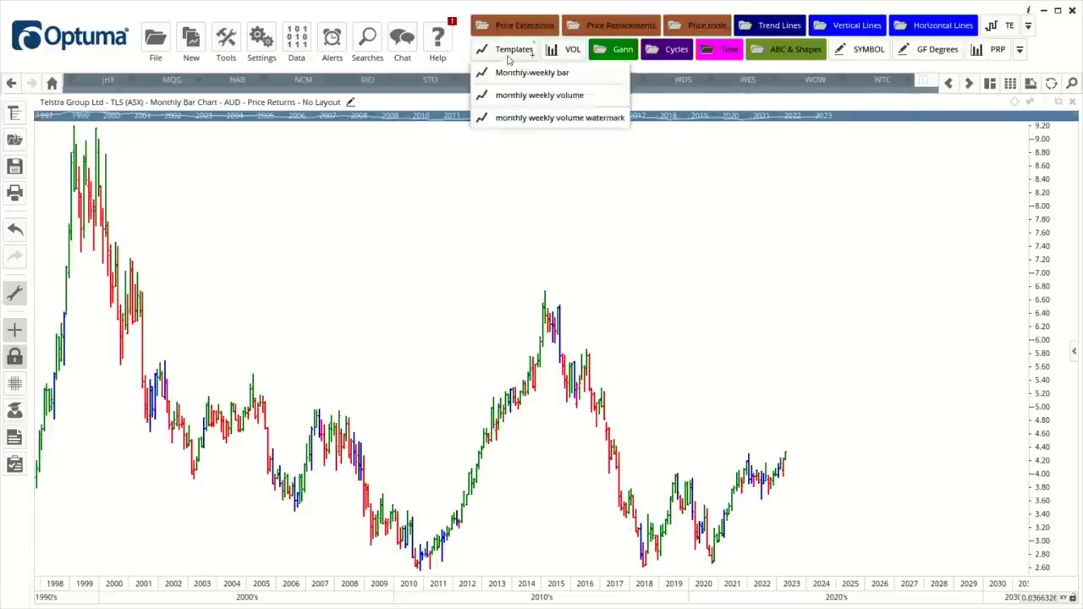
{"action": "left_click", "coordinate": [968, 86]}
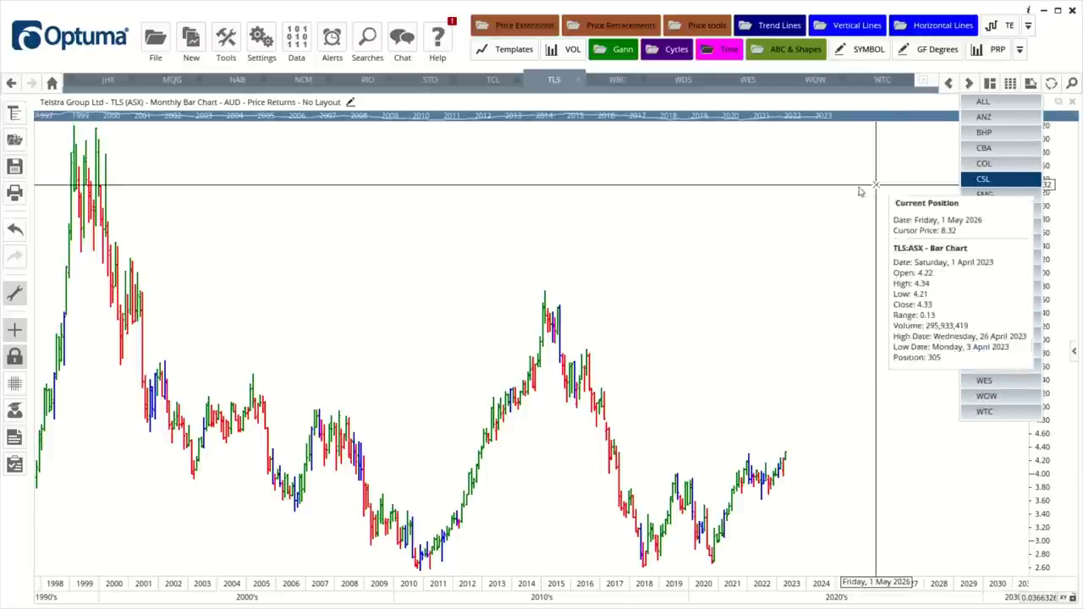
{"action": "left_click", "coordinate": [506, 53]}
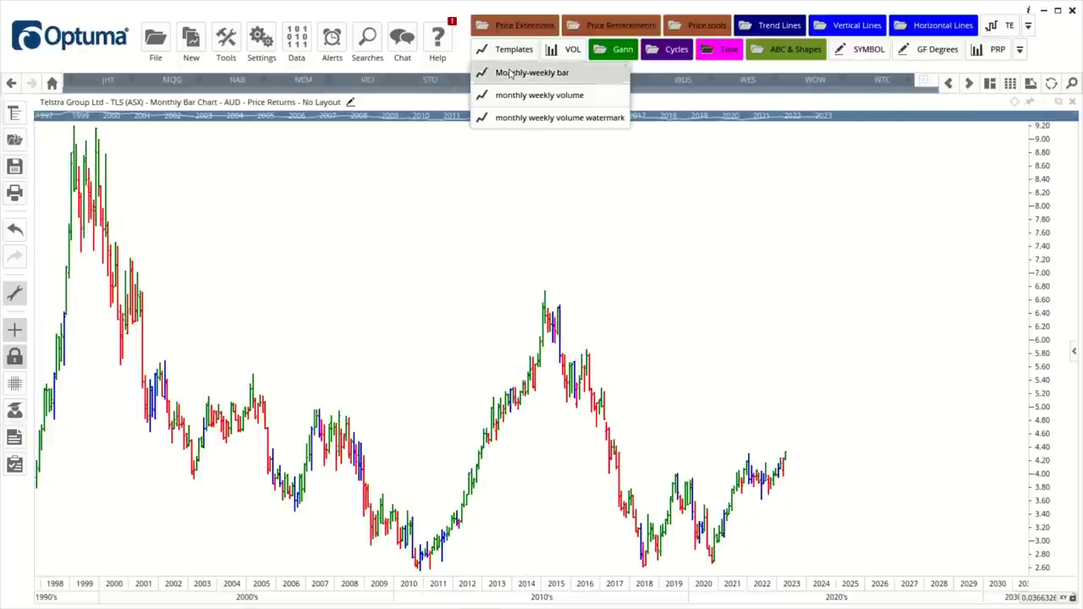
{"action": "left_click", "coordinate": [508, 72]}
{"action": "type", "text": "r"}
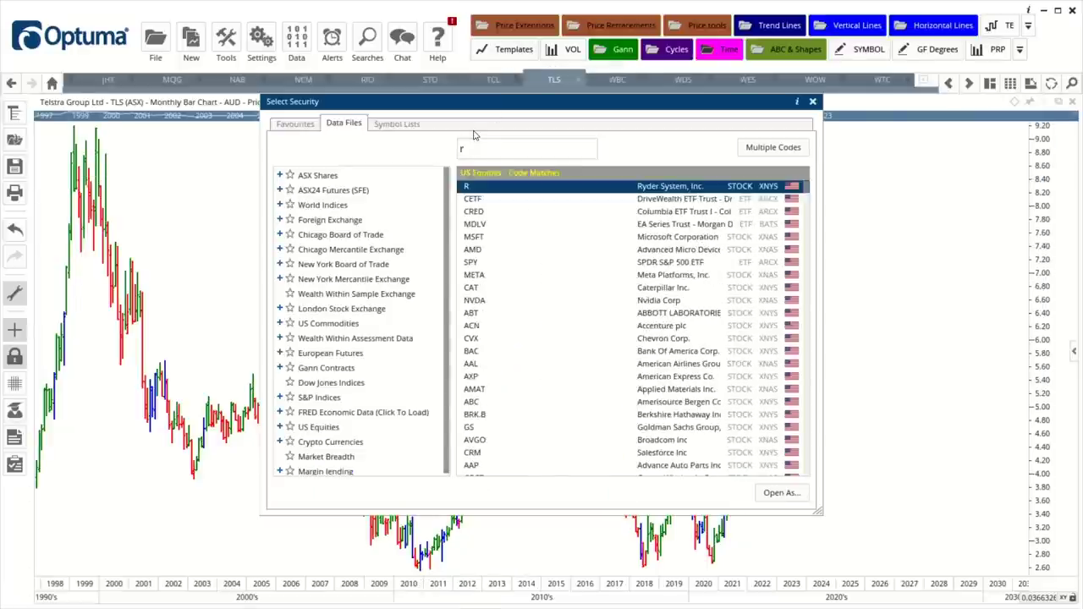
{"action": "type", "text": "md"}
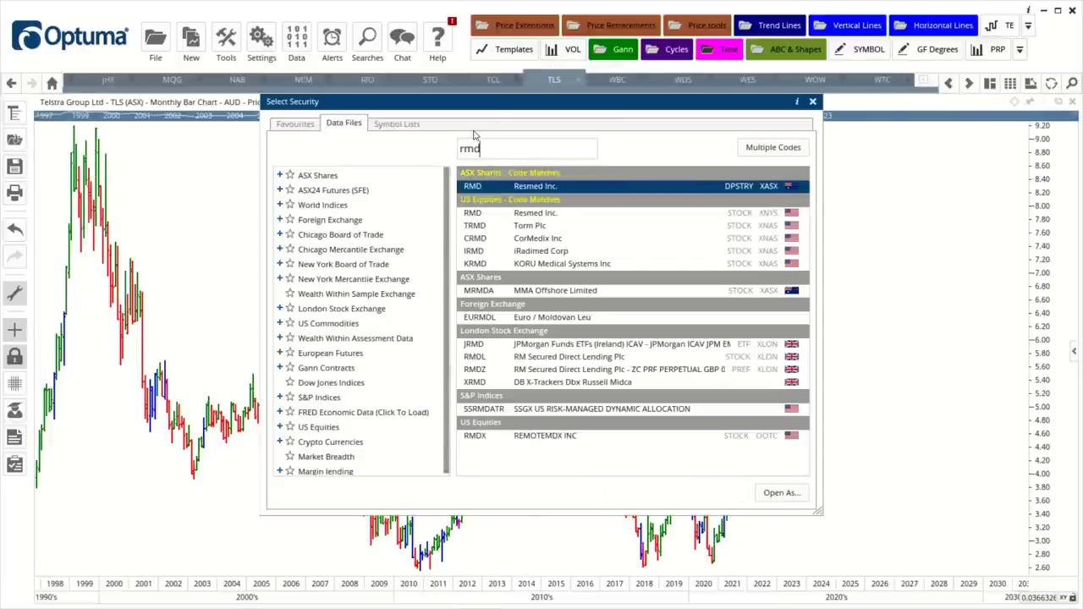
{"action": "key", "text": "Return"}
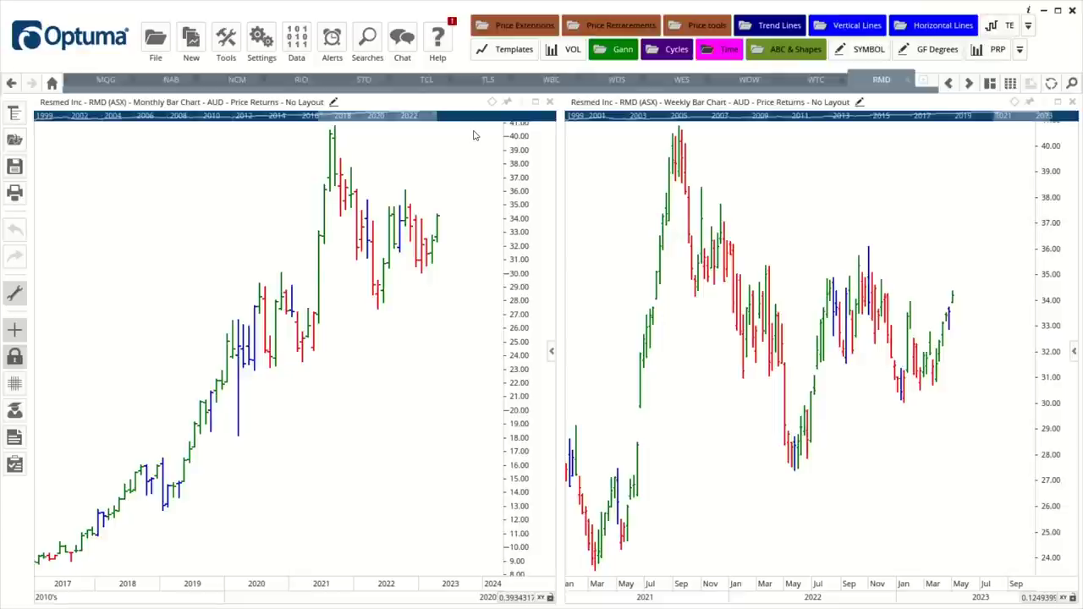
- Widen the RMD monthly chart's date range so the price history reaches back to 2015
{"action": "left_click", "coordinate": [485, 267]}
{"action": "left_click_drag", "start_coordinate": [485, 267], "coordinate": [254, 354]}
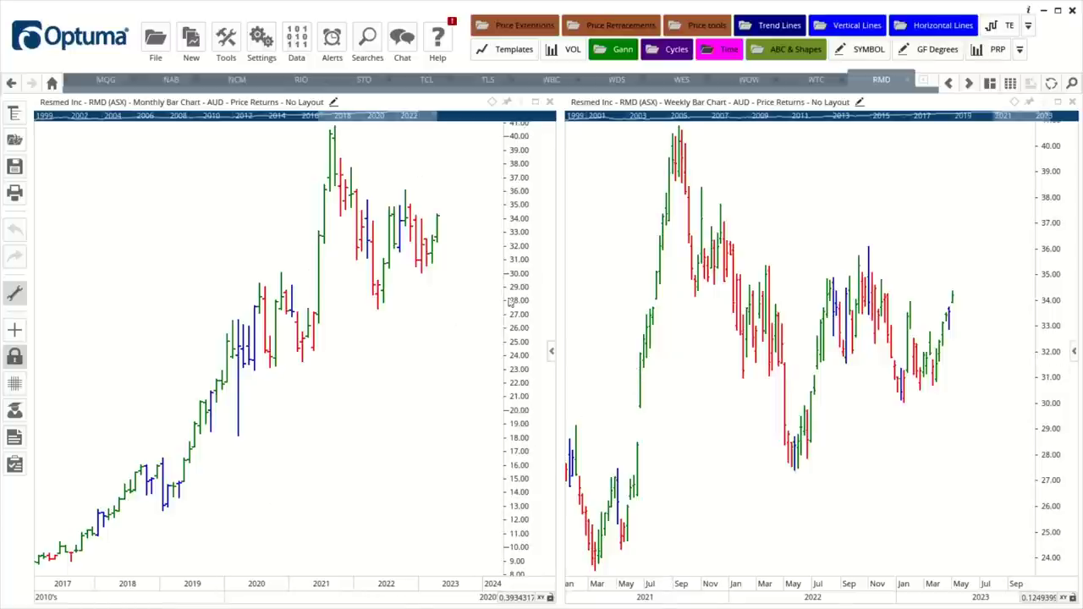
{"action": "scroll", "coordinate": [470, 346], "scroll_direction": "down", "scroll_amount": 2}
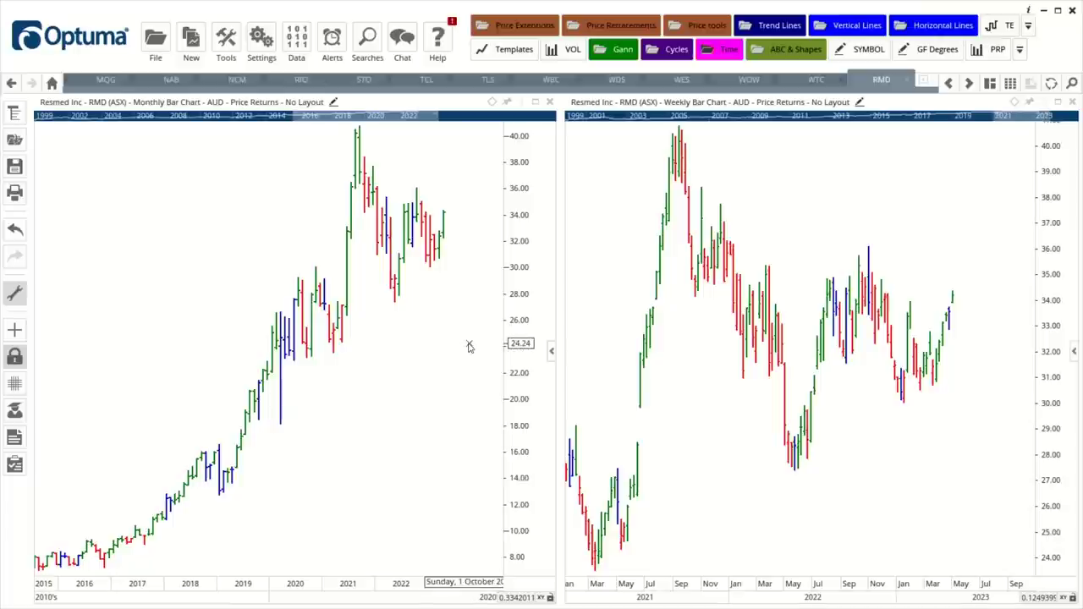
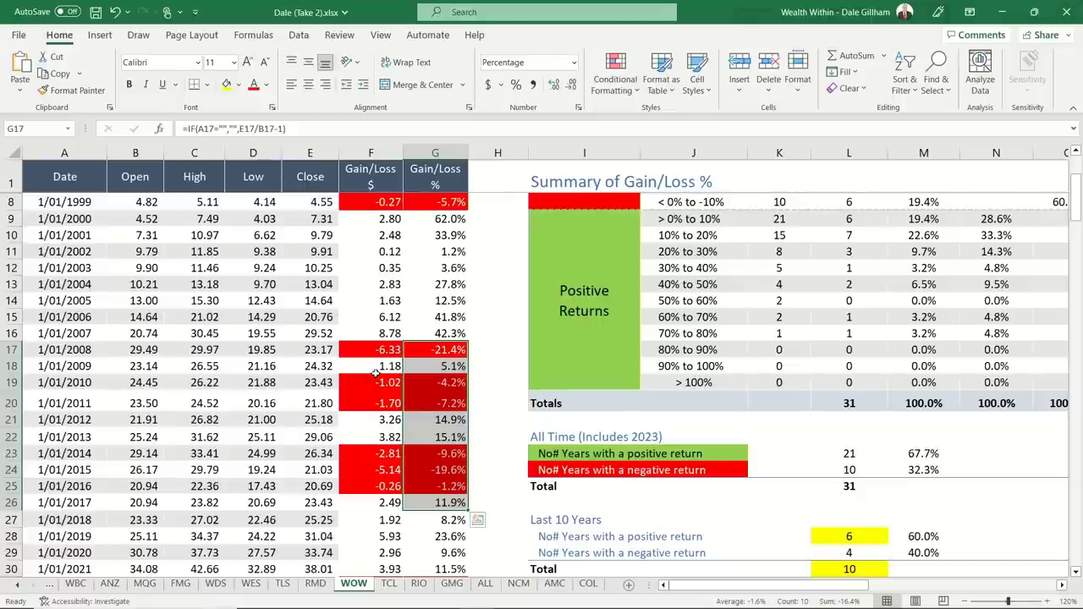
- Examine the WOW sheet's annual returns frequency chart, reading the < 0% to -10% bar
{"action": "left_click_drag", "start_coordinate": [785, 593], "coordinate": [972, 572]}
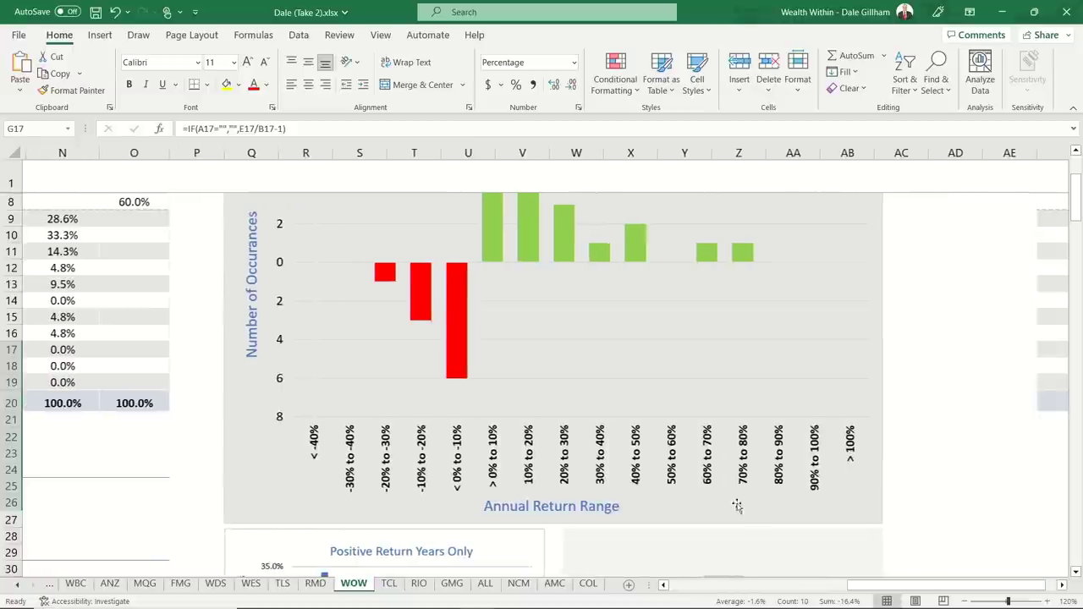
{"action": "scroll", "coordinate": [716, 493], "scroll_direction": "up", "scroll_amount": 2}
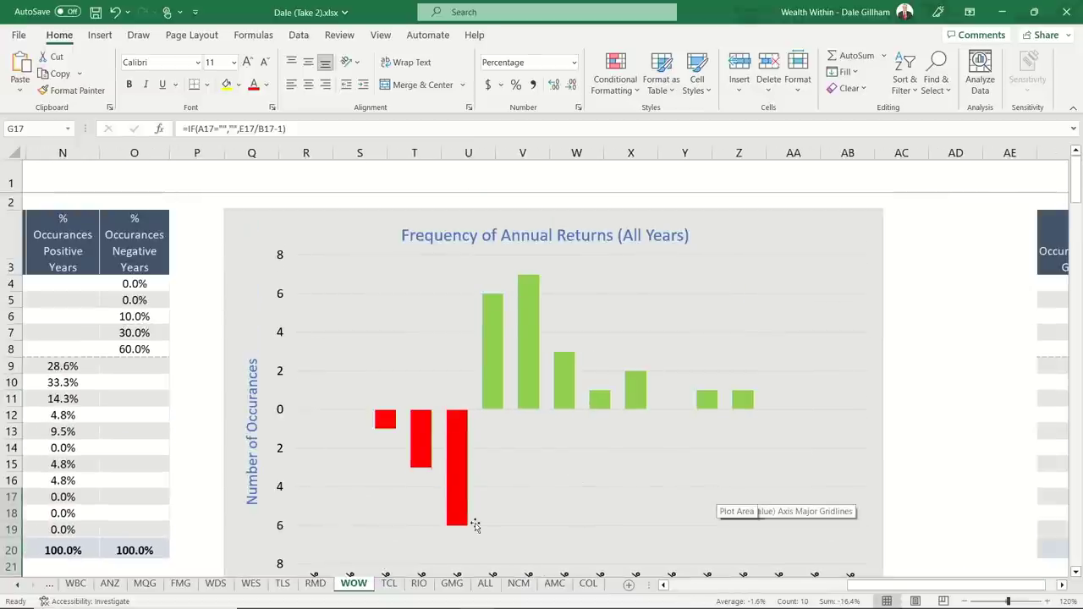
{"action": "mouse_move", "coordinate": [455, 526]}
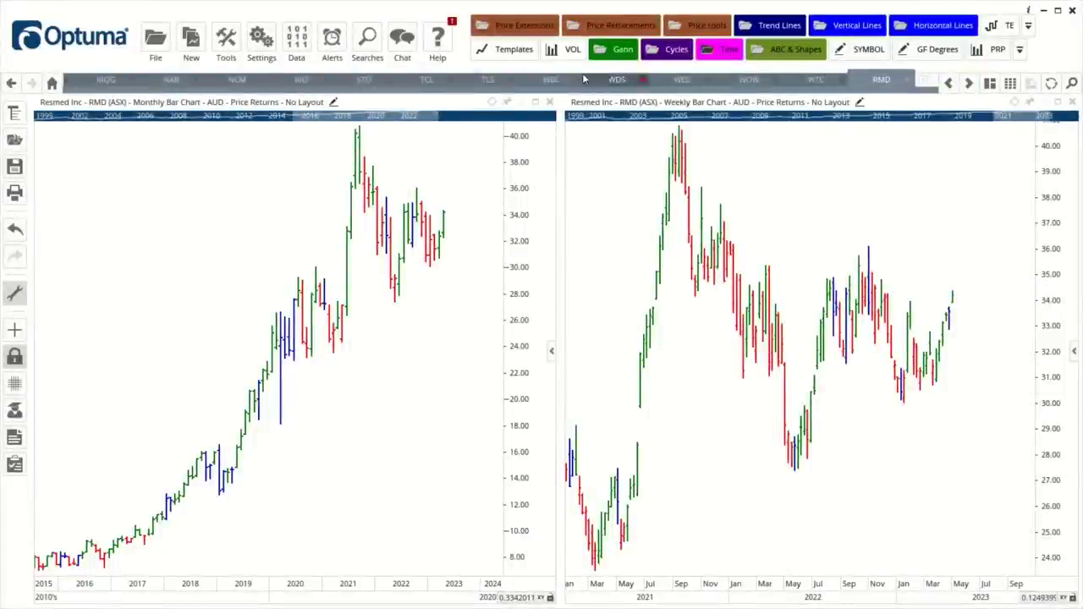
- In Optuma, open the WOW chart, maximise its monthly view and extend it back to 2008 to inspect the price swings
{"action": "left_click", "coordinate": [749, 79]}
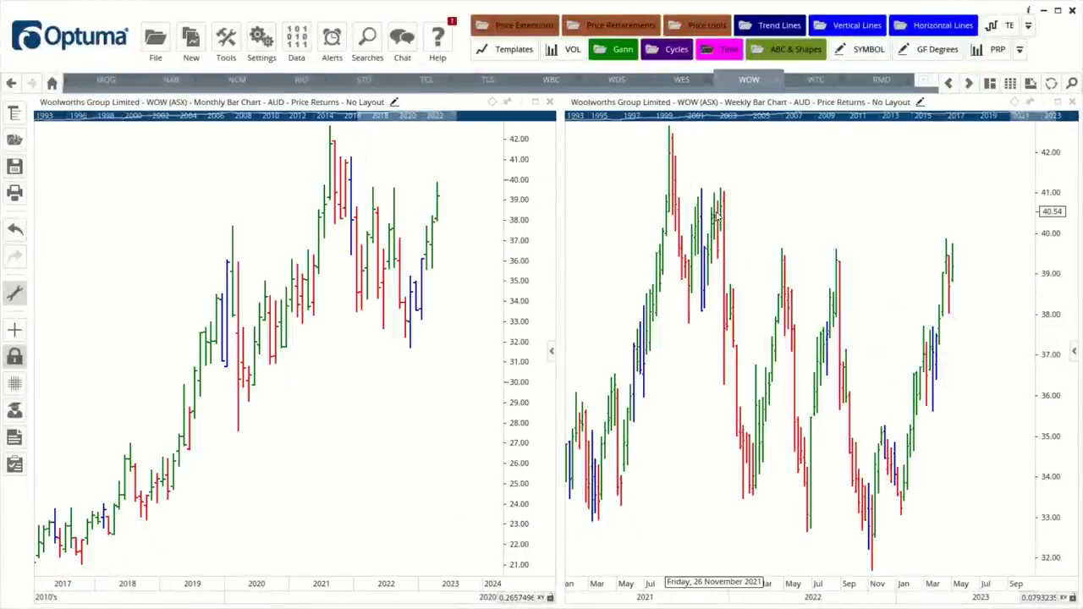
{"action": "left_click", "coordinate": [537, 102]}
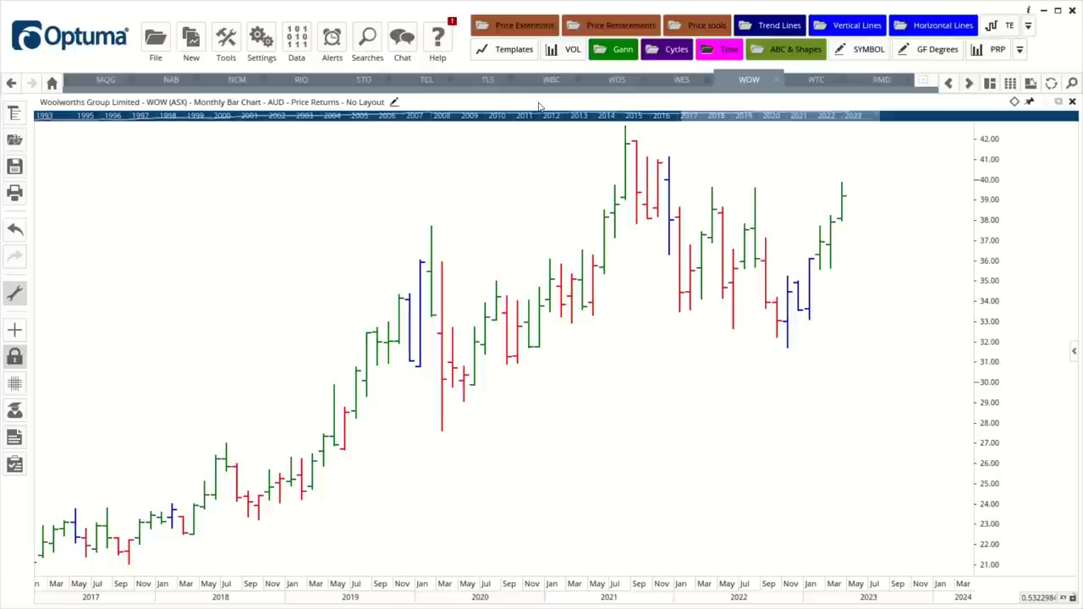
{"action": "left_click_drag", "start_coordinate": [687, 119], "coordinate": [449, 111]}
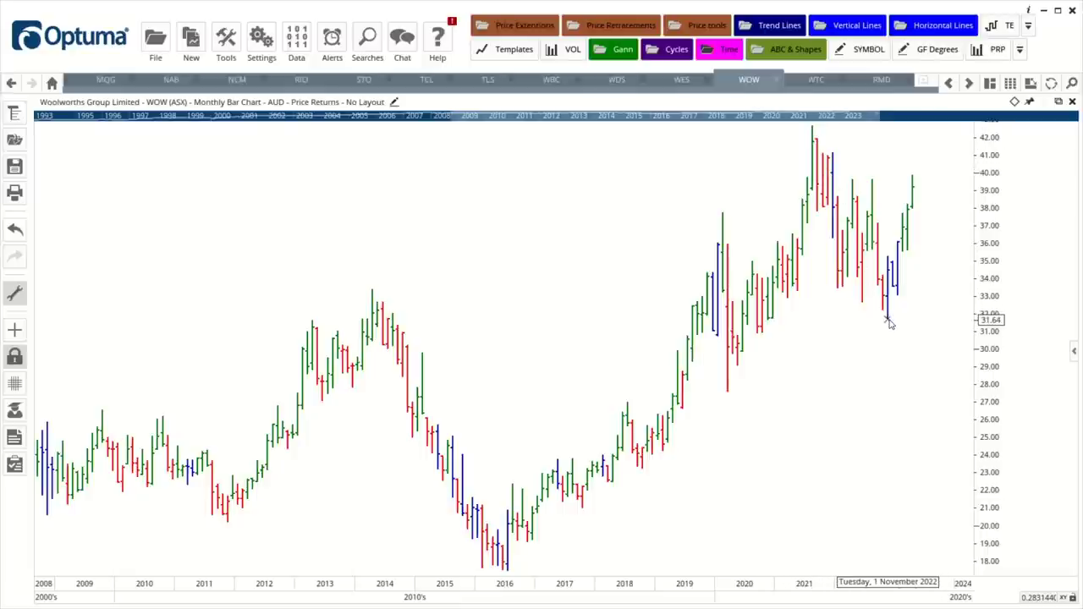
{"action": "mouse_move", "coordinate": [888, 323]}
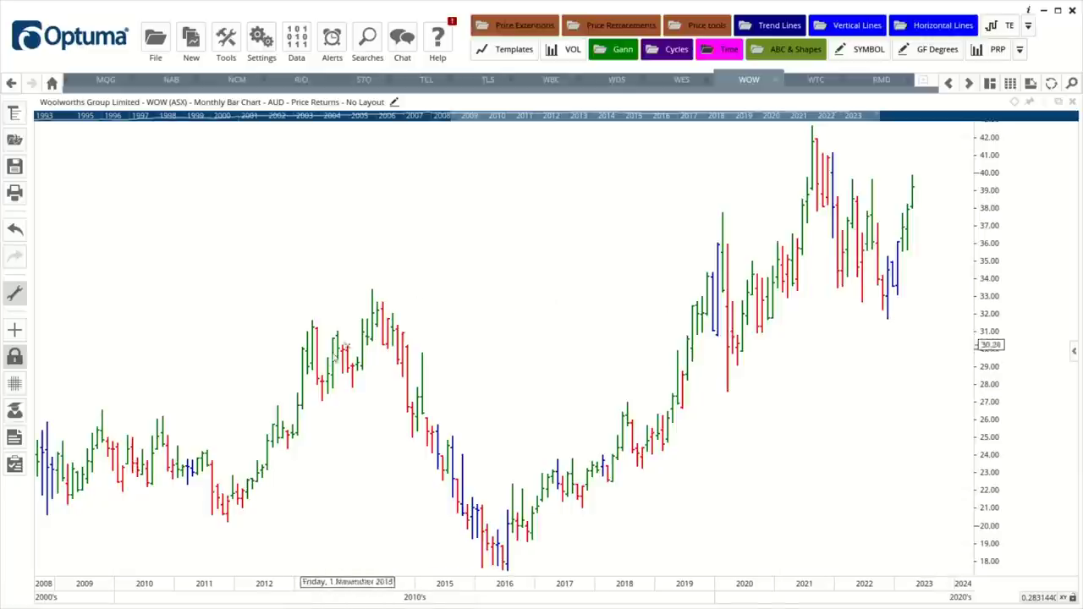
{"action": "mouse_move", "coordinate": [319, 358]}
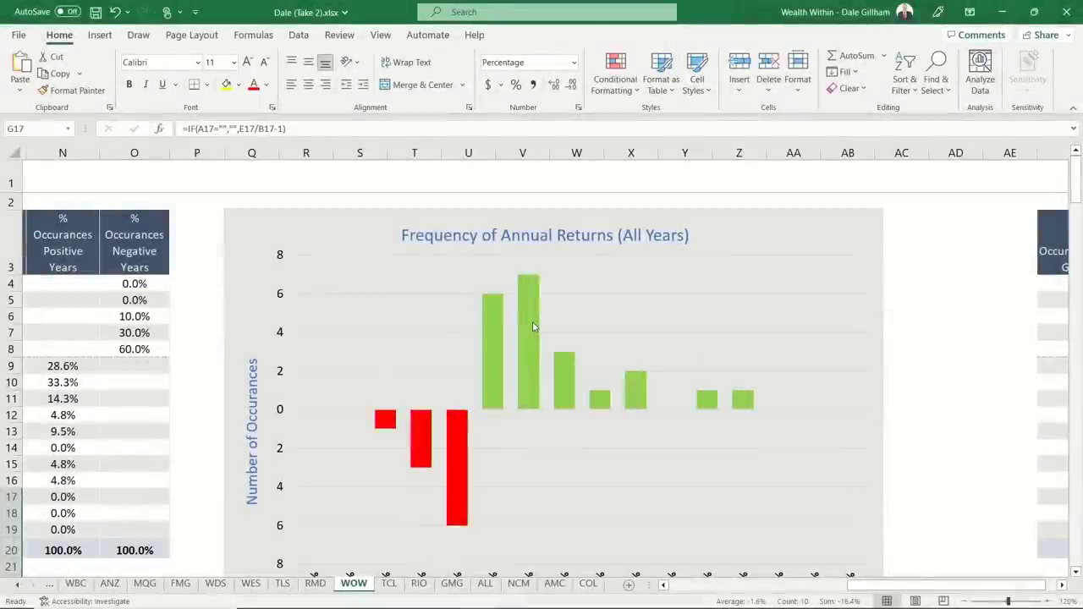
- Open the workbook's TCL sheet and enlarge the view to 120%
{"action": "left_click", "coordinate": [392, 585]}
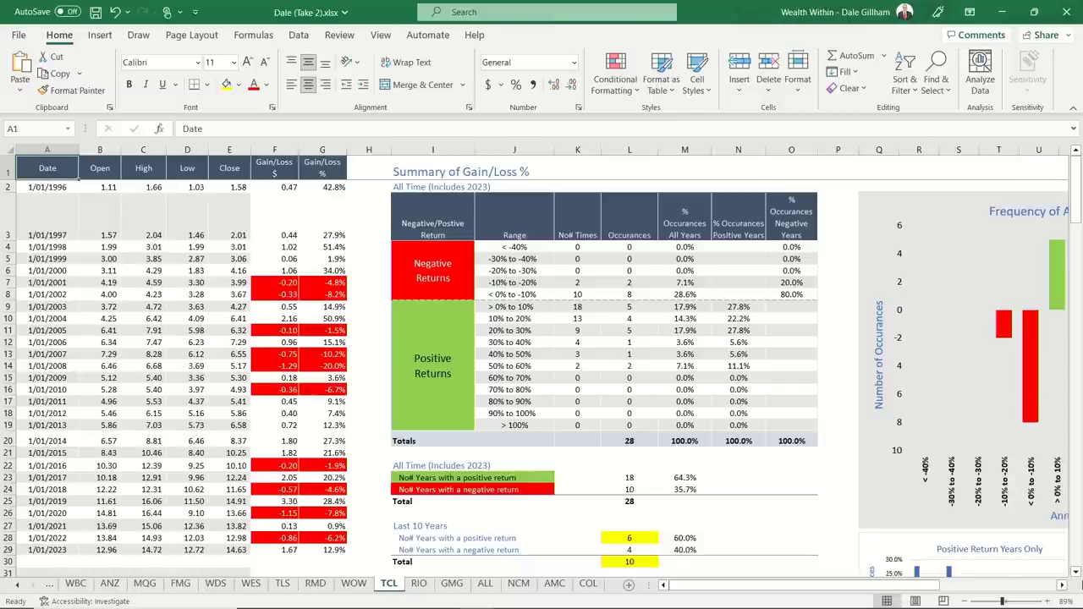
{"action": "left_click", "coordinate": [1050, 602]}
{"action": "left_click", "coordinate": [1049, 602]}
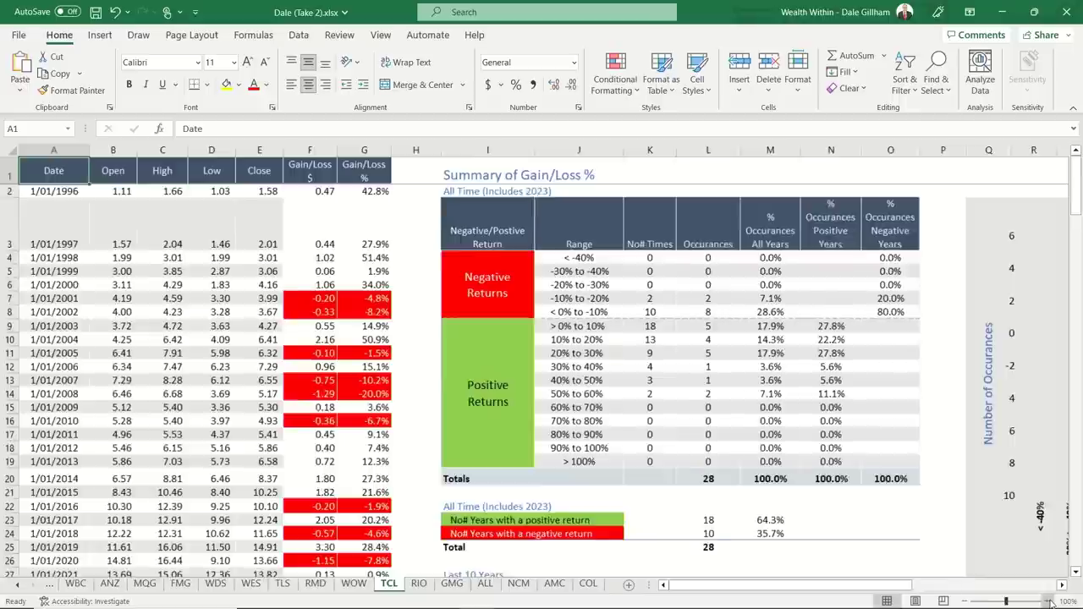
{"action": "left_click", "coordinate": [1049, 602]}
{"action": "left_click", "coordinate": [1049, 602]}
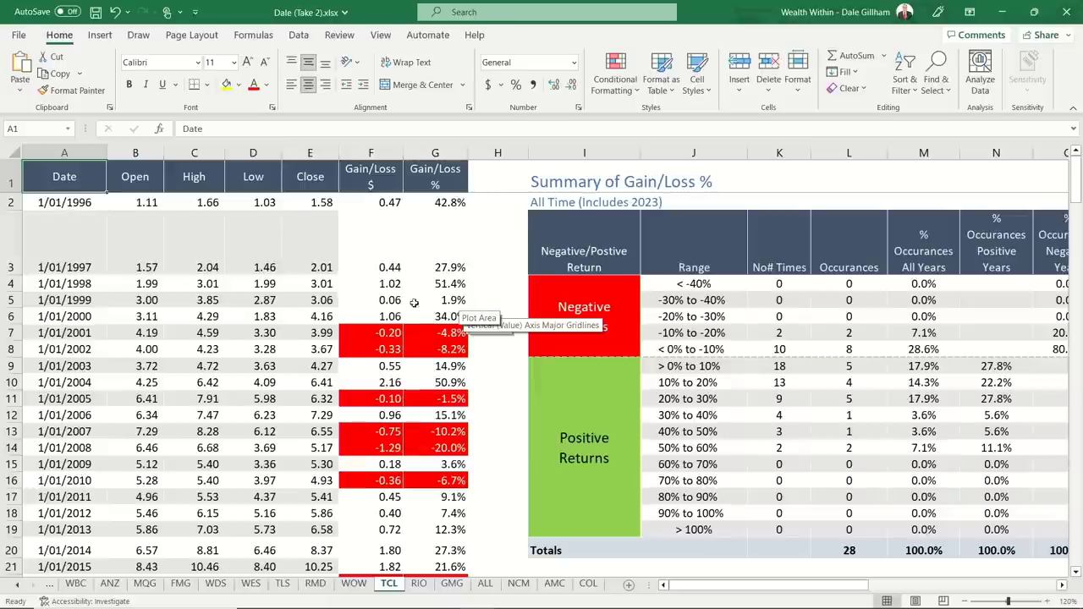
- Review the TCL yearly gains and losses from 1996 to 2023, marking the 2000 gain in F6
{"action": "scroll", "coordinate": [415, 321], "scroll_direction": "down", "scroll_amount": 5}
{"action": "scroll", "coordinate": [419, 357], "scroll_direction": "up", "scroll_amount": 2}
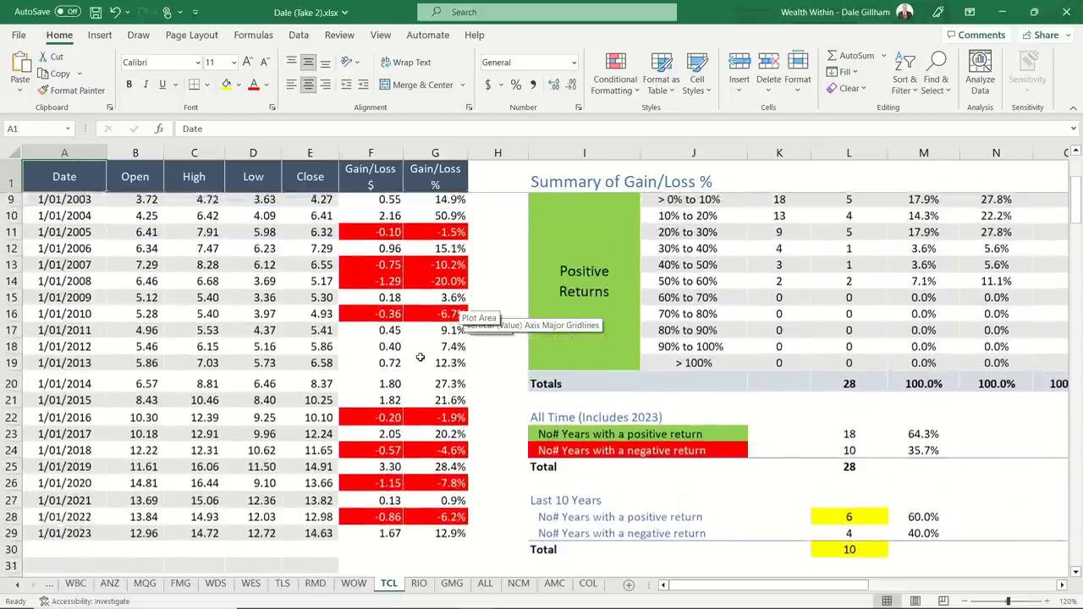
{"action": "scroll", "coordinate": [420, 357], "scroll_direction": "up", "scroll_amount": 3}
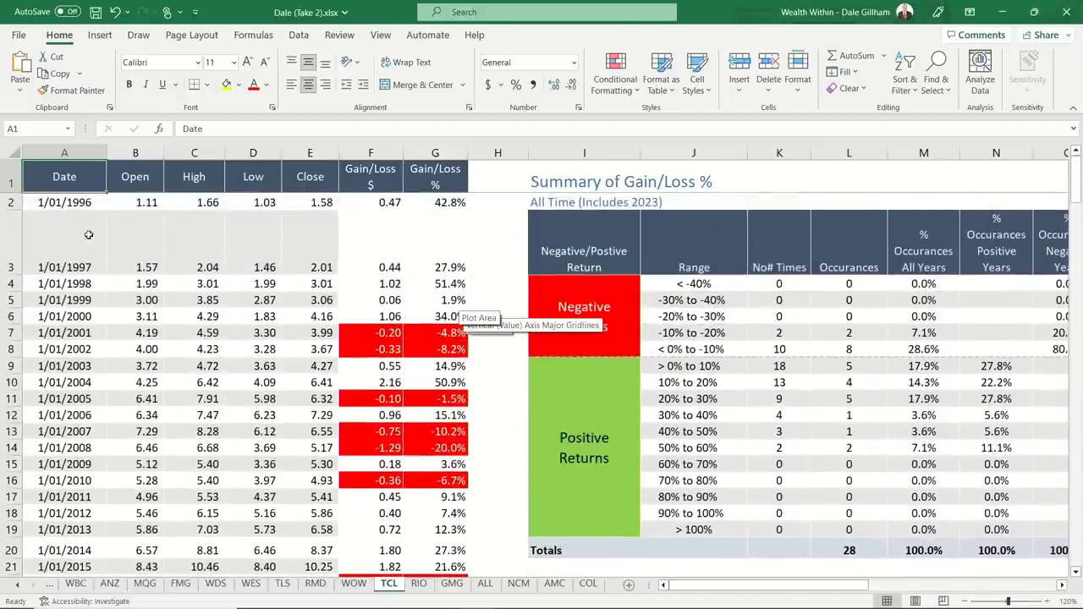
{"action": "left_click", "coordinate": [393, 316]}
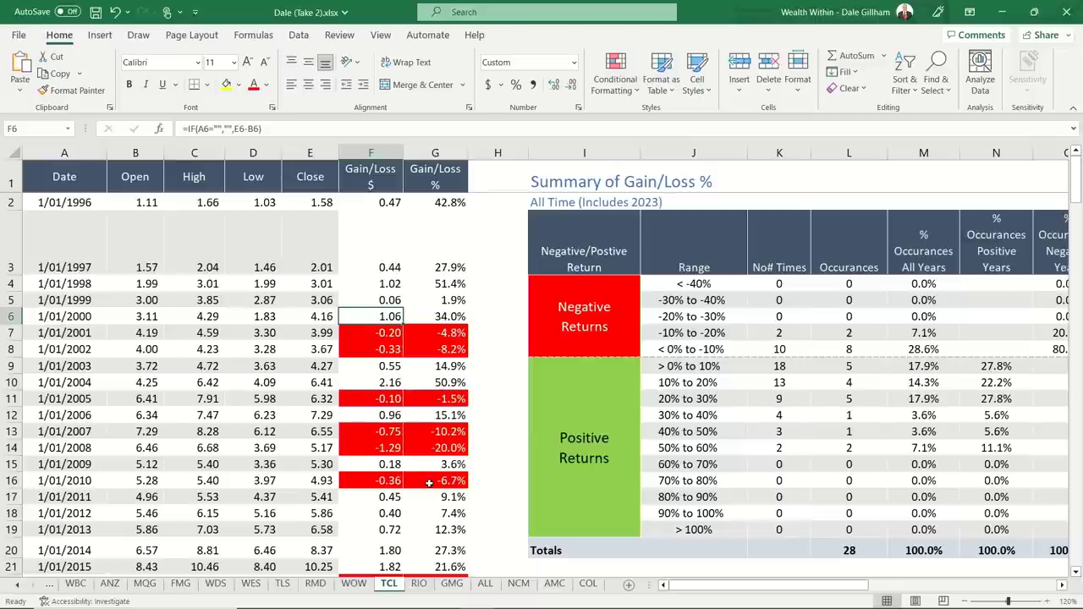
{"action": "scroll", "coordinate": [429, 482], "scroll_direction": "down", "scroll_amount": 1}
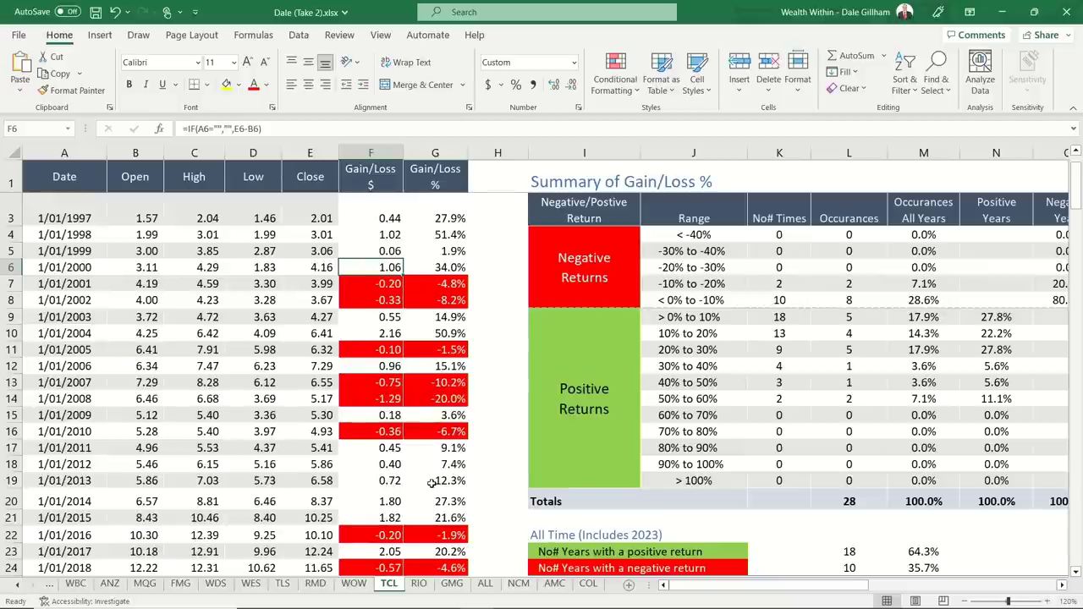
{"action": "scroll", "coordinate": [432, 483], "scroll_direction": "down", "scroll_amount": 2}
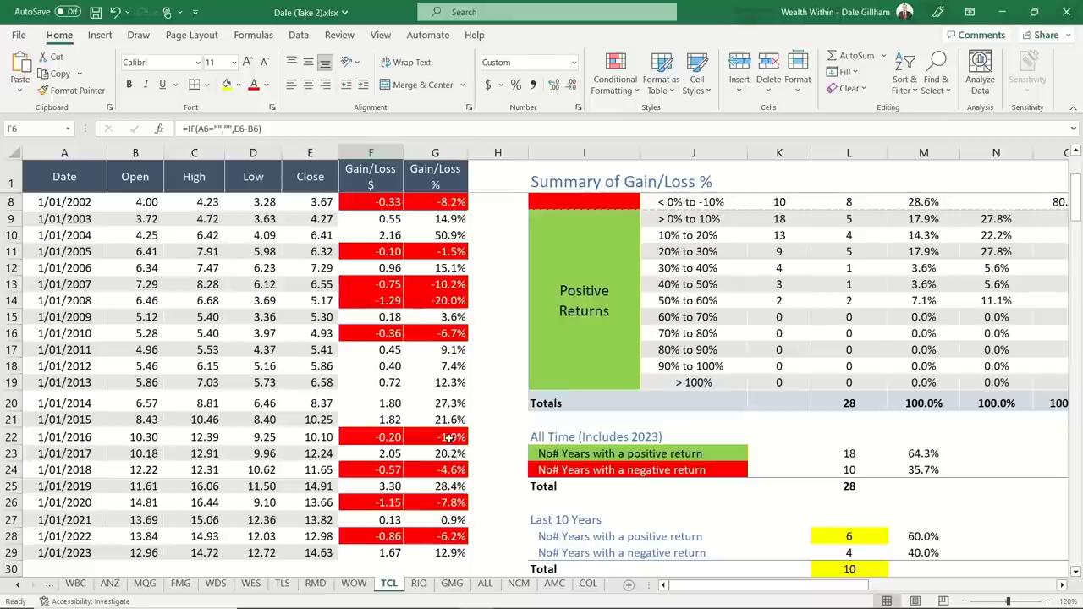
{"action": "scroll", "coordinate": [450, 470], "scroll_direction": "down", "scroll_amount": 1}
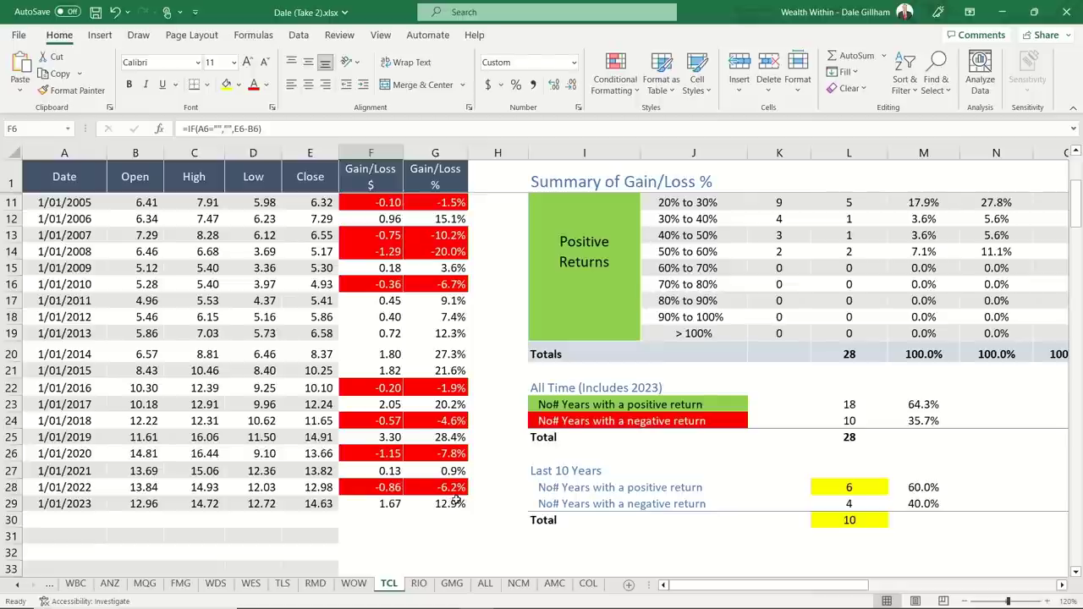
{"action": "scroll", "coordinate": [456, 501], "scroll_direction": "up", "scroll_amount": 1}
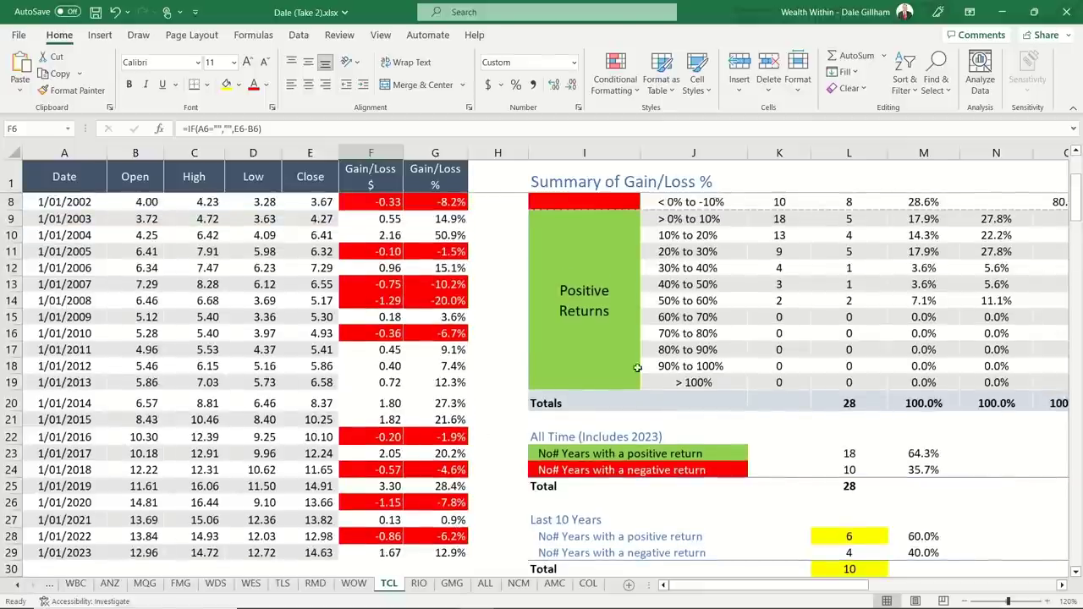
- Highlight the TCL all-time positive-return percentage in M23 and the last-10-years positive and negative percentages in M28 and M29
{"action": "left_click", "coordinate": [908, 454]}
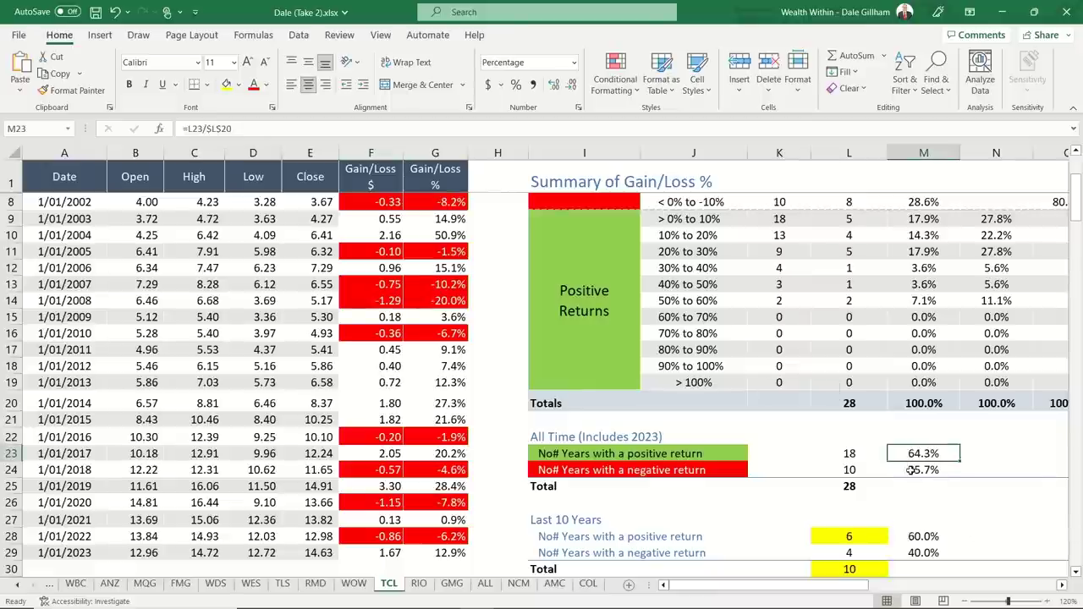
{"action": "scroll", "coordinate": [929, 446], "scroll_direction": "down", "scroll_amount": 1}
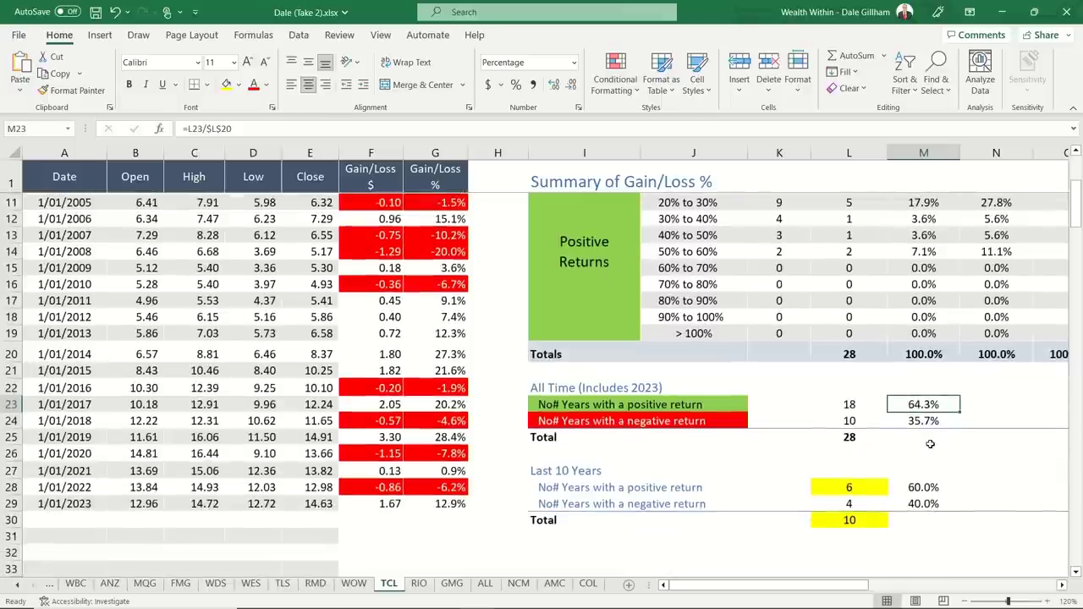
{"action": "left_click", "coordinate": [937, 487]}
{"action": "left_click", "coordinate": [925, 504]}
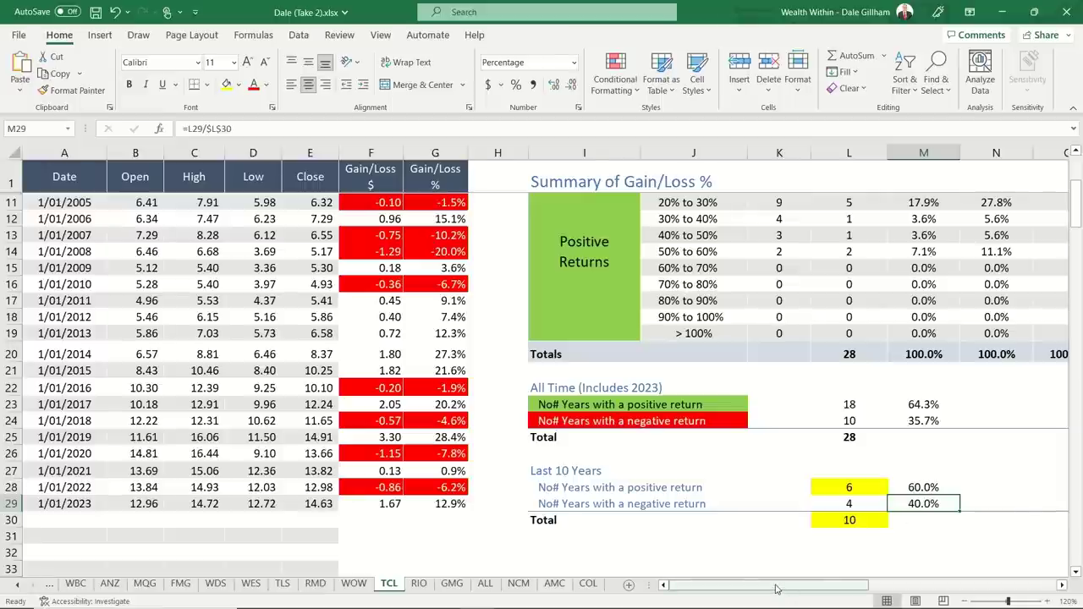
- Examine the TCL annual returns frequency chart, comparing the < 0% to -10% bar with the 20% to 30% bar
{"action": "left_click_drag", "start_coordinate": [776, 588], "coordinate": [959, 562]}
{"action": "scroll", "coordinate": [959, 561], "scroll_direction": "up", "scroll_amount": 3}
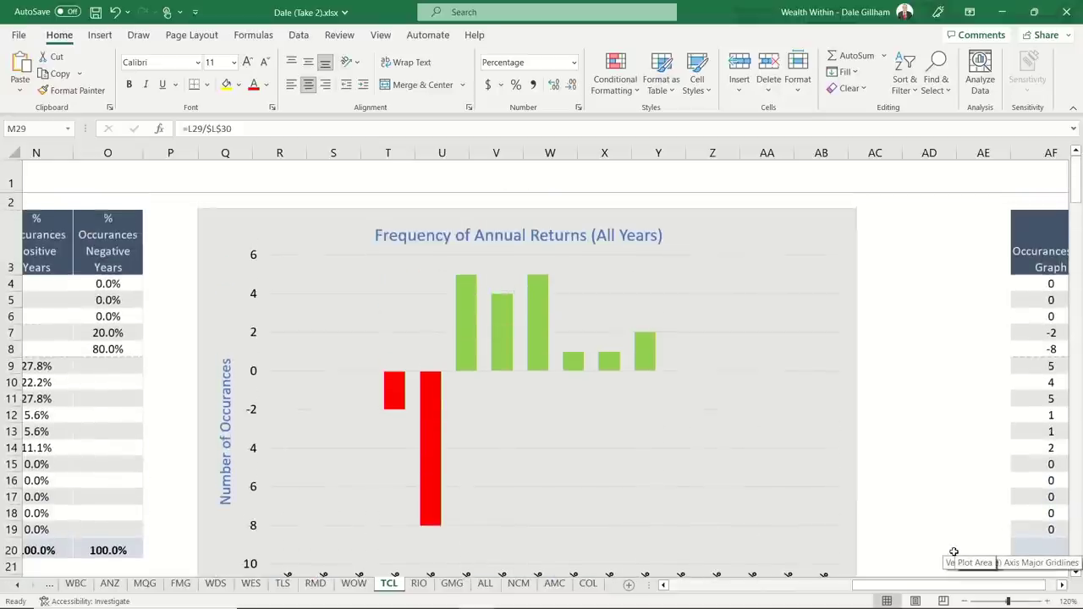
{"action": "scroll", "coordinate": [954, 552], "scroll_direction": "down", "scroll_amount": 1}
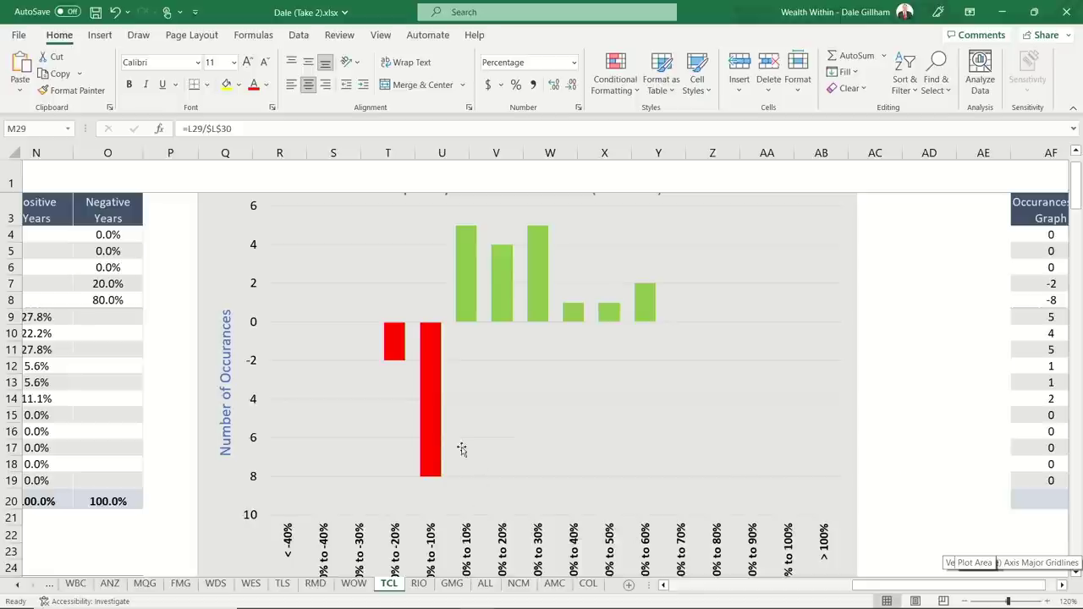
{"action": "mouse_move", "coordinate": [439, 441]}
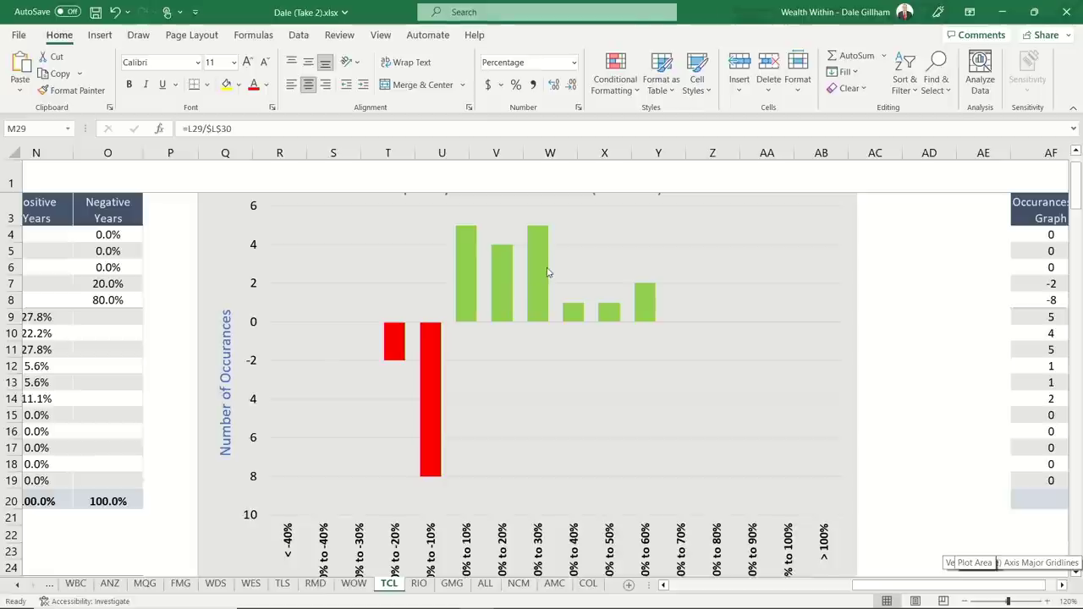
{"action": "mouse_move", "coordinate": [547, 271]}
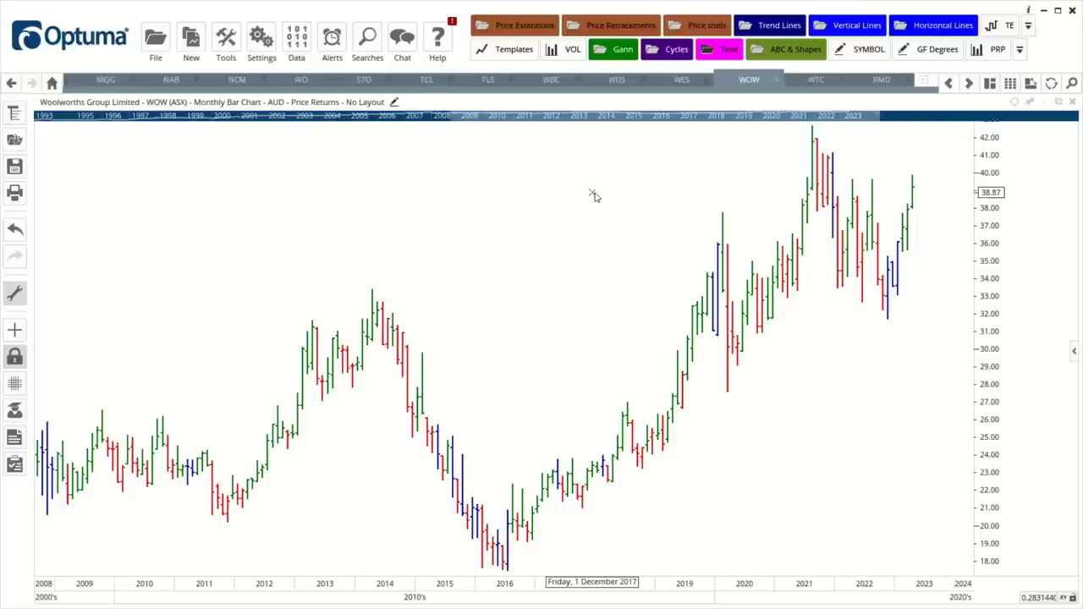
- In Optuma, open the TCL chart, maximise its monthly view and extend it back to 2010
{"action": "left_click", "coordinate": [426, 80]}
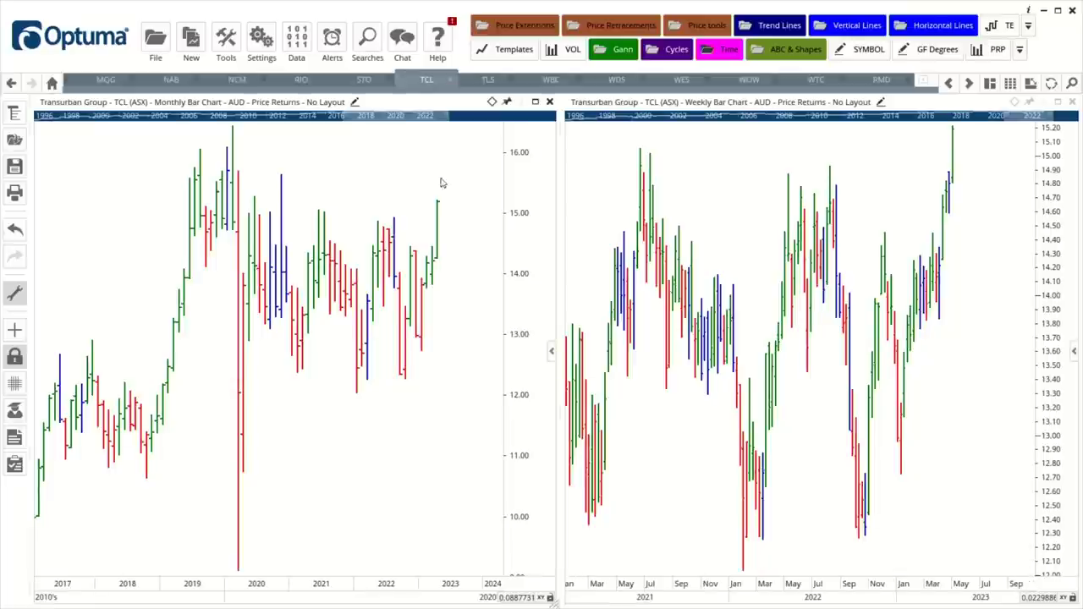
{"action": "left_click", "coordinate": [536, 103]}
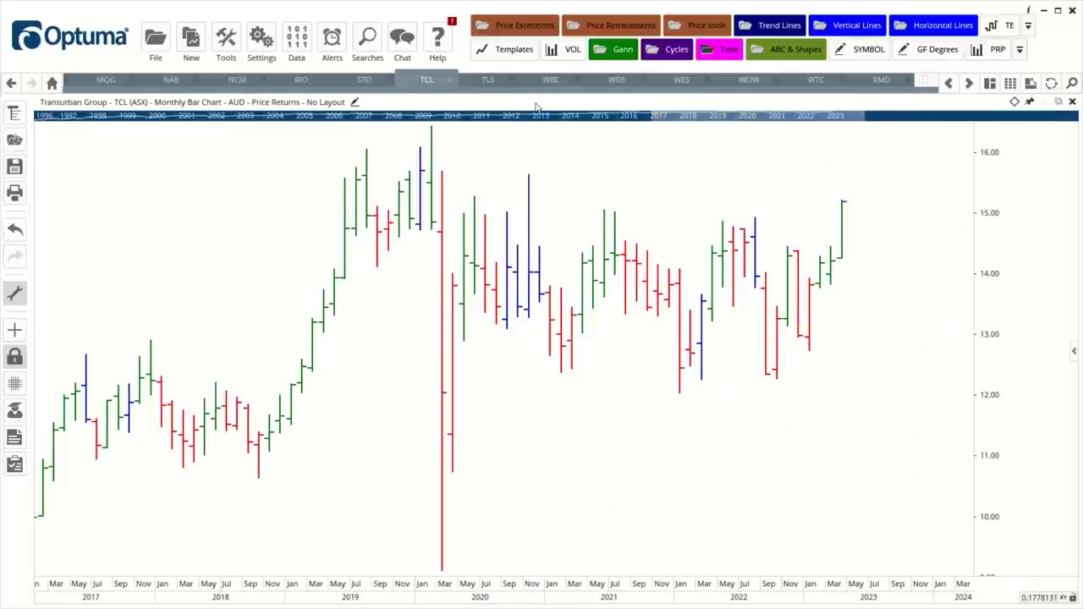
{"action": "left_click_drag", "start_coordinate": [653, 118], "coordinate": [602, 179]}
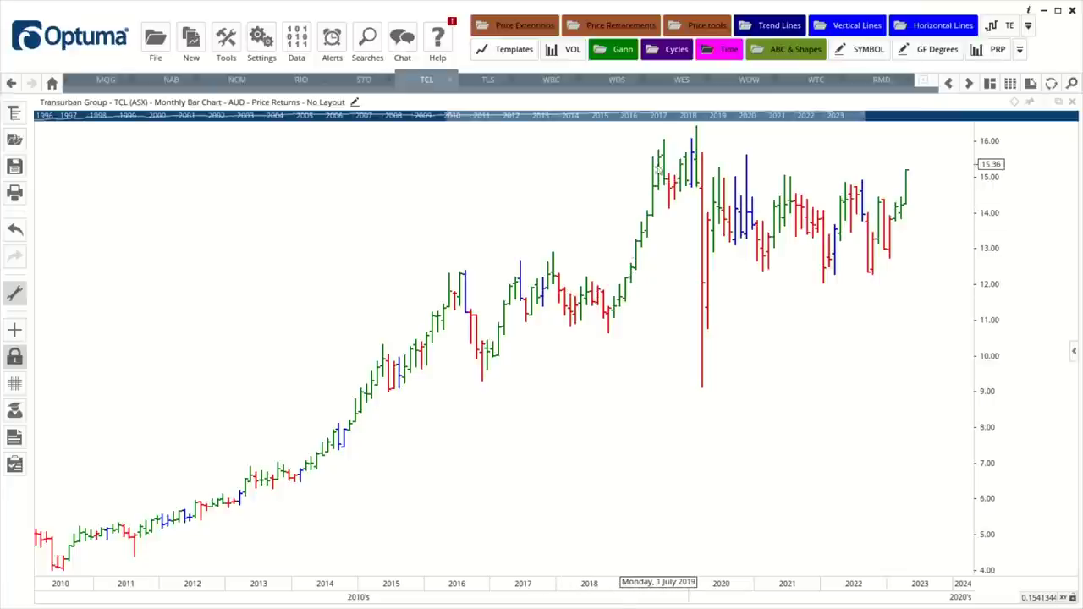
- Measure the percentage rise from the mid-2016 high to the February 2020 high on the TCL monthly chart with Price Range Percentage
{"action": "right_click", "coordinate": [518, 196]}
{"action": "left_click", "coordinate": [582, 202]}
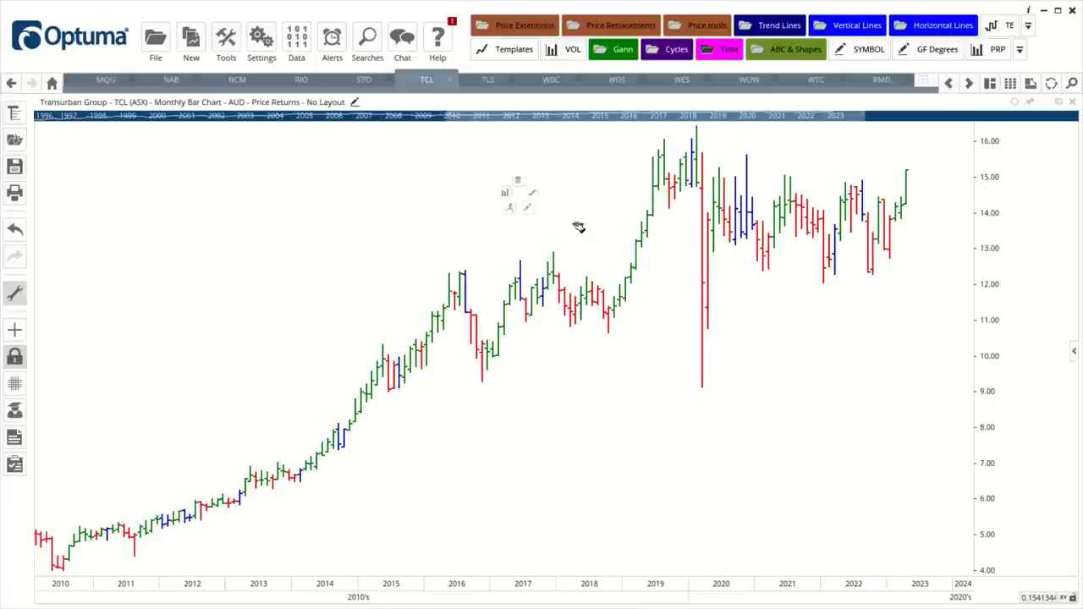
{"action": "left_click", "coordinate": [449, 272]}
{"action": "left_click", "coordinate": [697, 125]}
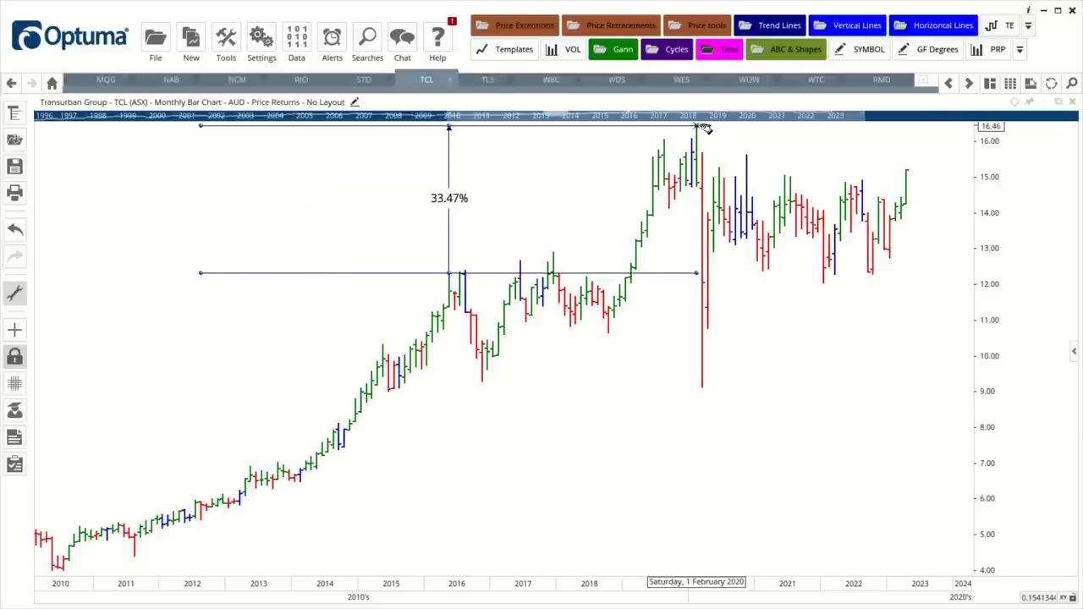
- Project a second Price Range Percentage of about 26% upward from TCL's February 2020 high, with chart room above and beyond the latest bar
{"action": "left_click_drag", "start_coordinate": [867, 378], "coordinate": [733, 423]}
{"action": "right_click", "coordinate": [738, 414]}
{"action": "left_click", "coordinate": [757, 413]}
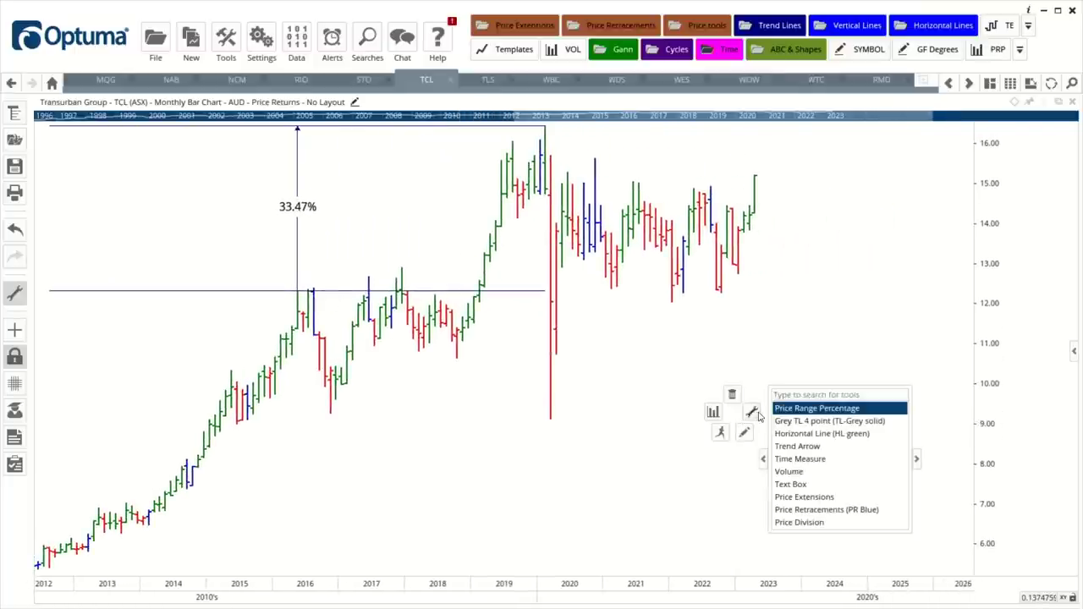
{"action": "key", "text": "Escape"}
{"action": "left_click_drag", "start_coordinate": [620, 166], "coordinate": [604, 332]}
{"action": "mouse_move", "coordinate": [530, 293]}
{"action": "left_mouse_down"}
{"action": "mouse_move", "coordinate": [627, 219]}
{"action": "mouse_move", "coordinate": [673, 125]}
{"action": "left_mouse_up"}
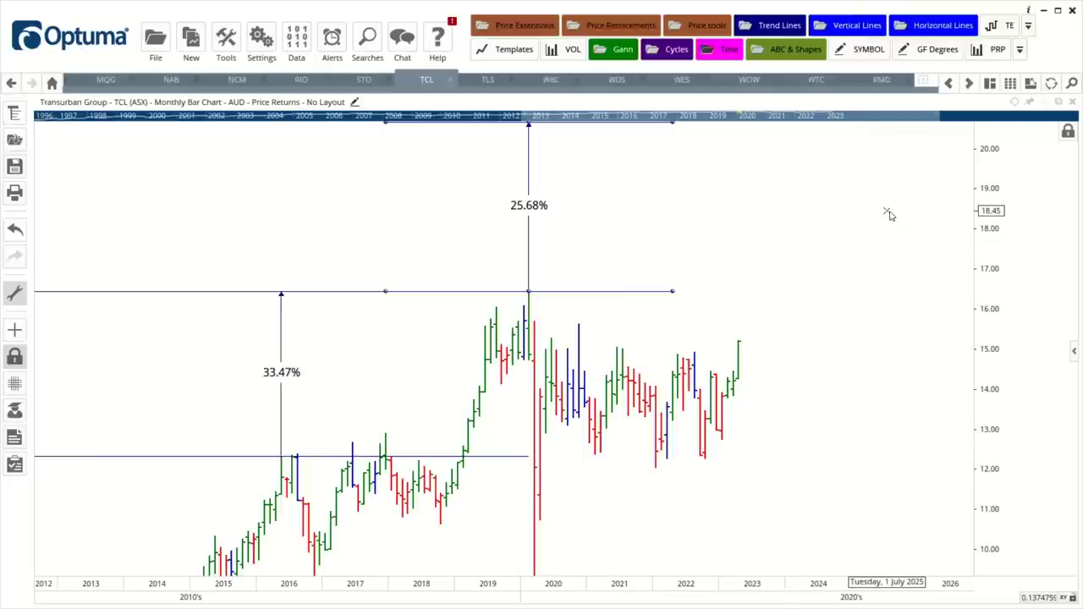
- Restore the maximised TCL monthly chart to its side-by-side layout with the weekly chart
{"action": "left_click", "coordinate": [1059, 102]}
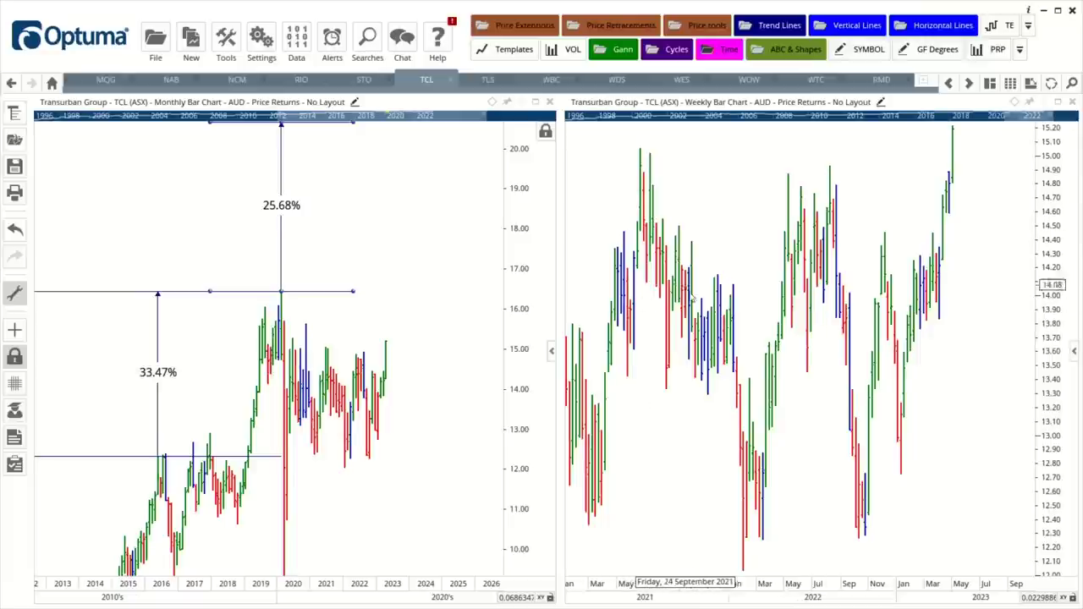
{"action": "mouse_move", "coordinate": [733, 309]}
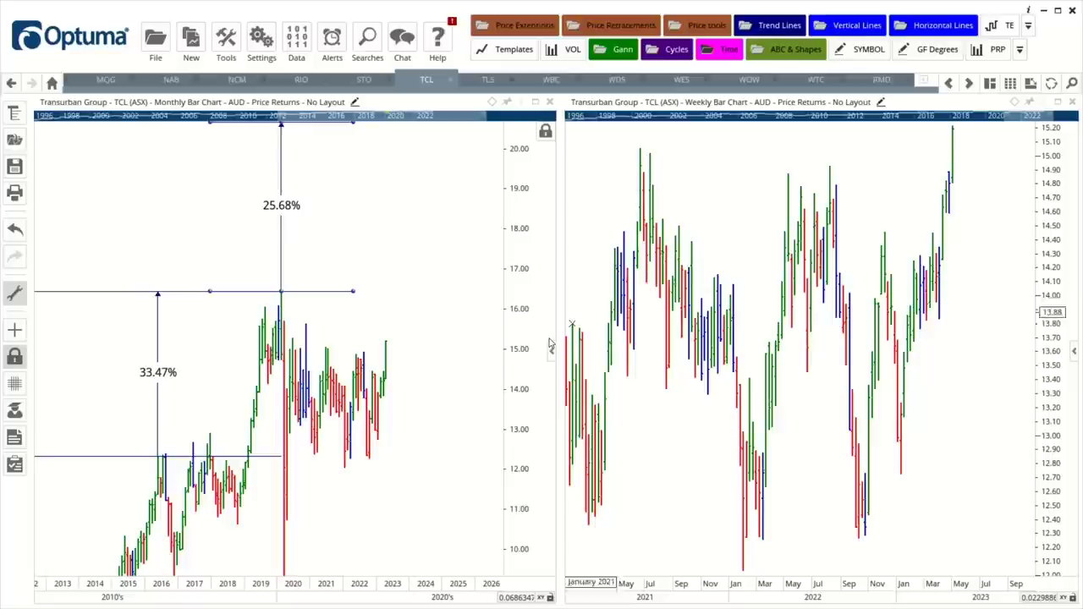
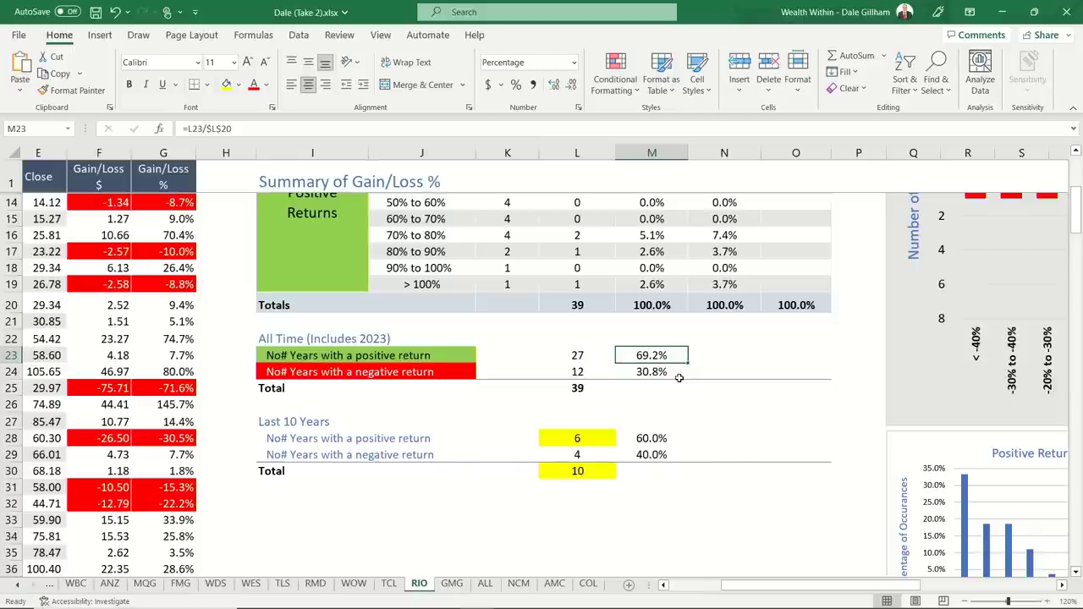
- In the Excel workbook's RIO sheet, examine the annual returns frequency chart, including the < -40% bar
{"action": "left_click_drag", "start_coordinate": [786, 589], "coordinate": [900, 571]}
{"action": "scroll", "coordinate": [726, 506], "scroll_direction": "up", "scroll_amount": 3}
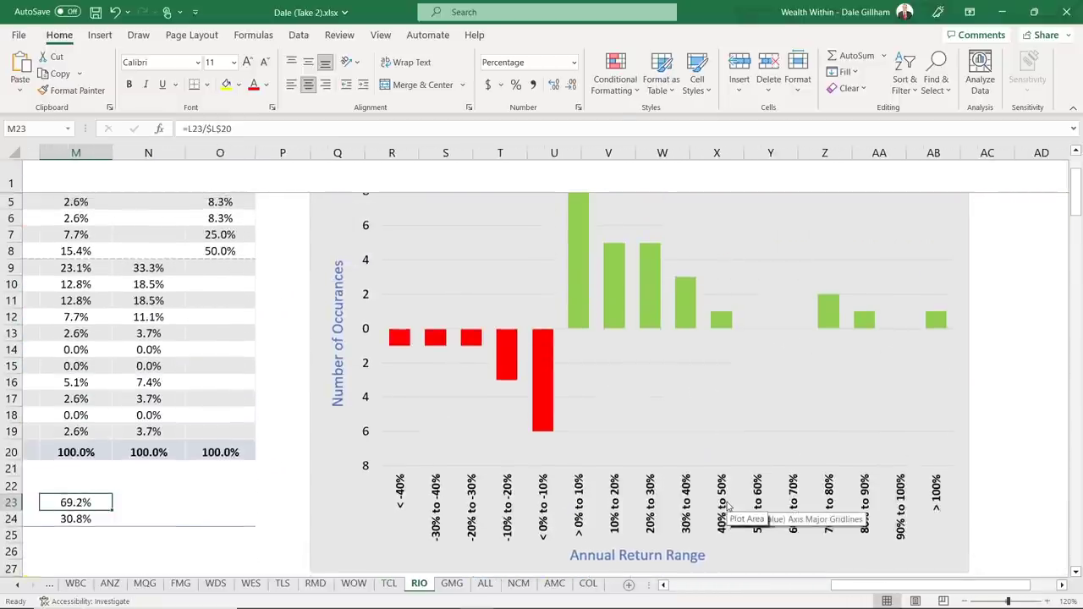
{"action": "scroll", "coordinate": [726, 506], "scroll_direction": "up", "scroll_amount": 1}
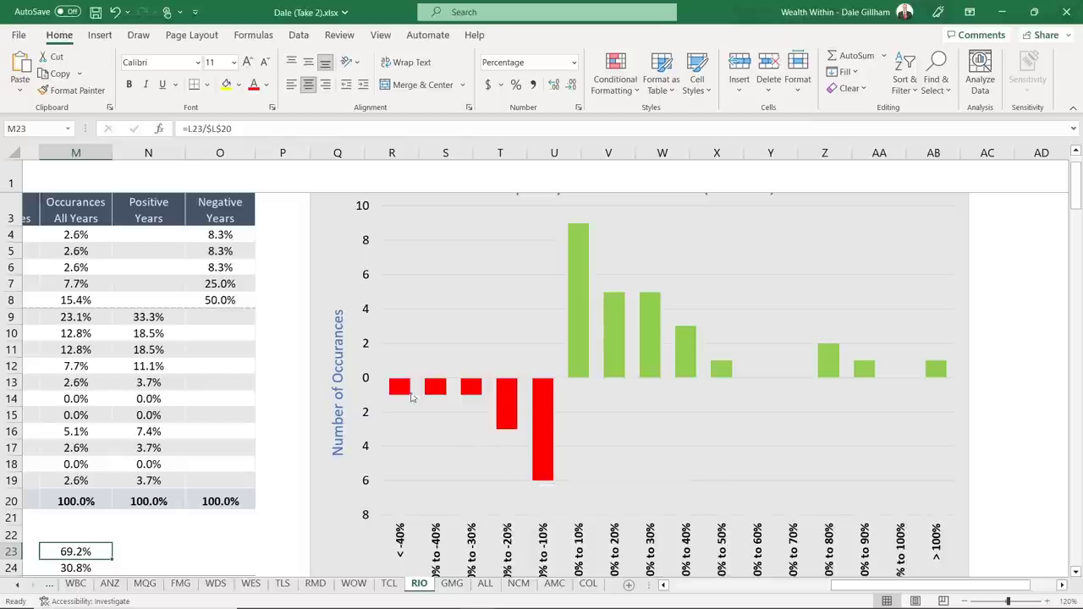
{"action": "mouse_move", "coordinate": [400, 398]}
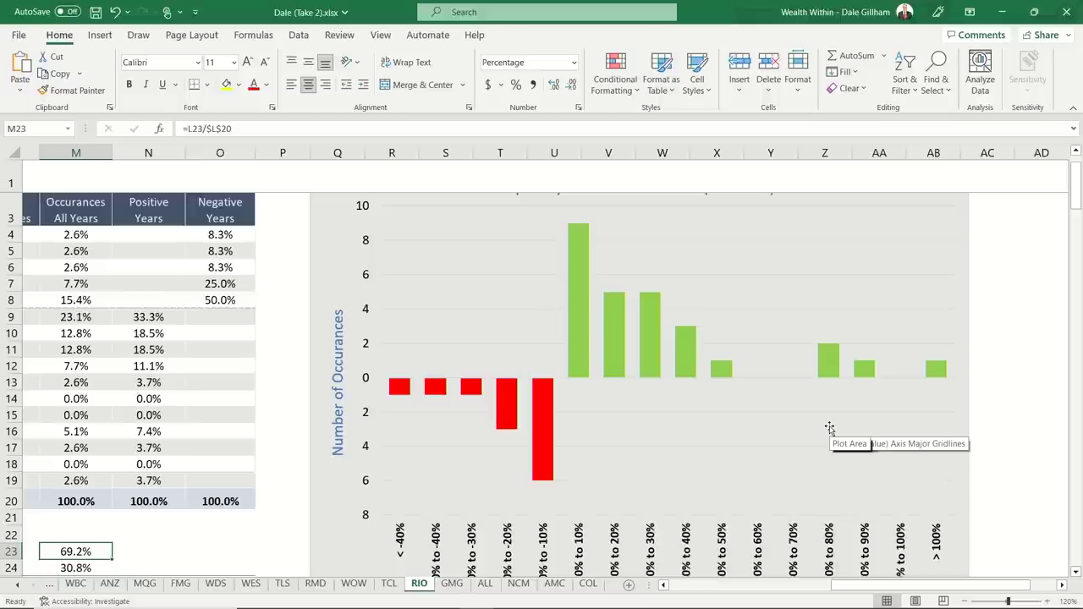
- Examine RIO's yearly gain/loss percentages from 1986 onward, selecting the 2007 return
{"action": "left_click_drag", "start_coordinate": [880, 585], "coordinate": [850, 585]}
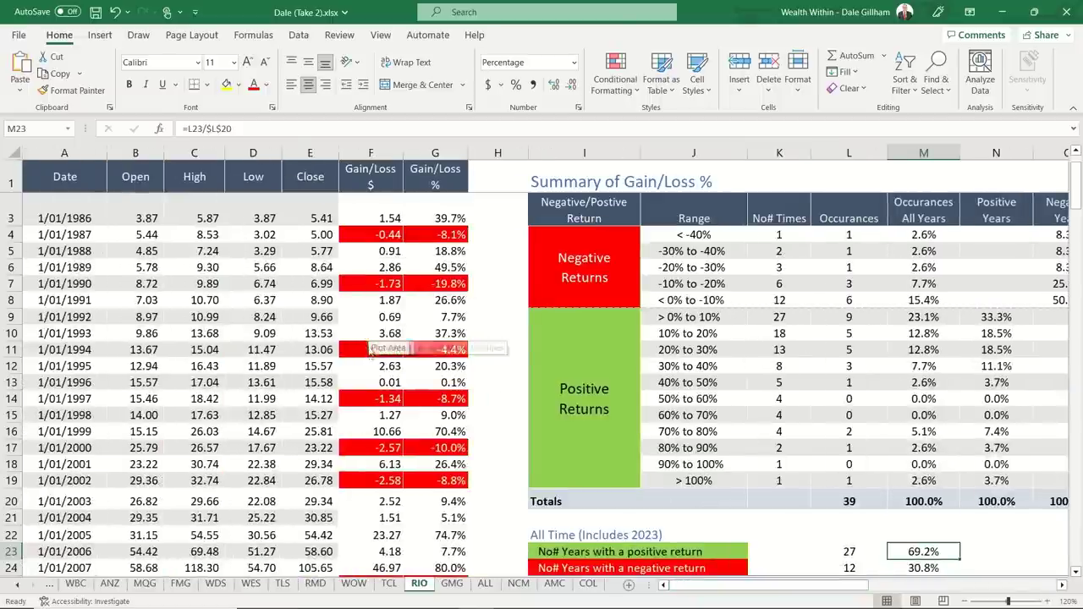
{"action": "scroll", "coordinate": [372, 364], "scroll_direction": "down", "scroll_amount": 3}
{"action": "scroll", "coordinate": [383, 431], "scroll_direction": "down", "scroll_amount": 2}
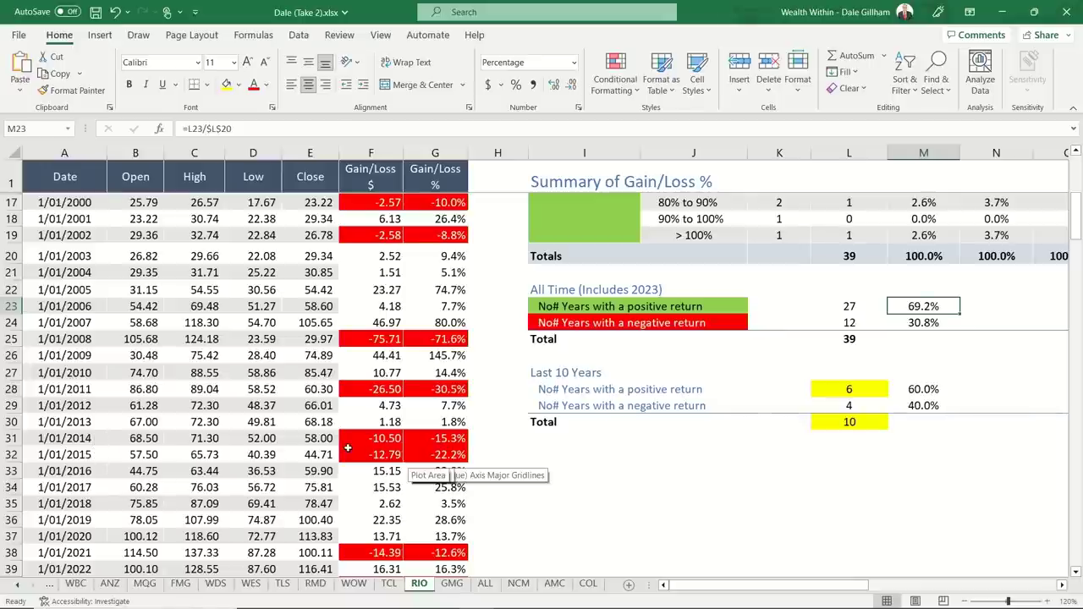
{"action": "scroll", "coordinate": [347, 448], "scroll_direction": "up", "scroll_amount": 2}
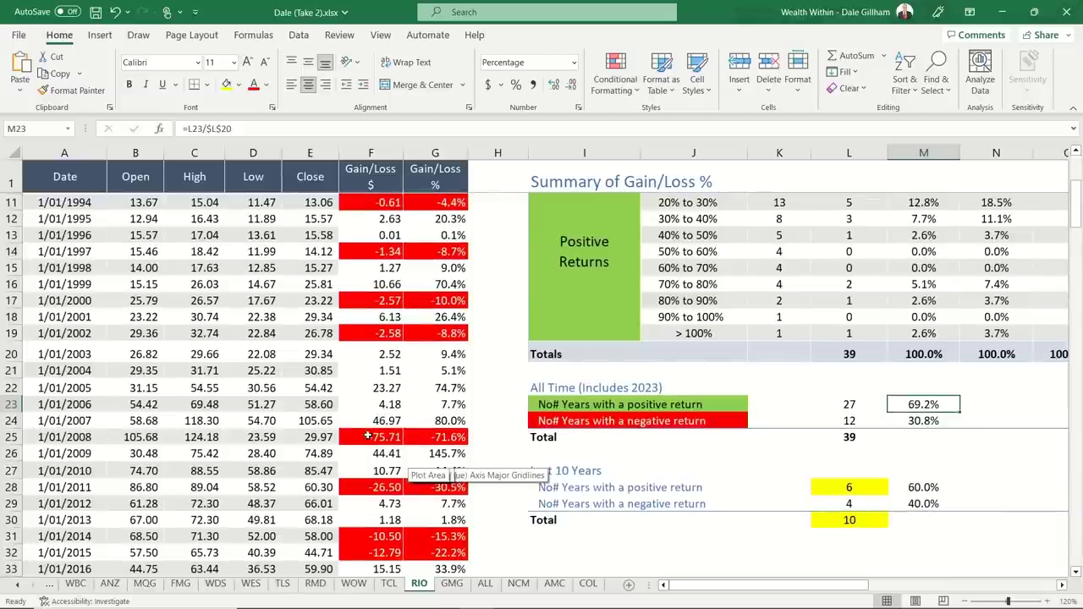
{"action": "left_click", "coordinate": [436, 423]}
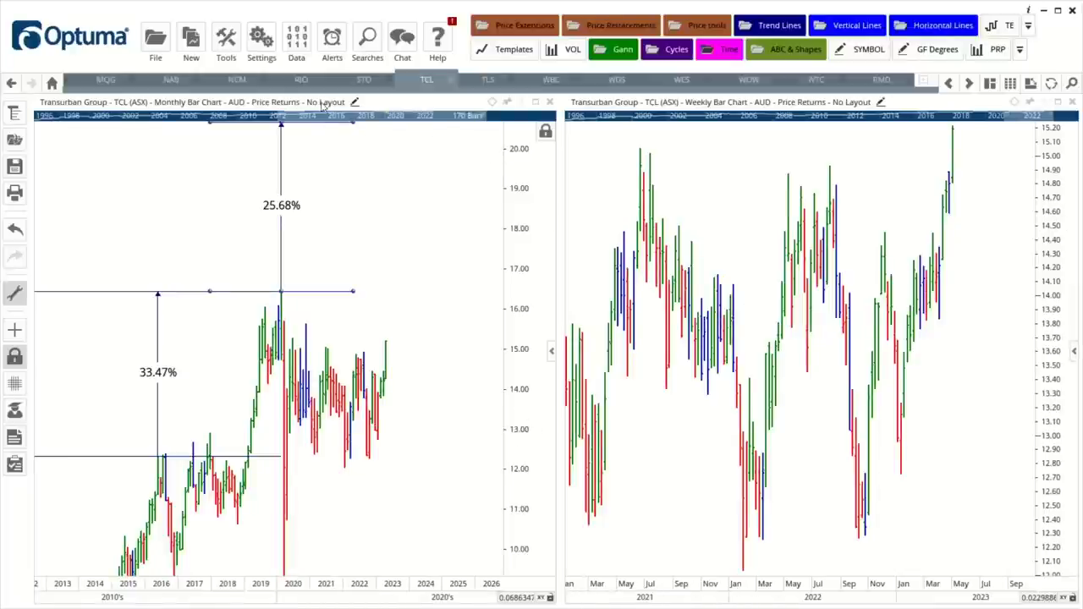
- In Optuma, open the RIO chart, maximise its monthly view and extend it back to late 2003
{"action": "left_click", "coordinate": [299, 79]}
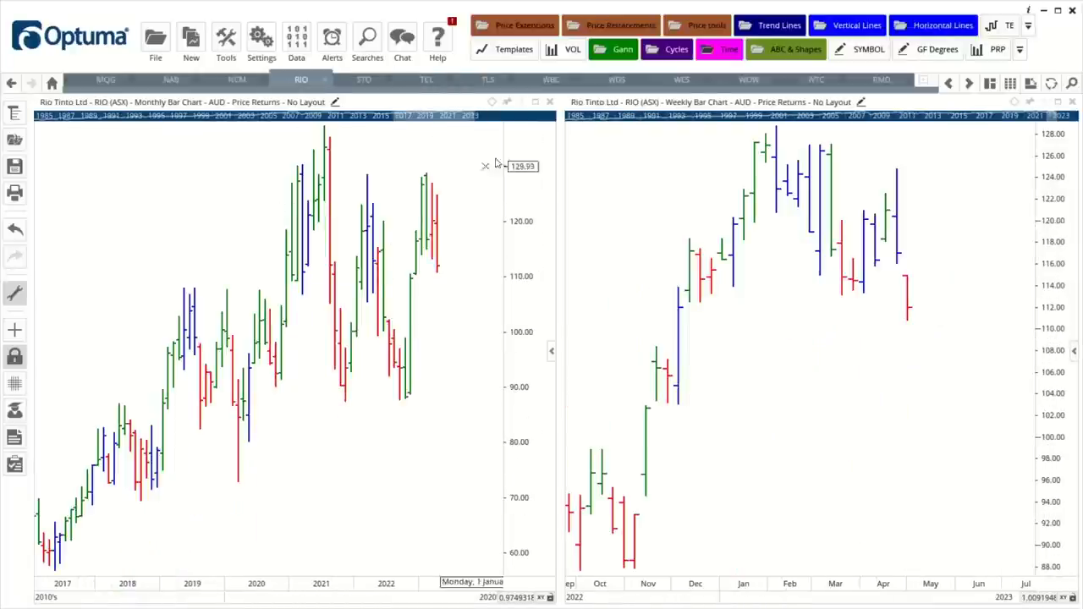
{"action": "left_click", "coordinate": [536, 102]}
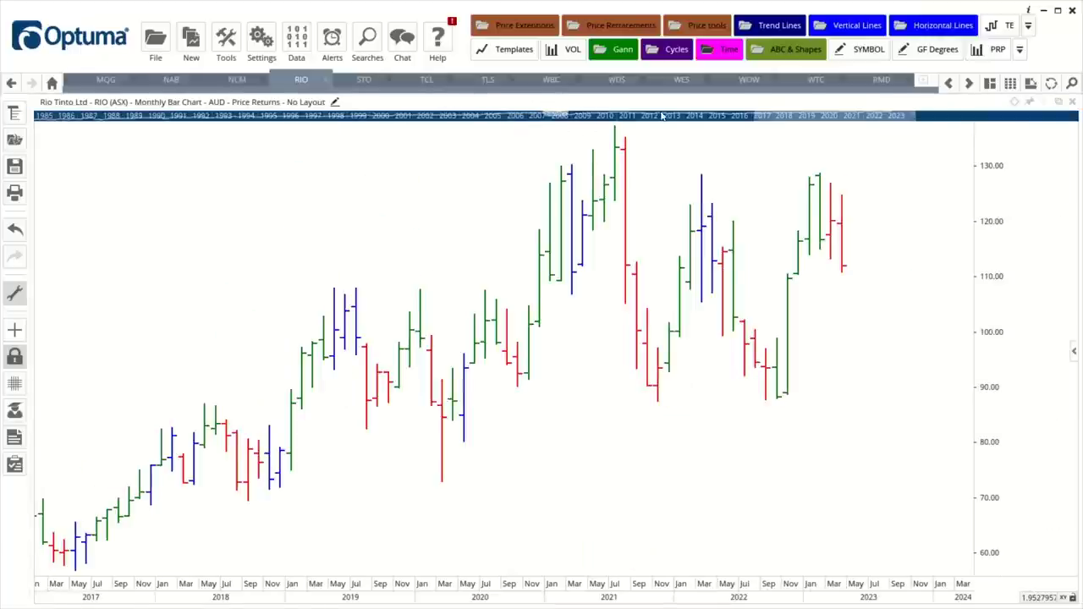
{"action": "left_click_drag", "start_coordinate": [761, 112], "coordinate": [464, 150]}
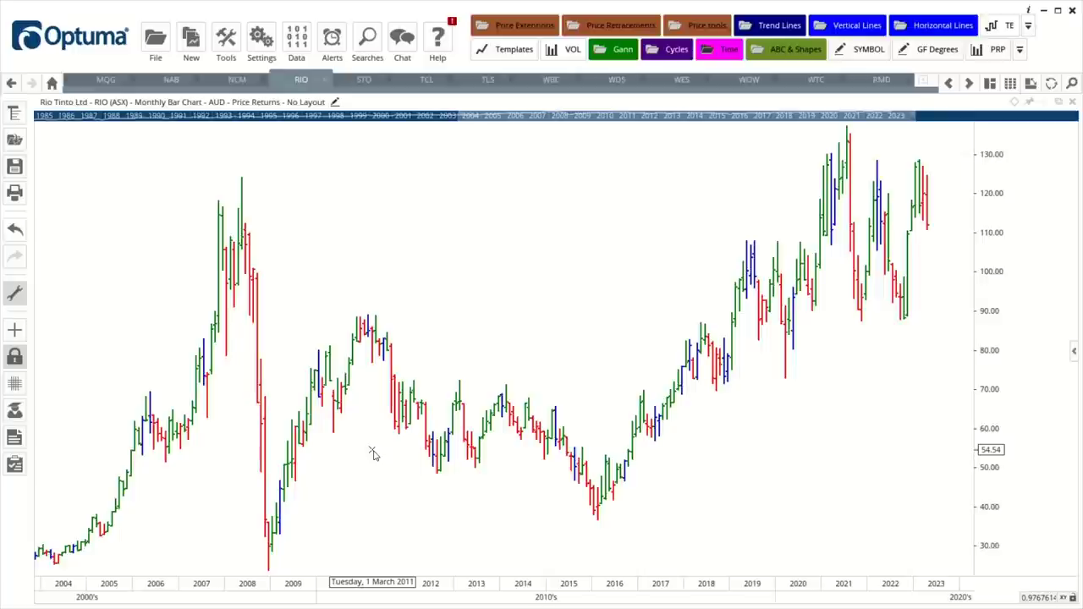
{"action": "mouse_move", "coordinate": [369, 329]}
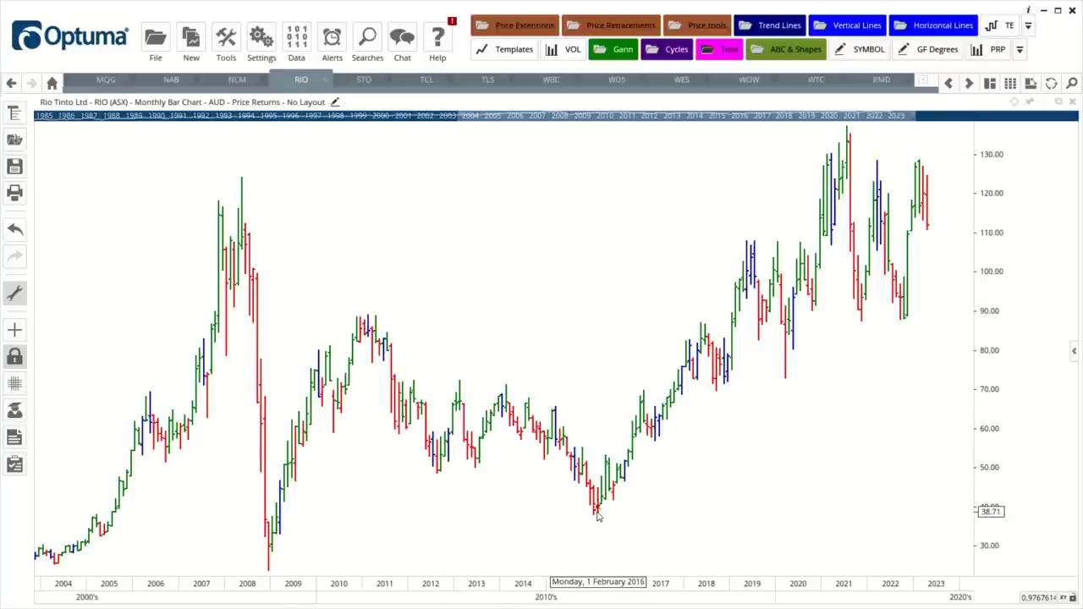
{"action": "mouse_move", "coordinate": [597, 514]}
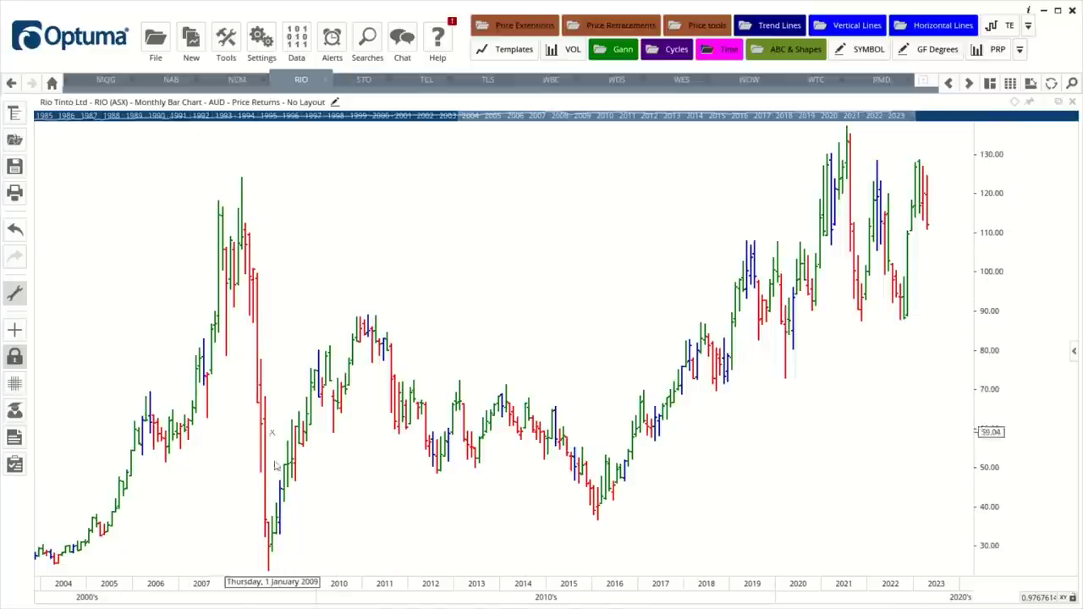
- Measure the percentage fall from RIO's 2008 high to its late-2008 low on the monthly chart
{"action": "left_click", "coordinate": [330, 232]}
{"action": "left_click", "coordinate": [349, 233]}
{"action": "left_click", "coordinate": [377, 229]}
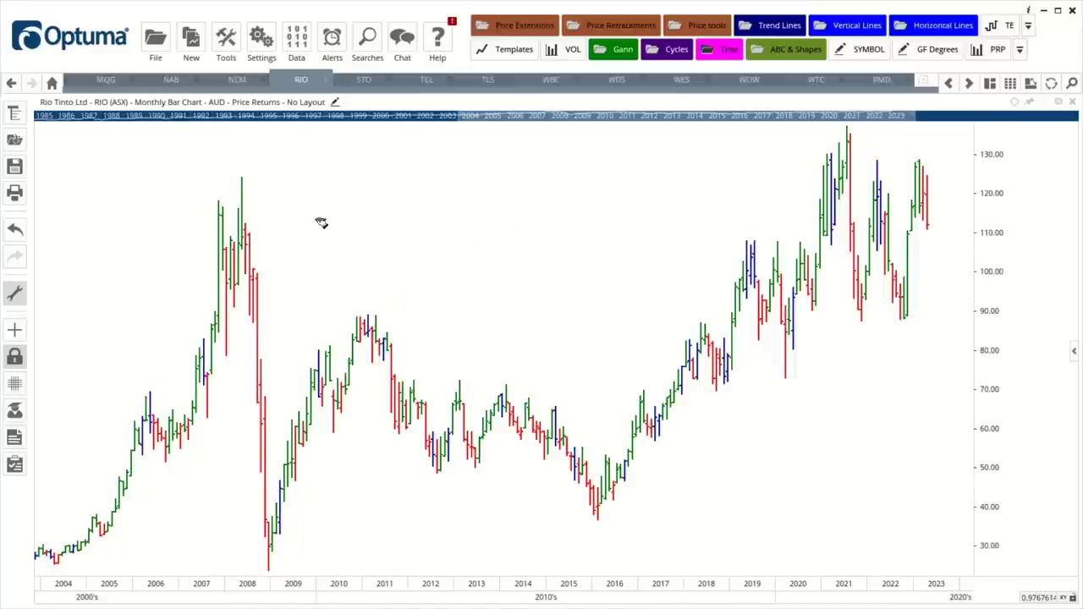
{"action": "left_click_drag", "start_coordinate": [243, 177], "coordinate": [270, 573]}
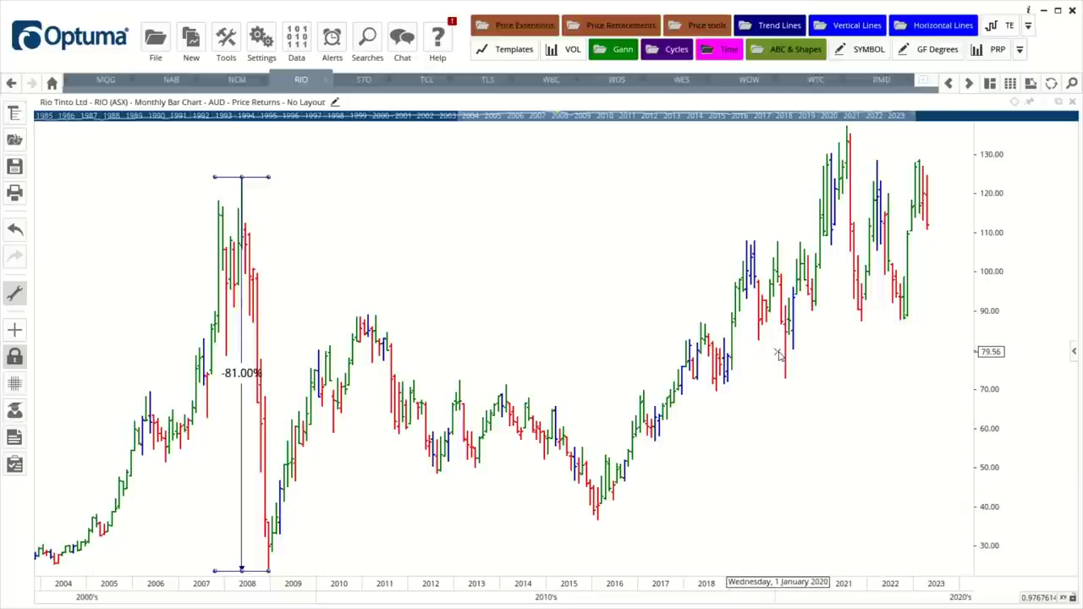
{"action": "mouse_move", "coordinate": [786, 376]}
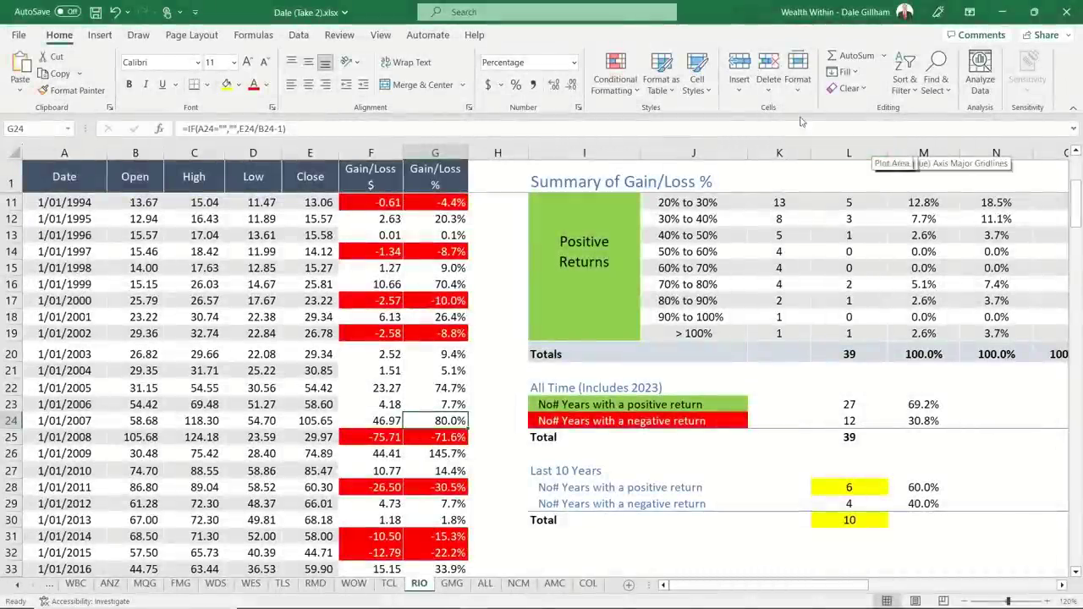
- Switch to the Excel workbook, open the GMG sheet and enlarge it to 120%
{"action": "left_click", "coordinate": [452, 584]}
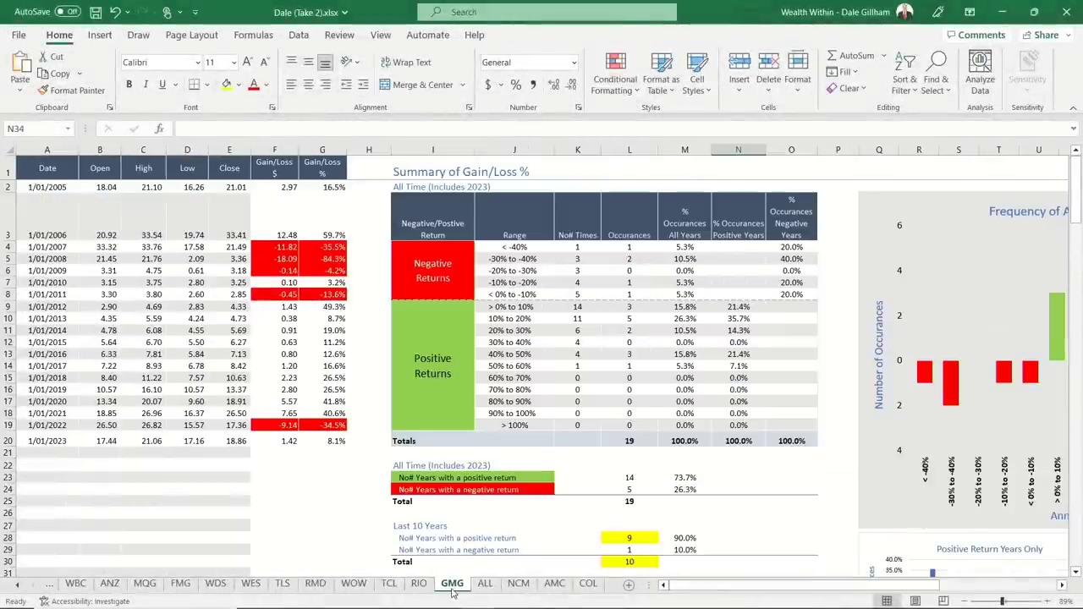
{"action": "scroll", "coordinate": [864, 535], "scroll_direction": "down", "scroll_amount": 5}
{"action": "scroll", "coordinate": [865, 534], "scroll_direction": "up", "scroll_amount": 5}
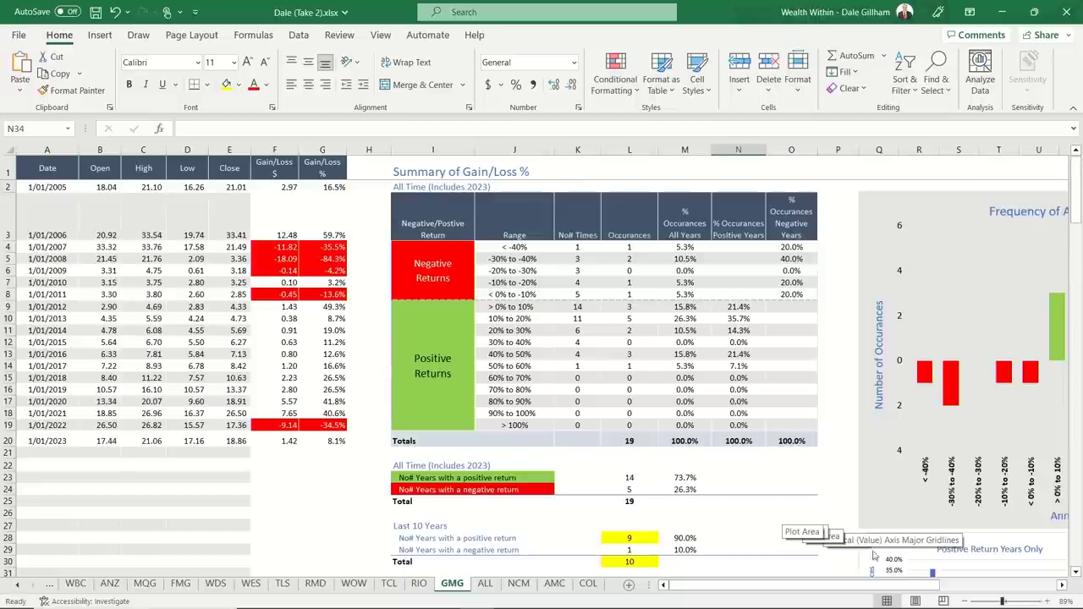
{"action": "left_click", "coordinate": [1048, 600]}
{"action": "left_click", "coordinate": [1048, 601]}
{"action": "left_click", "coordinate": [1048, 601]}
{"action": "left_click", "coordinate": [1048, 600]}
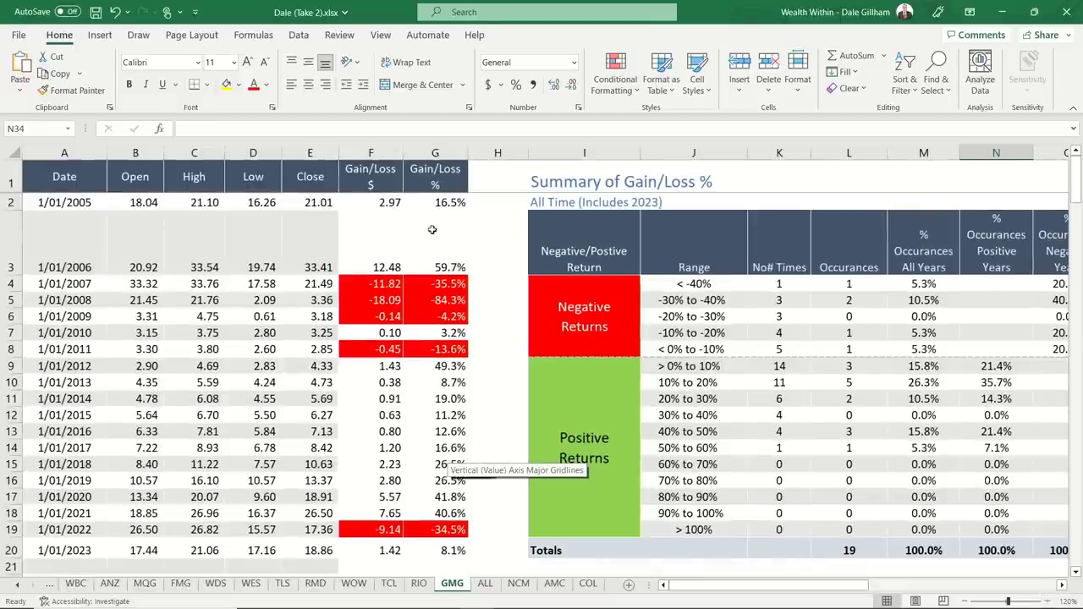
- Examine GMG's yearly gain/loss percentages, checking the 2007, 2022 and 2023 returns
{"action": "scroll", "coordinate": [445, 514], "scroll_direction": "down", "scroll_amount": 1}
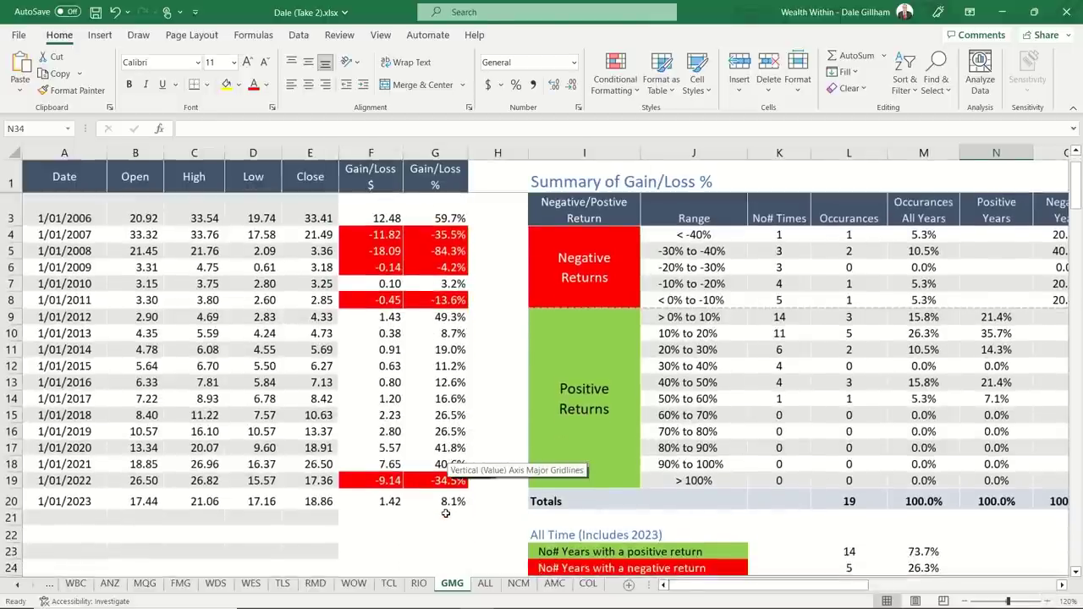
{"action": "scroll", "coordinate": [445, 514], "scroll_direction": "up", "scroll_amount": 1}
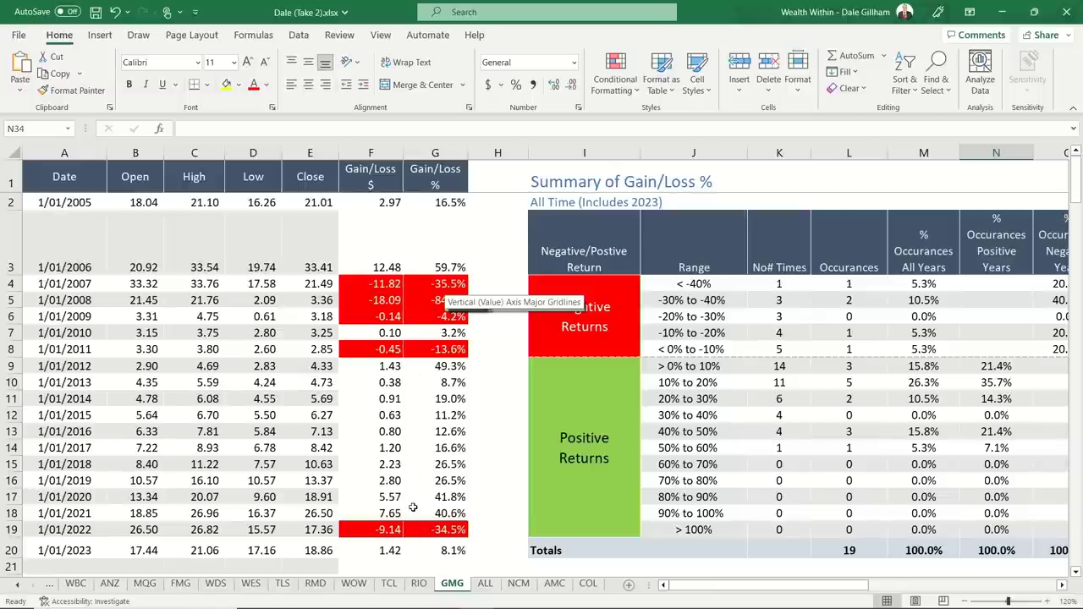
{"action": "scroll", "coordinate": [413, 507], "scroll_direction": "down", "scroll_amount": 1}
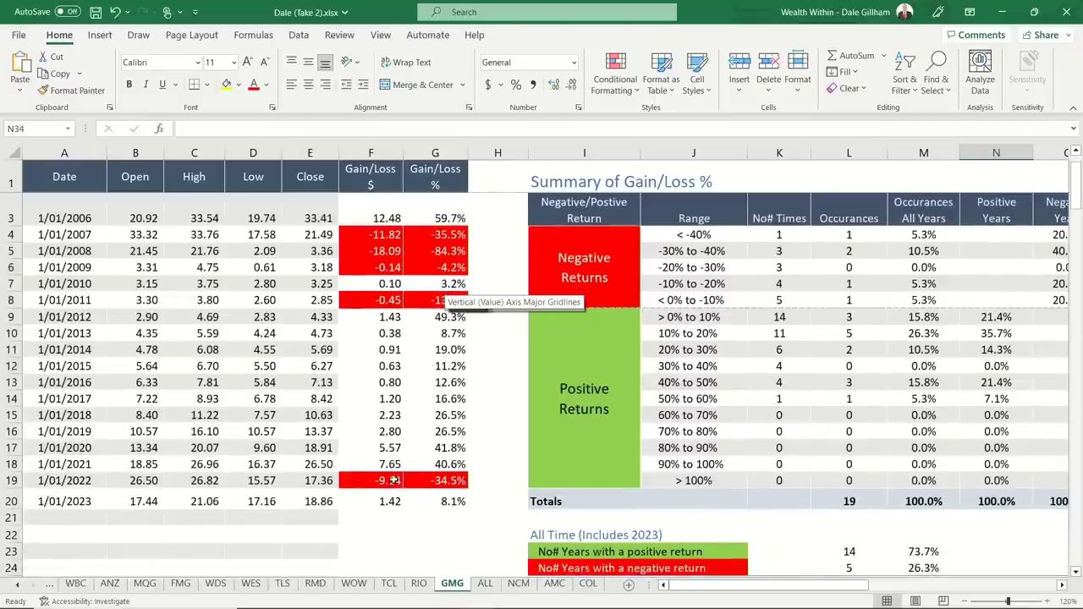
{"action": "left_click", "coordinate": [455, 234]}
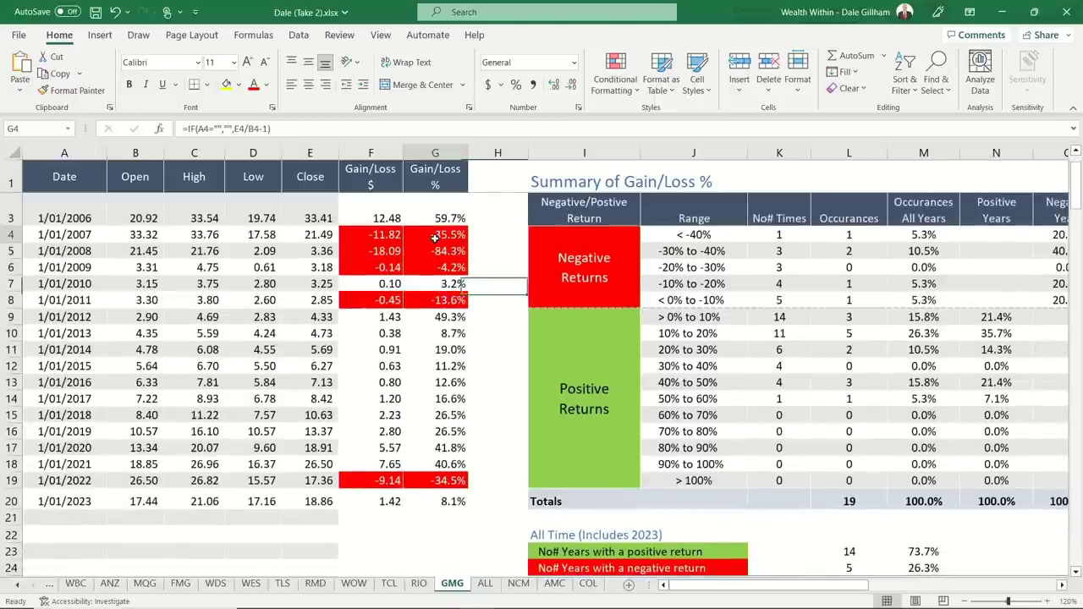
{"action": "left_click", "coordinate": [433, 479]}
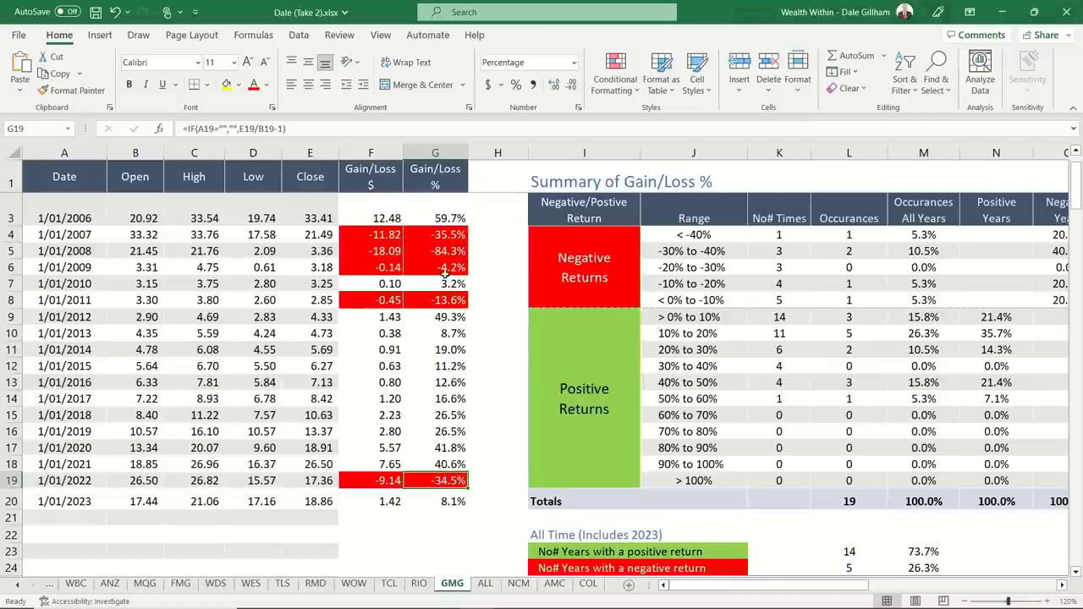
{"action": "left_click", "coordinate": [451, 501]}
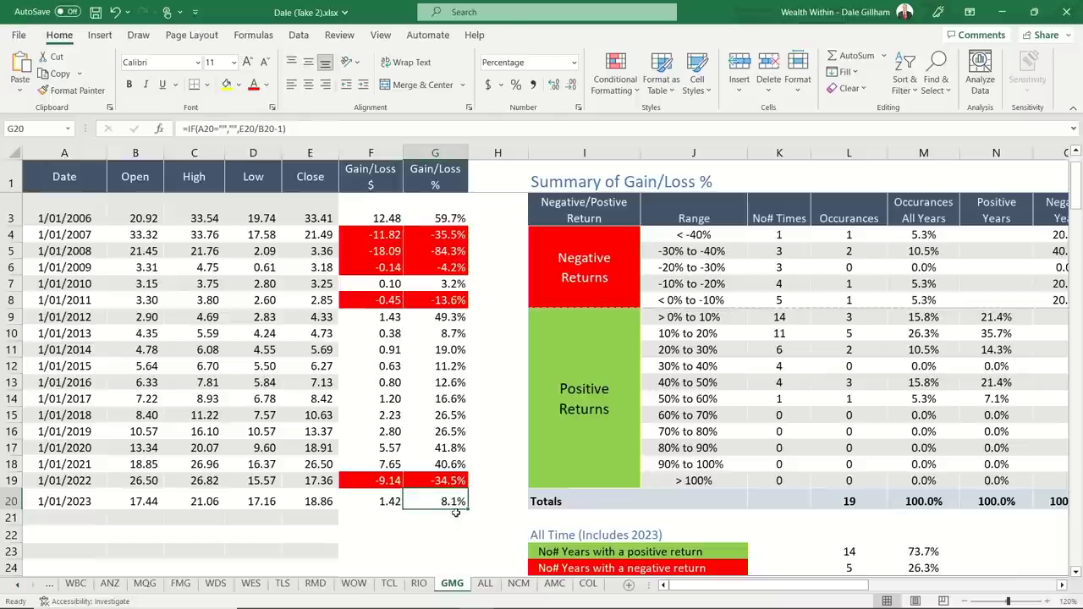
{"action": "left_click", "coordinate": [456, 446]}
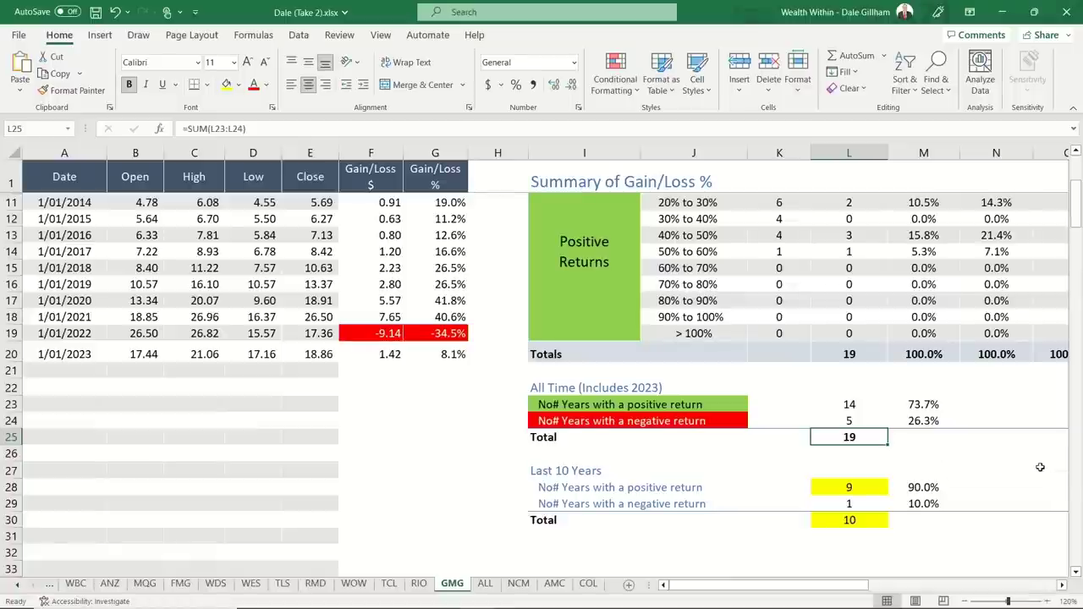
- Check GMG's all-time negative-year percentage and its last-10-years positive-year percentage in the summary
{"action": "scroll", "coordinate": [1025, 460], "scroll_direction": "down", "scroll_amount": 1}
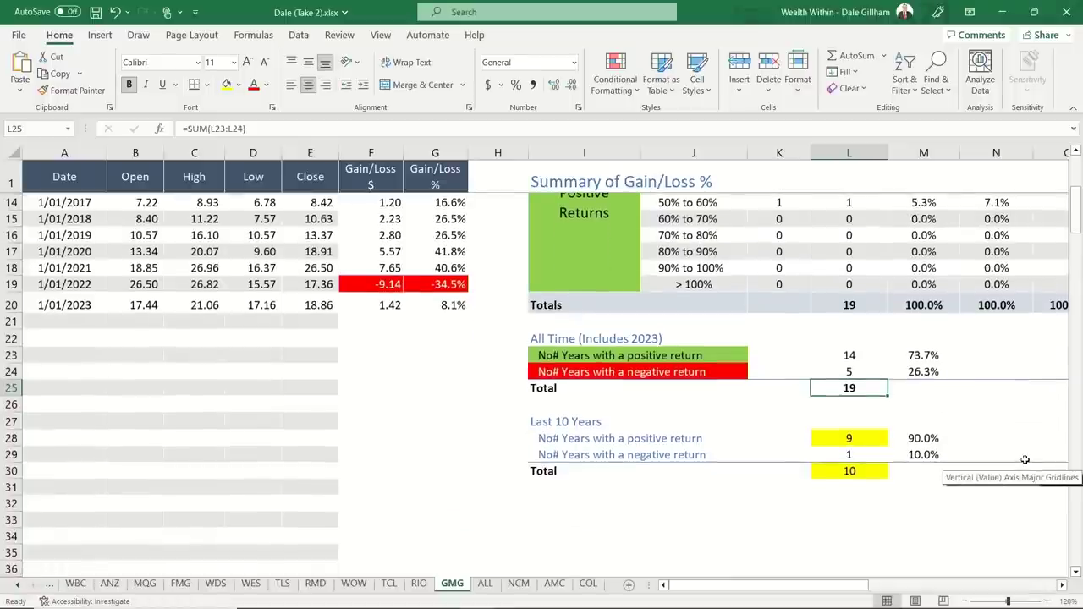
{"action": "left_click", "coordinate": [920, 374]}
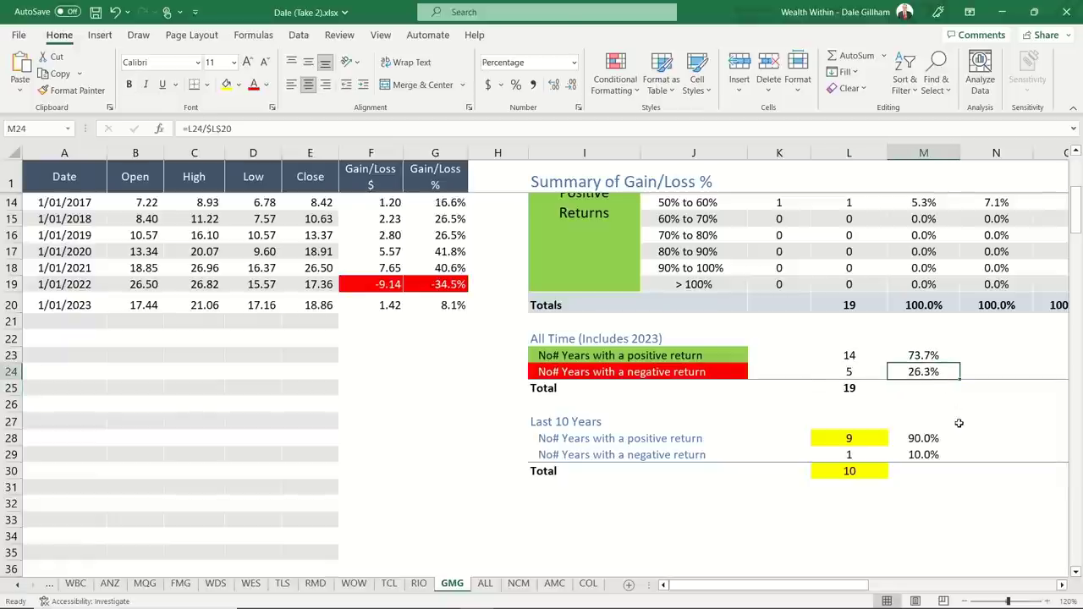
{"action": "left_click", "coordinate": [916, 440]}
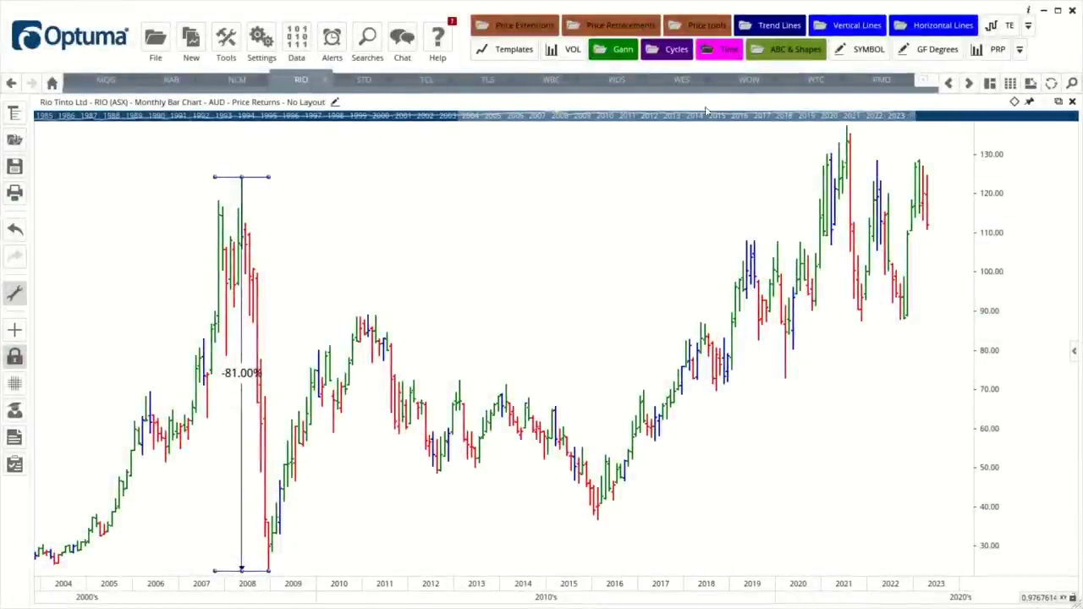
- In Optuma, open the GMG chart, maximise its monthly view and extend it back to about 2006
{"action": "mouse_move", "coordinate": [948, 88]}
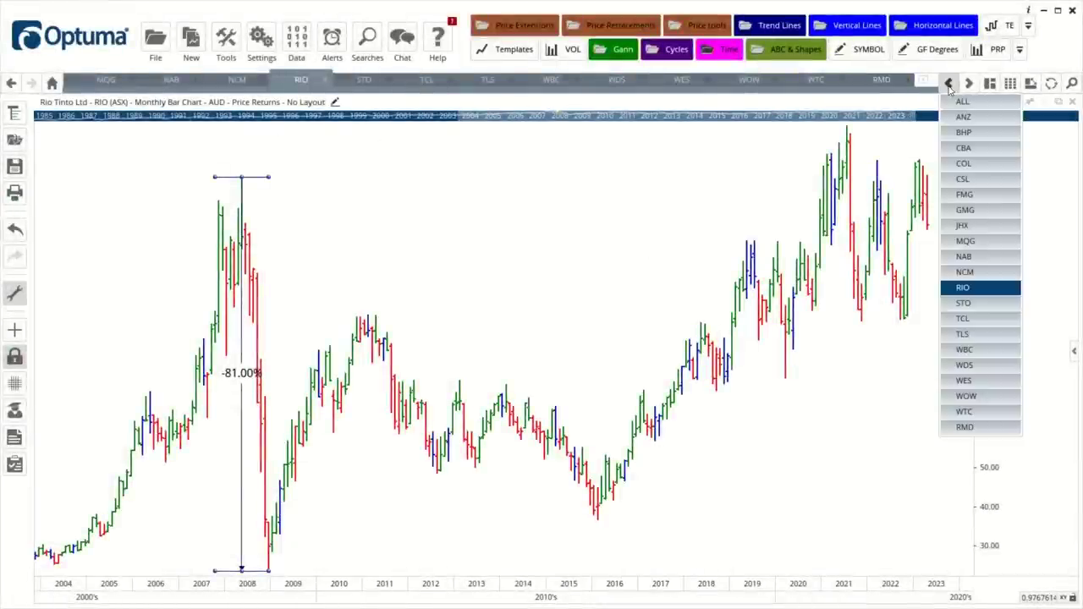
{"action": "left_click", "coordinate": [981, 210]}
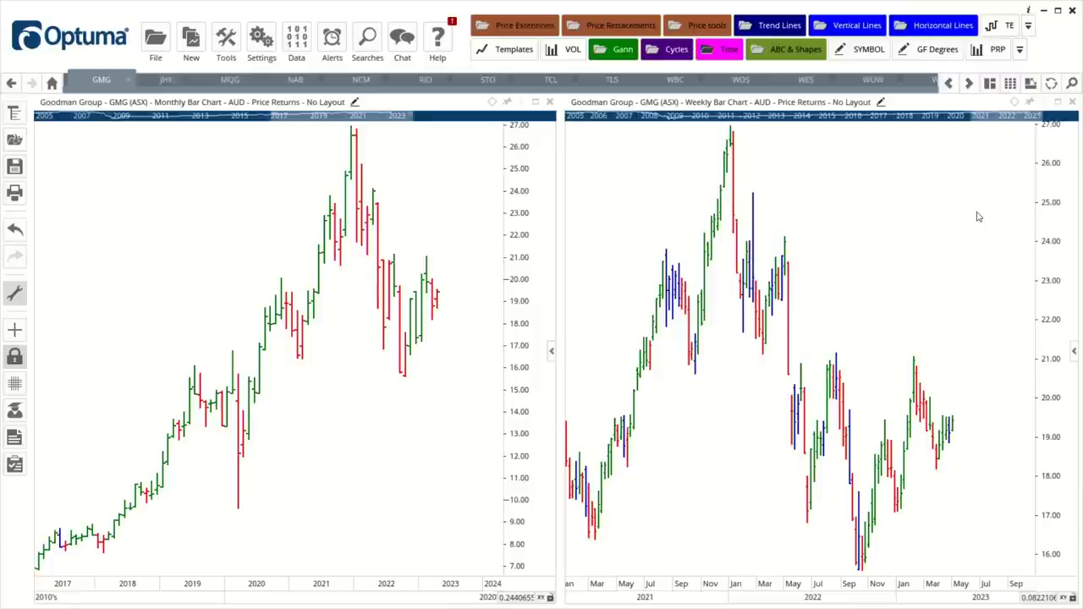
{"action": "left_click", "coordinate": [535, 102]}
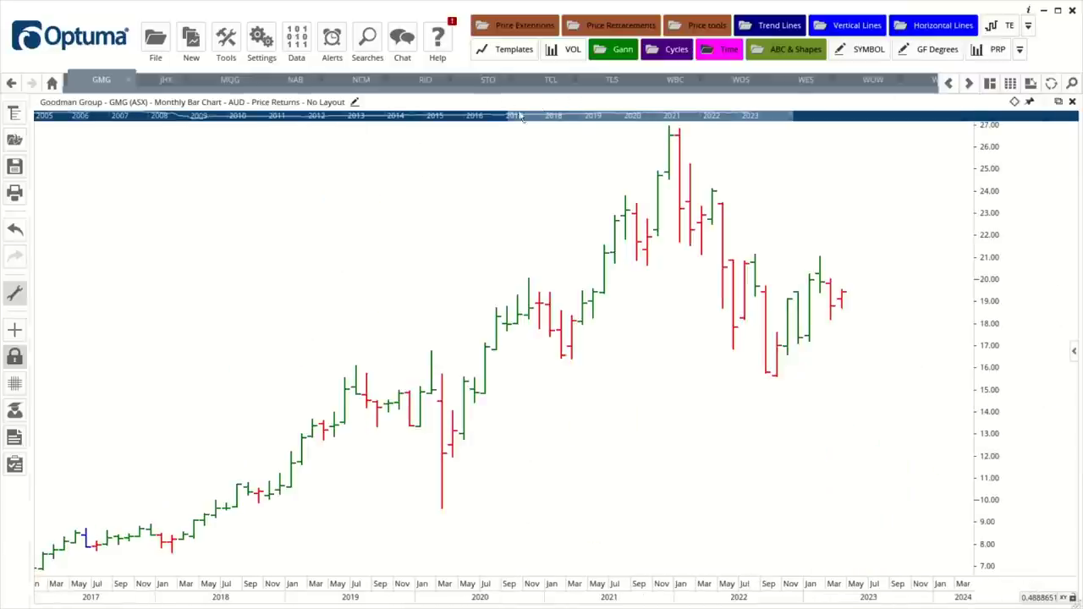
{"action": "left_click_drag", "start_coordinate": [508, 120], "coordinate": [72, 128]}
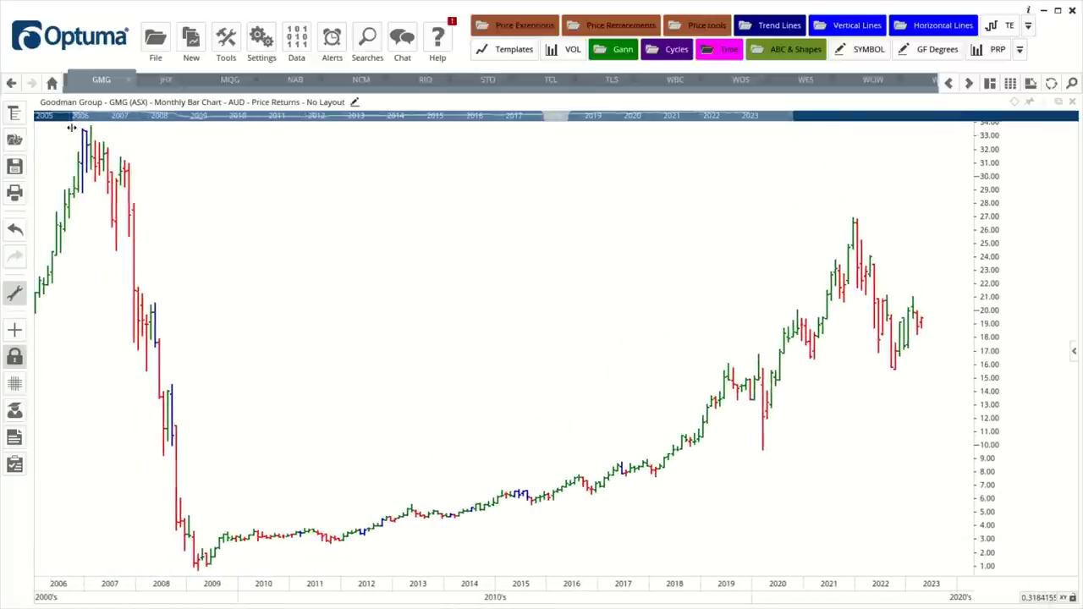
- Measure GMG's fall from its early-2007 peak to its 2009 low with the Price Range Percentage tool
{"action": "right_click", "coordinate": [341, 288]}
{"action": "left_click", "coordinate": [394, 281]}
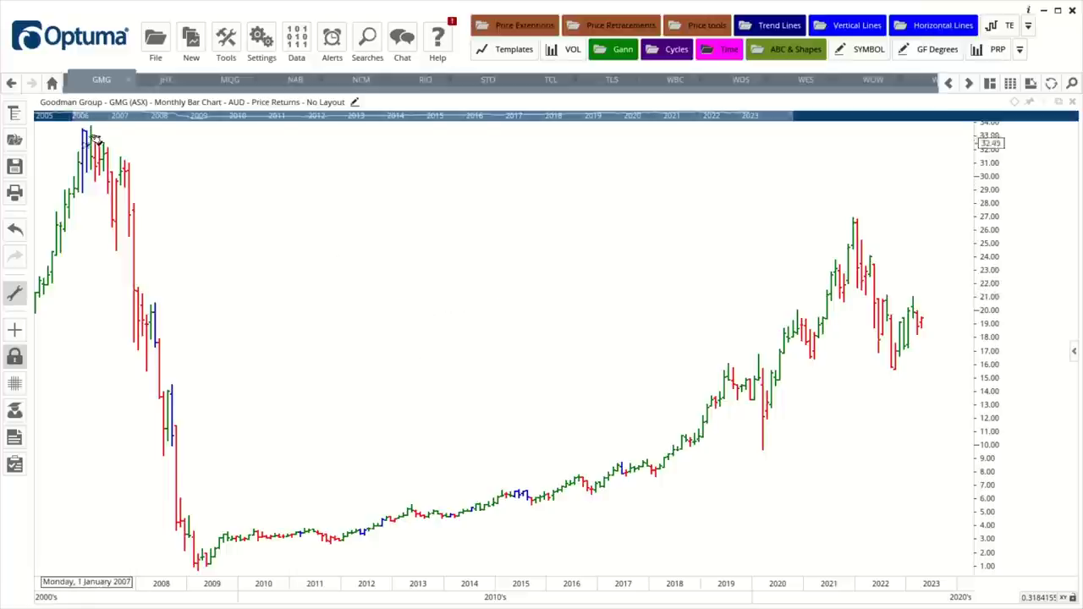
{"action": "left_click_drag", "start_coordinate": [93, 129], "coordinate": [198, 570]}
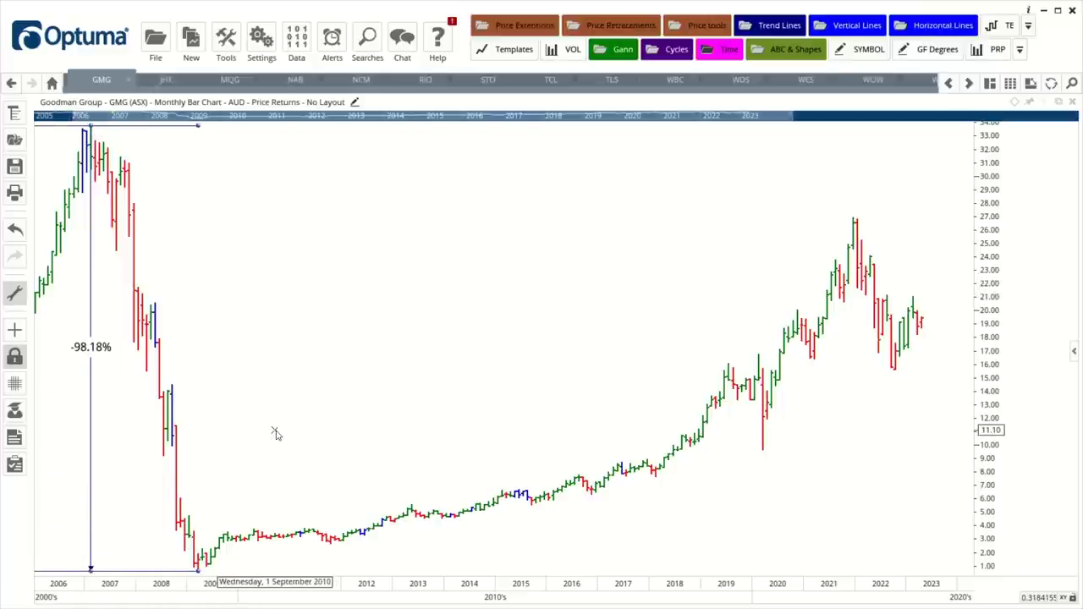
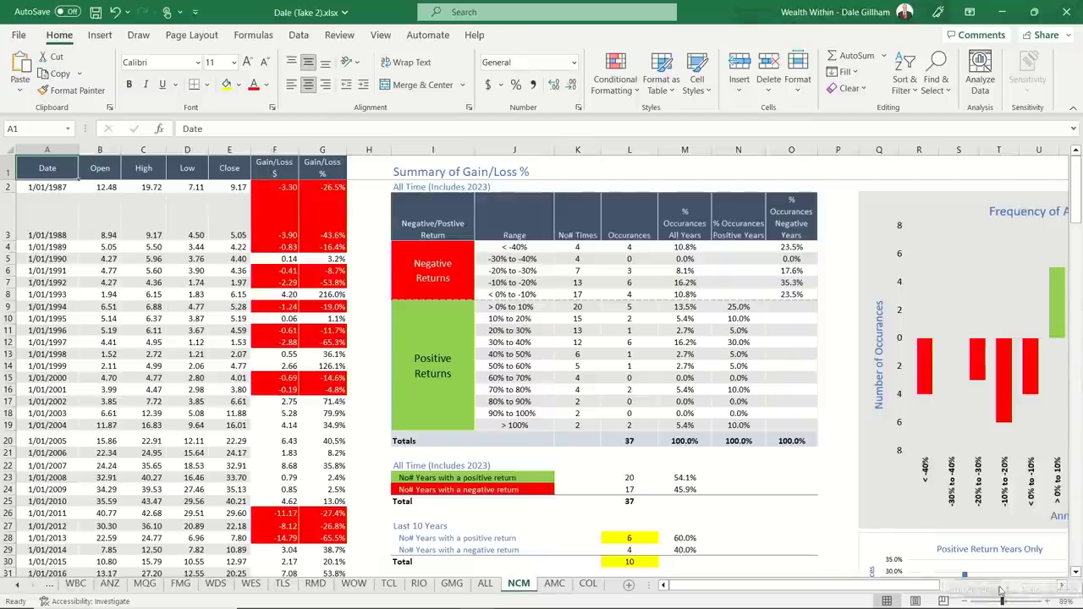
- Switch to the Excel workbook and enlarge the NCM sheet to 120%
{"action": "left_click", "coordinate": [1048, 601]}
{"action": "left_click", "coordinate": [1047, 601]}
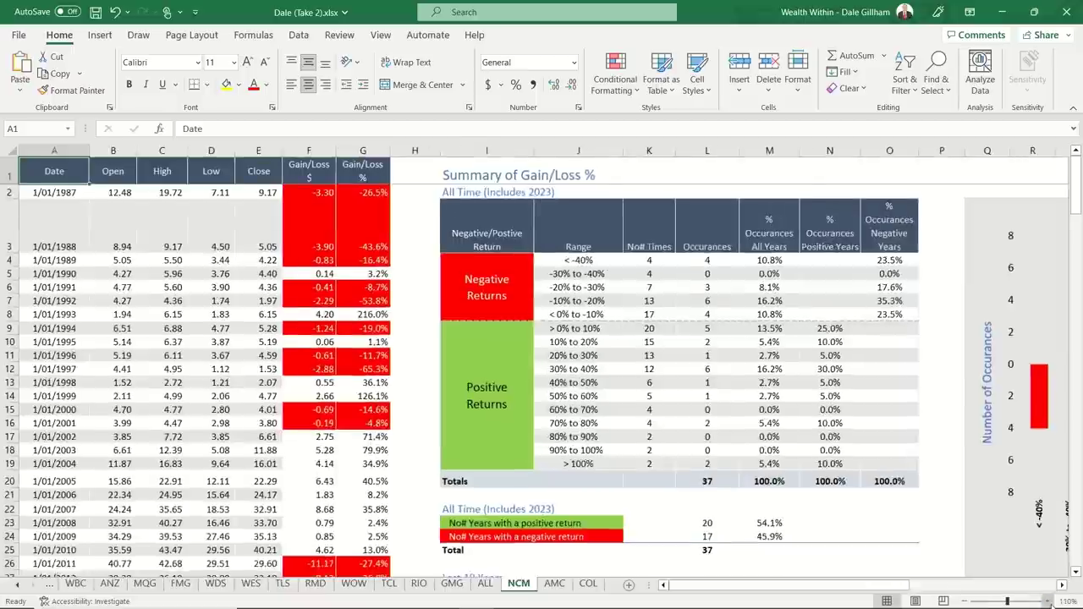
{"action": "left_click", "coordinate": [1047, 601]}
{"action": "left_click", "coordinate": [1047, 601]}
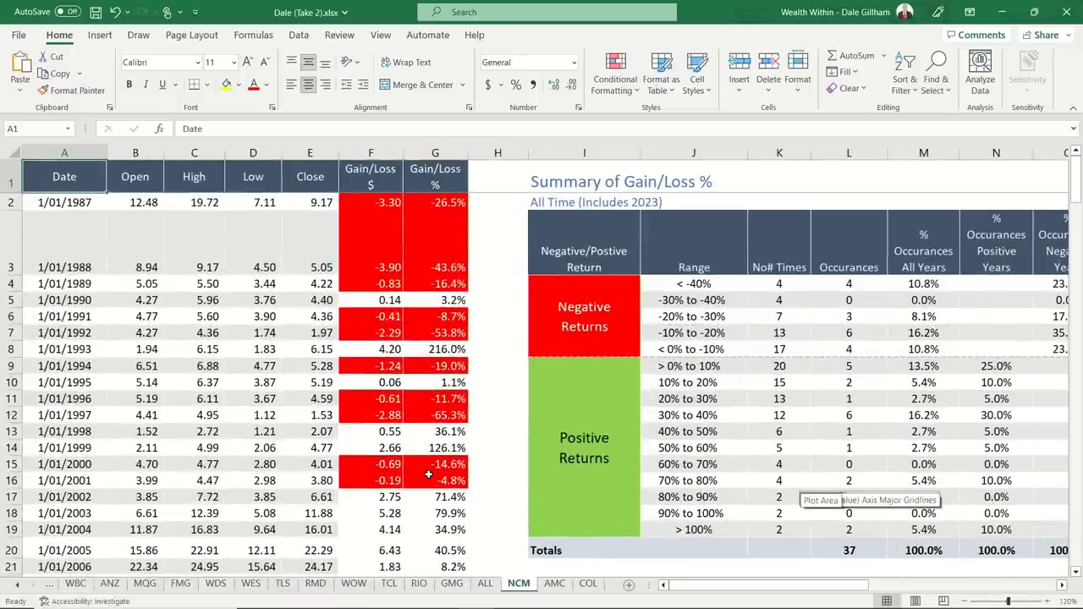
- Examine NCM's yearly gain/loss percentages, highlighting the 1987 to 2001 returns and checking the 2023 return
{"action": "left_click_drag", "start_coordinate": [454, 242], "coordinate": [466, 482]}
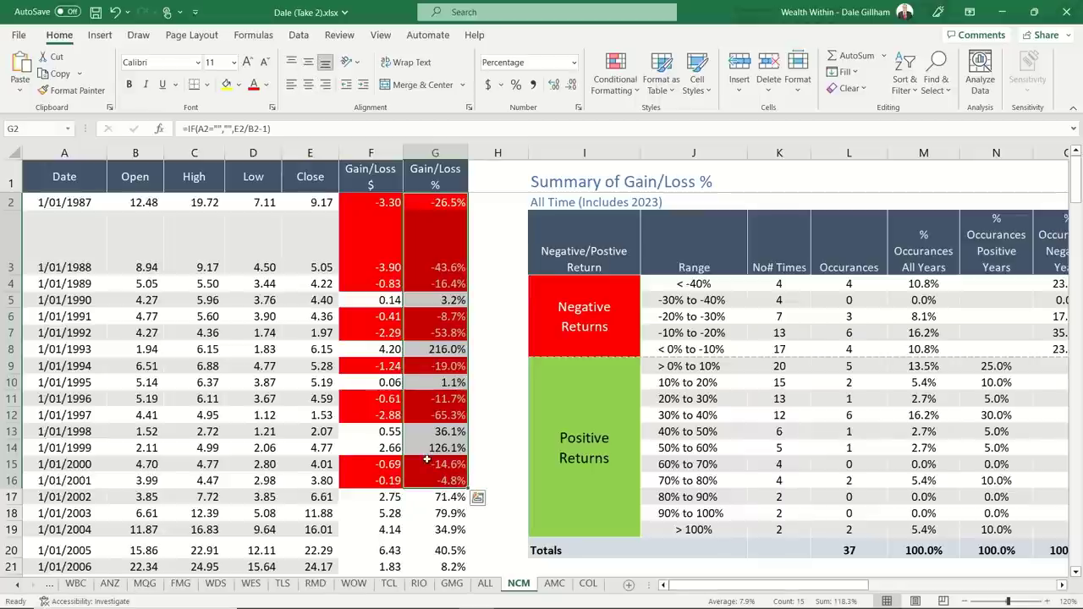
{"action": "scroll", "coordinate": [428, 460], "scroll_direction": "down", "scroll_amount": 3}
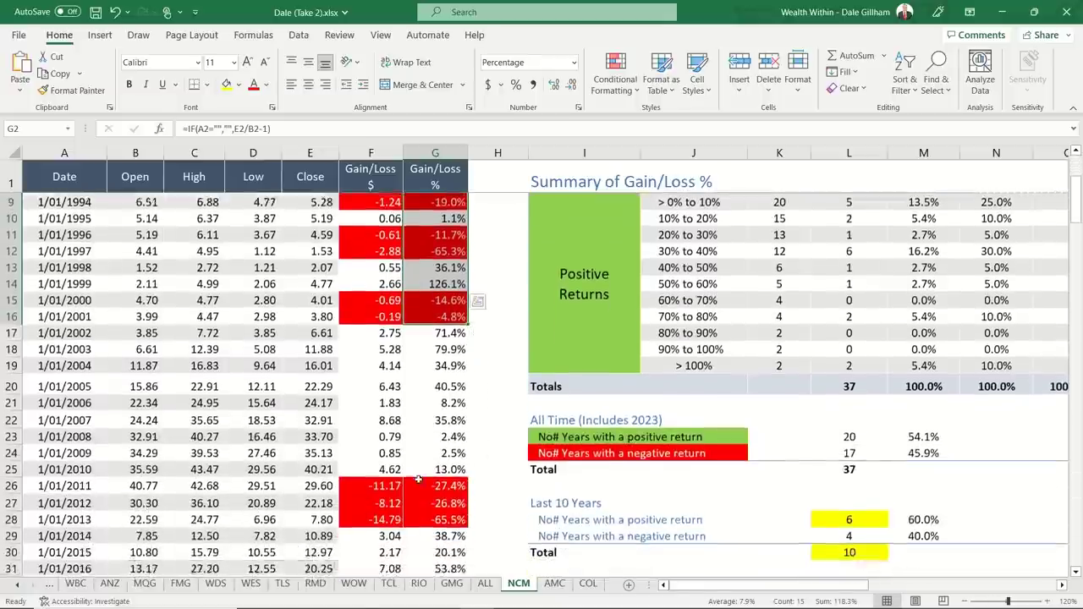
{"action": "scroll", "coordinate": [450, 415], "scroll_direction": "down", "scroll_amount": 2}
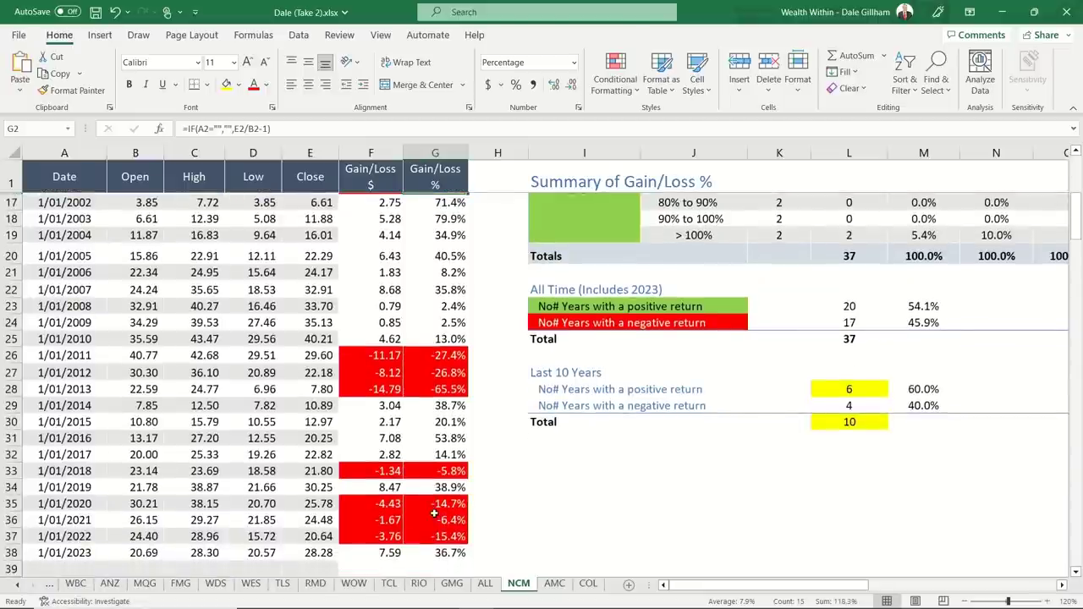
{"action": "left_click", "coordinate": [460, 548]}
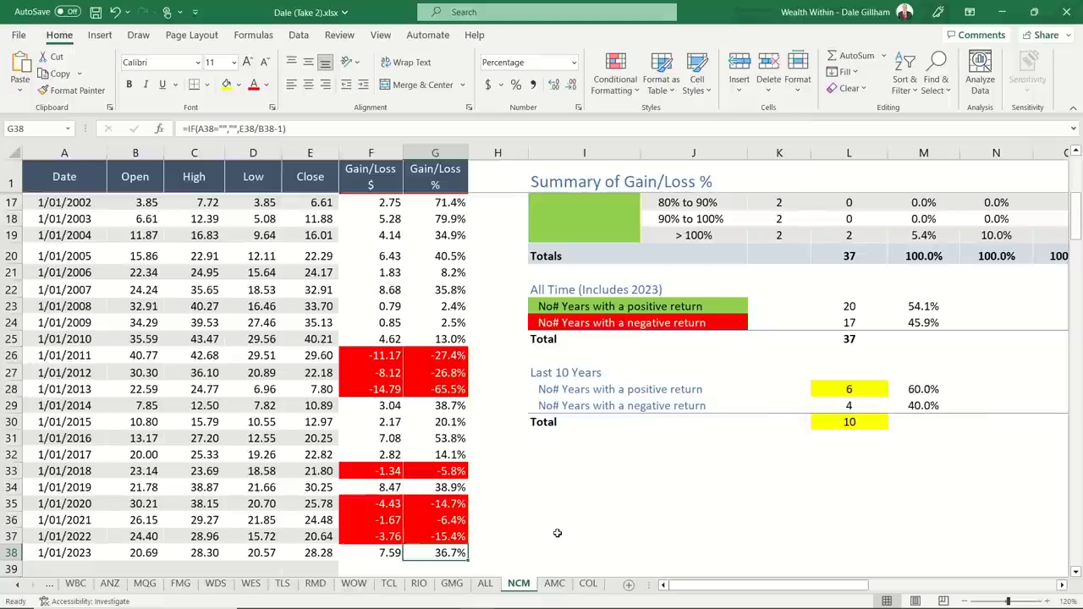
- Check NCM's all-time positive- and negative-year percentages, its last-10-years positive percentage, and its annual return frequency chart
{"action": "left_click", "coordinate": [915, 306]}
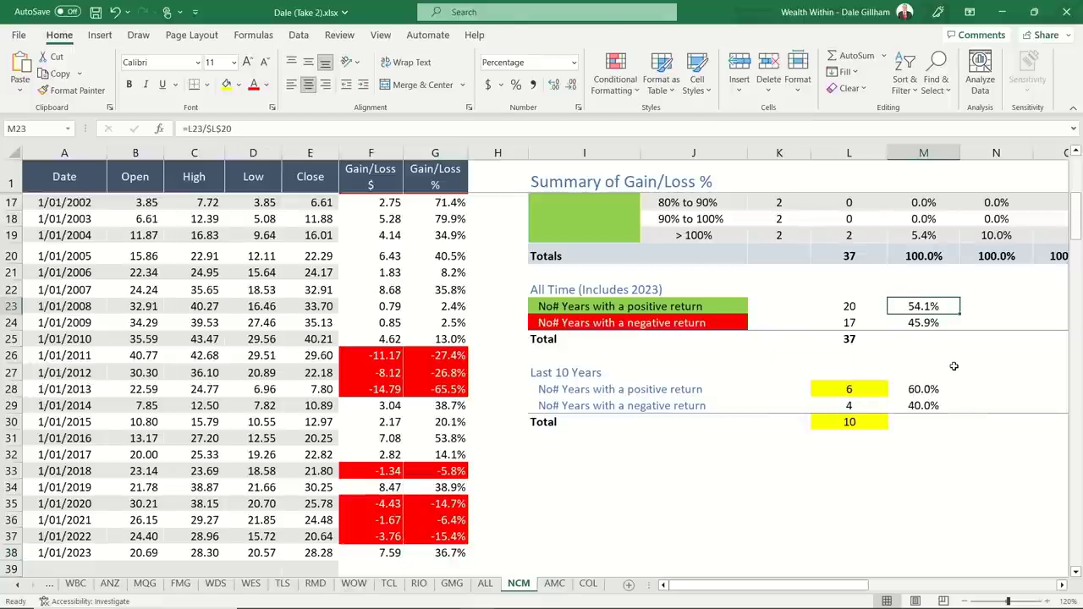
{"action": "left_click", "coordinate": [927, 332]}
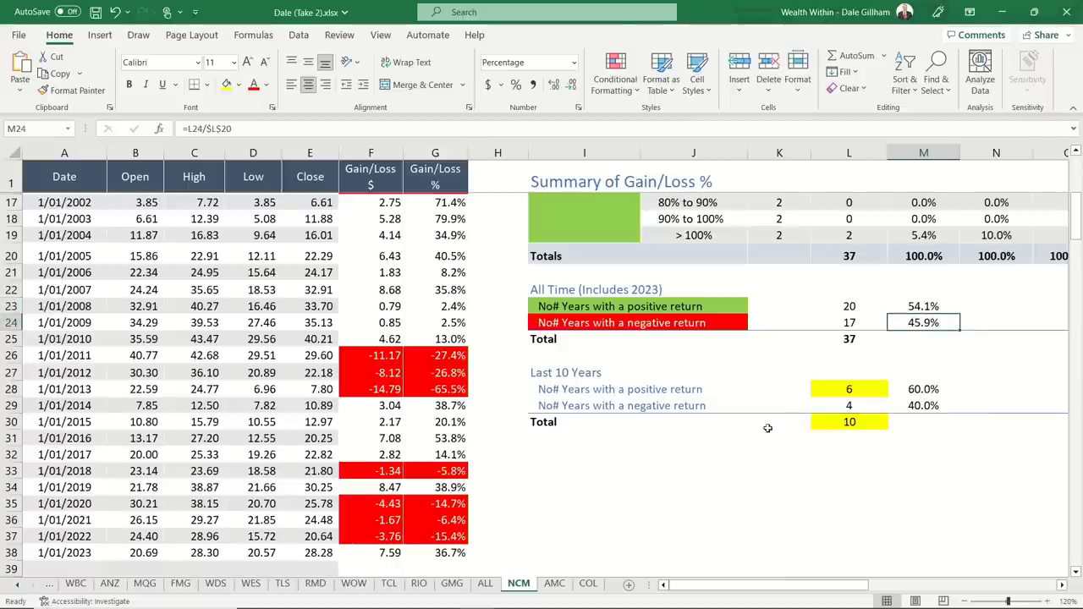
{"action": "left_click", "coordinate": [907, 390]}
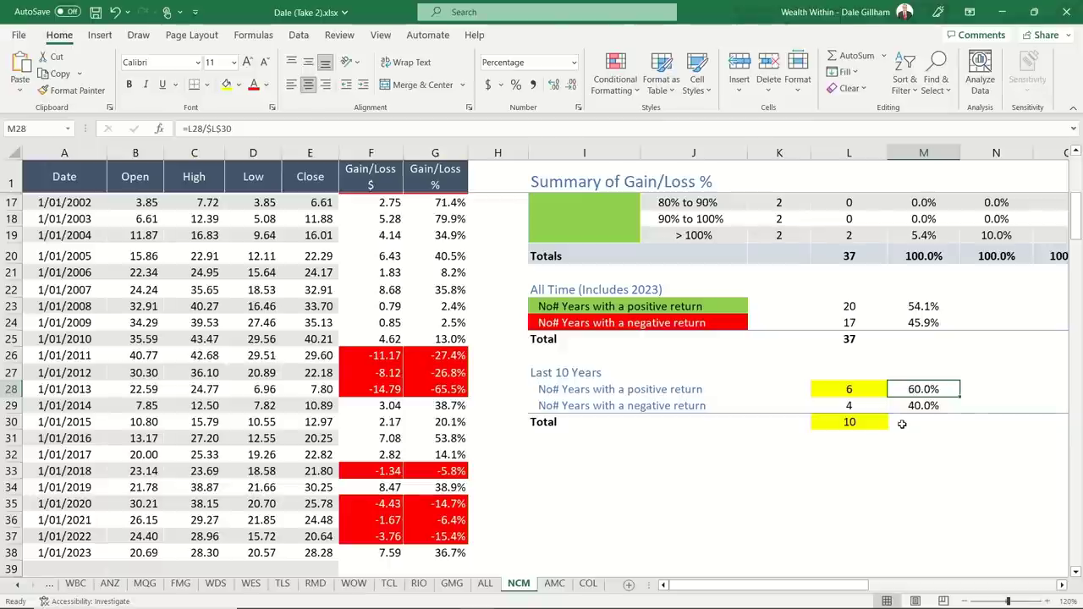
{"action": "left_click_drag", "start_coordinate": [804, 585], "coordinate": [960, 590]}
{"action": "scroll", "coordinate": [963, 569], "scroll_direction": "up", "scroll_amount": 4}
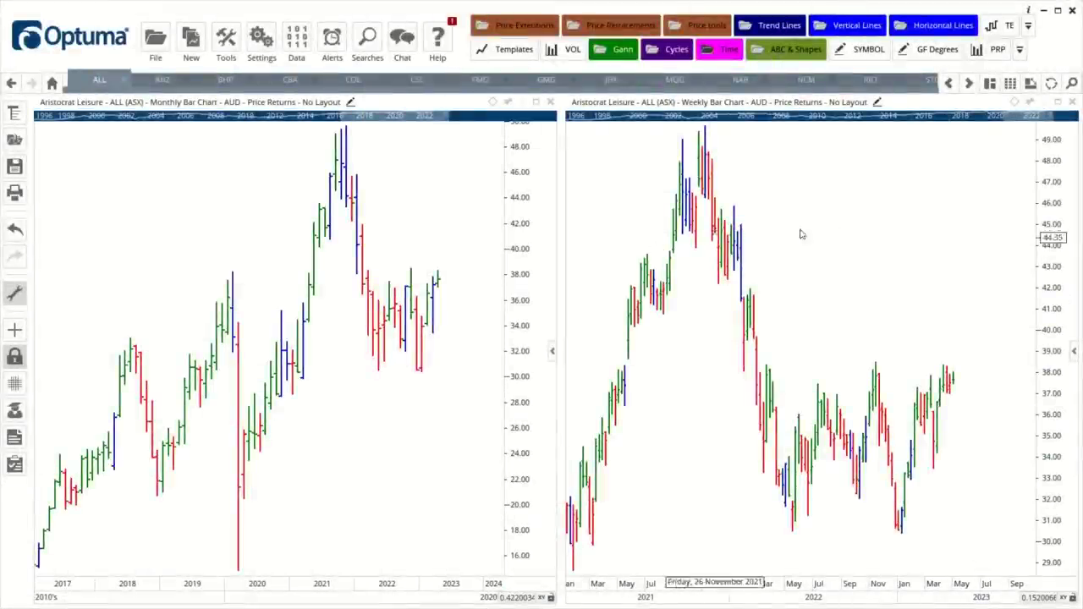
- In Optuma, open the NCM chart, maximise its monthly view and extend it back to about 1993
{"action": "left_click", "coordinate": [806, 79]}
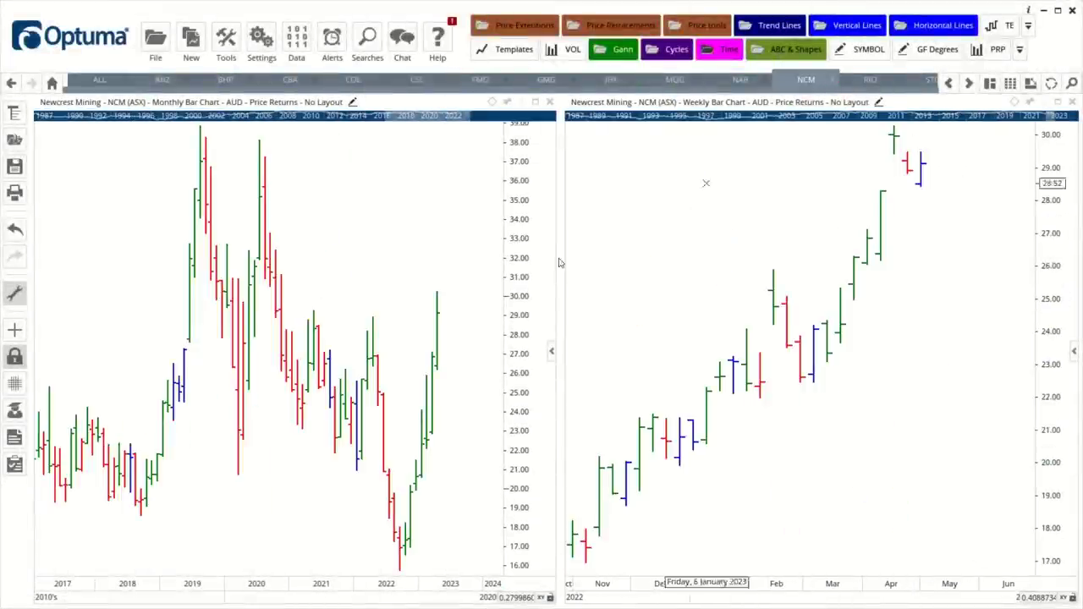
{"action": "left_click", "coordinate": [535, 102]}
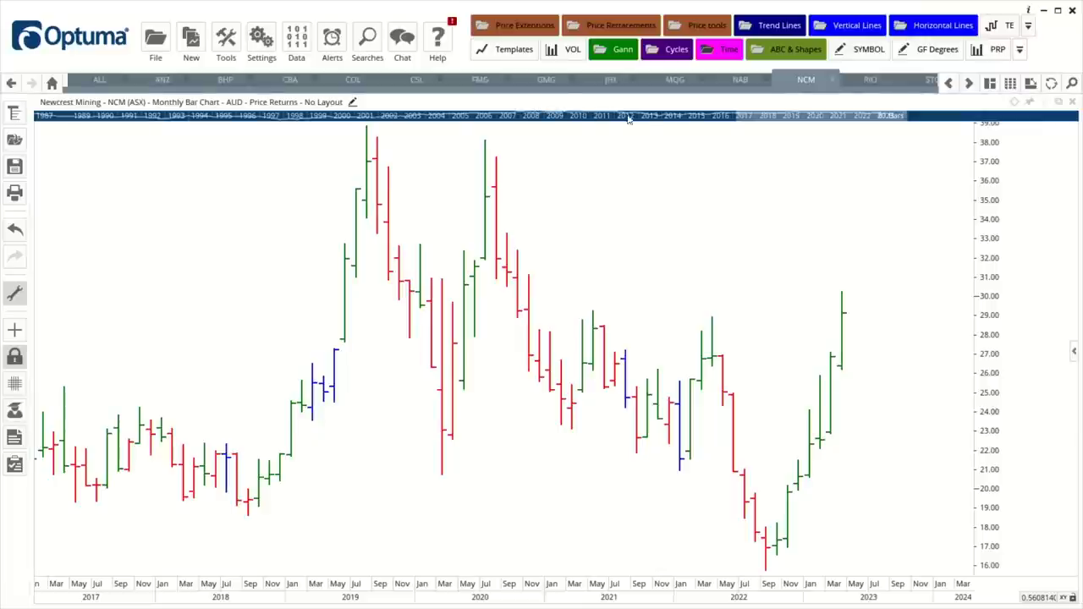
{"action": "left_click_drag", "start_coordinate": [741, 119], "coordinate": [182, 118]}
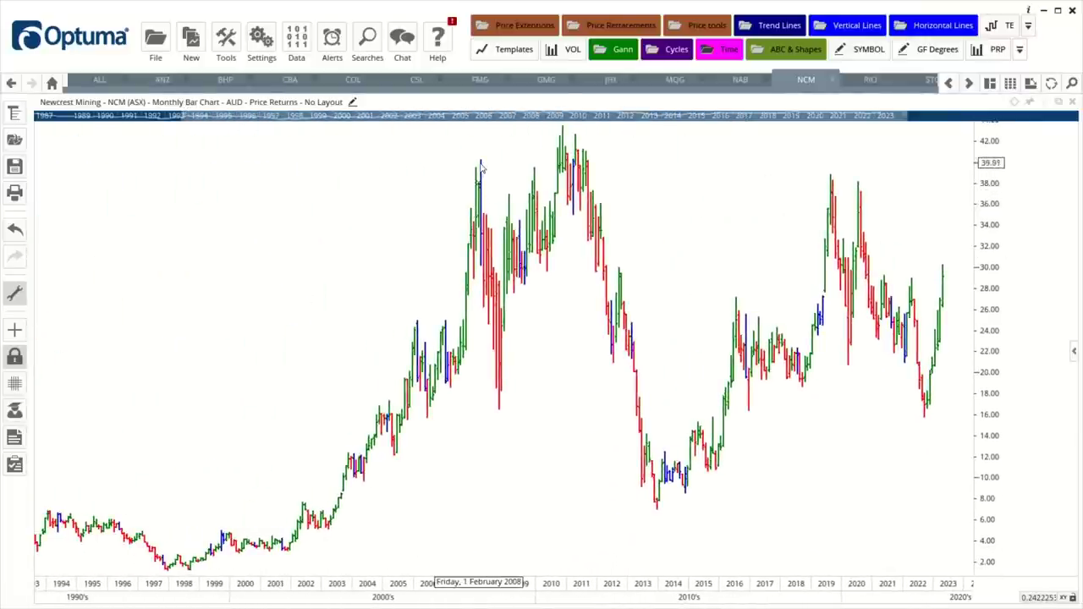
- Measure NCM's percentage fall from its late-2010 peak to its late-2013 low on the monthly chart
{"action": "mouse_move", "coordinate": [481, 163]}
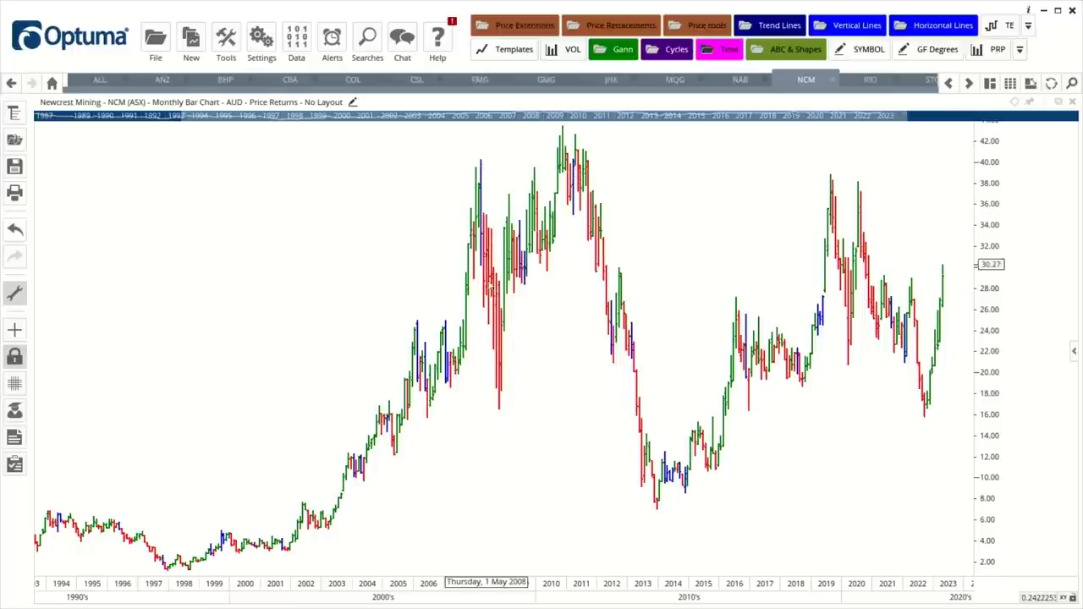
{"action": "mouse_move", "coordinate": [572, 168]}
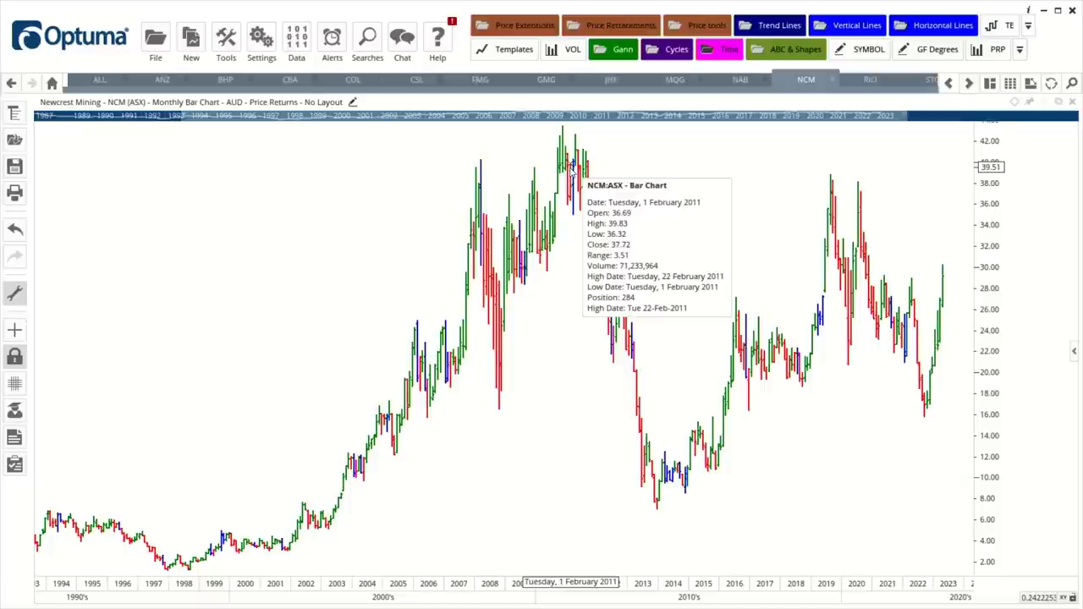
{"action": "mouse_move", "coordinate": [655, 139]}
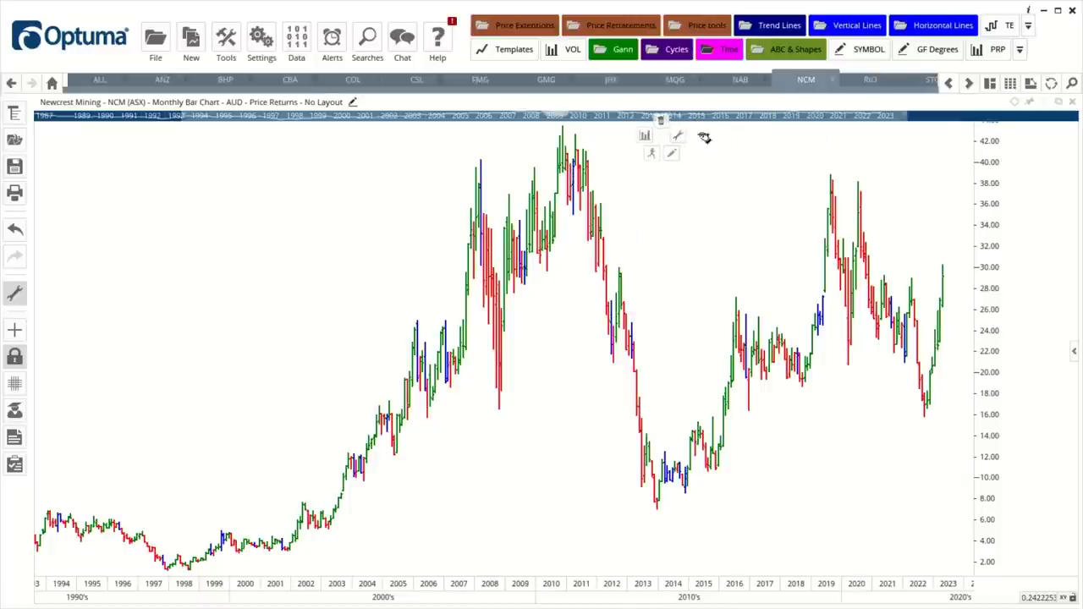
{"action": "left_click_drag", "start_coordinate": [566, 128], "coordinate": [665, 518]}
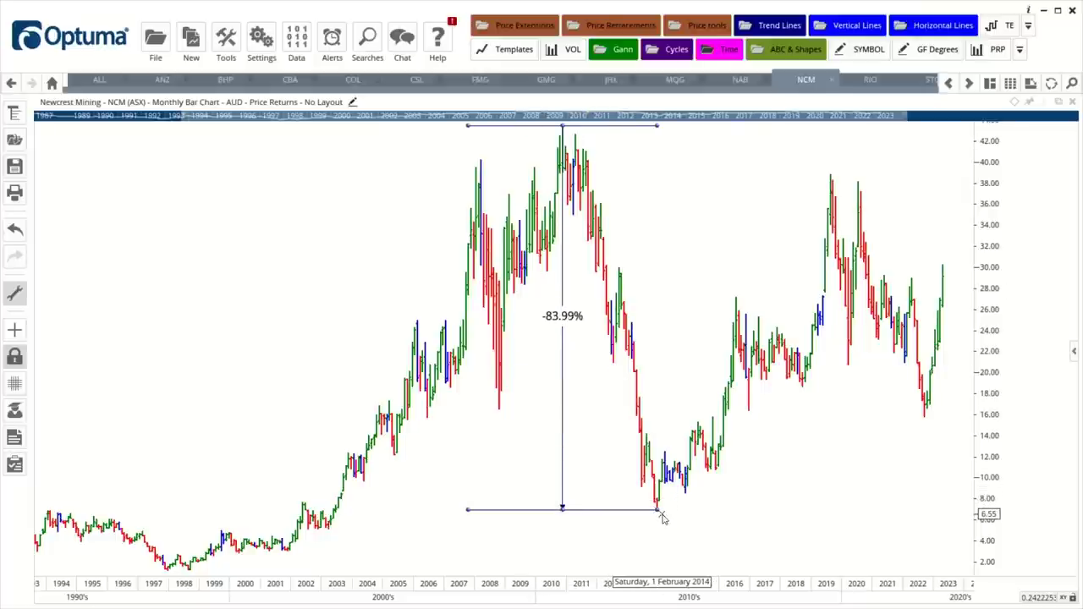
- Measure NCM's rise from its 2022 low to its 2023 high with the Price Range Percentage tool
{"action": "mouse_move", "coordinate": [729, 355]}
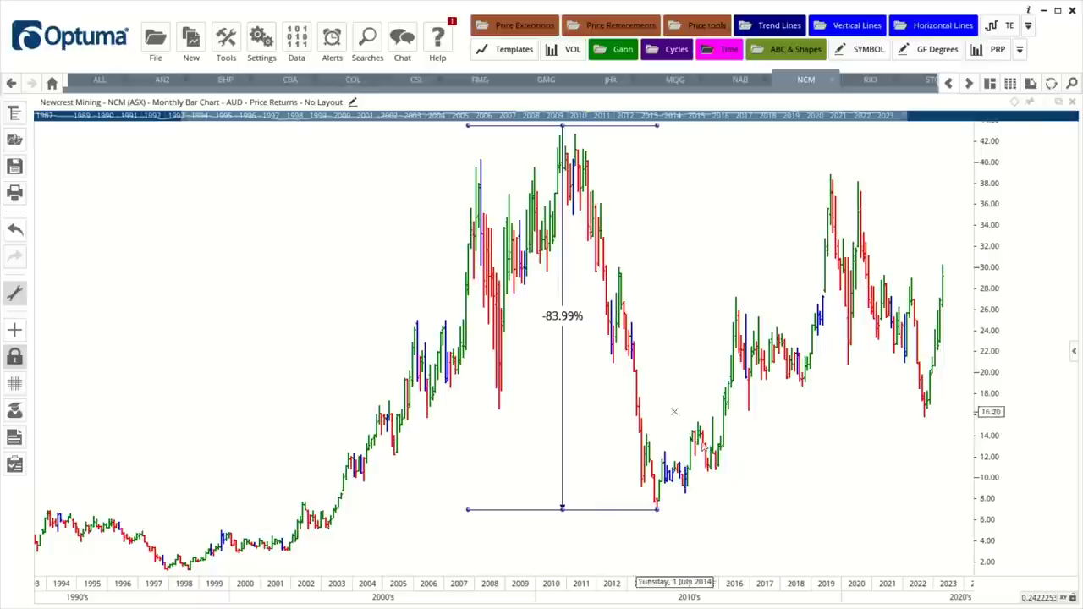
{"action": "scroll", "coordinate": [710, 463], "scroll_direction": "up", "scroll_amount": 2}
{"action": "scroll", "coordinate": [711, 464], "scroll_direction": "up", "scroll_amount": 2}
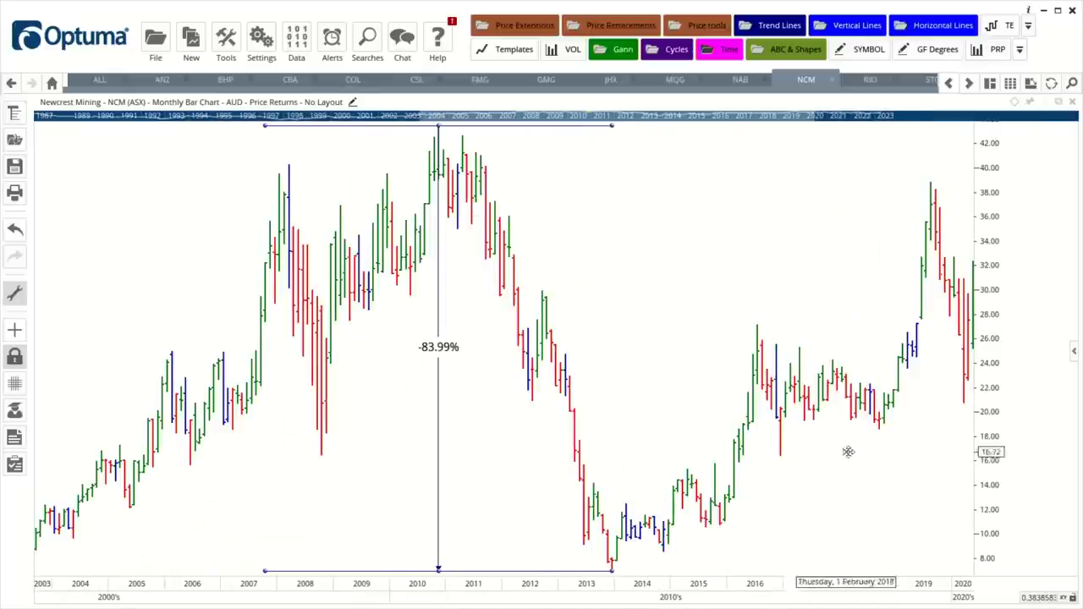
{"action": "scroll", "coordinate": [626, 491], "scroll_direction": "up", "scroll_amount": 2}
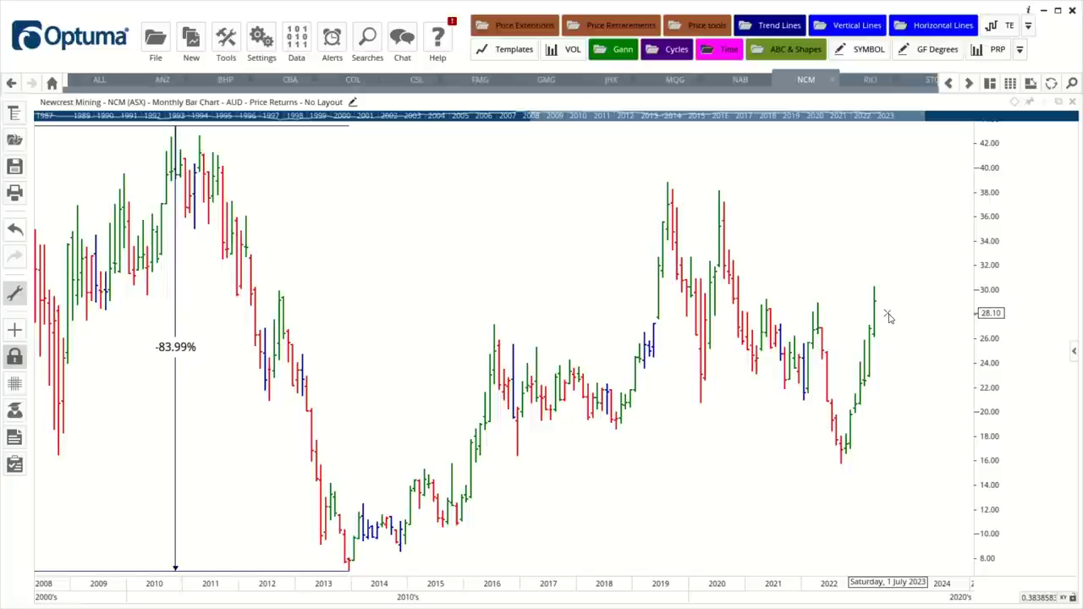
{"action": "right_click", "coordinate": [878, 455]}
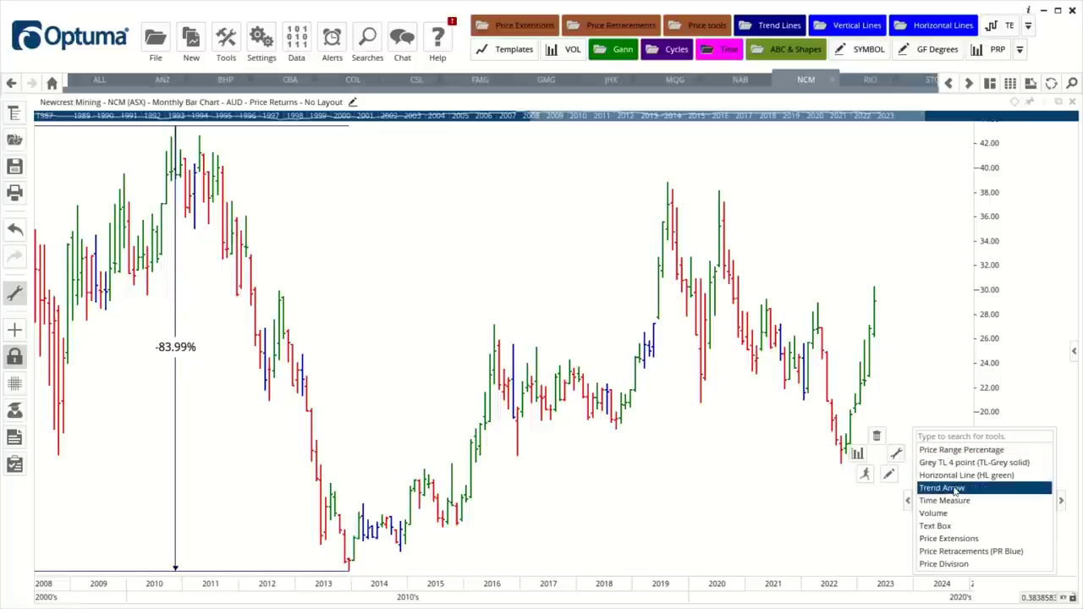
{"action": "left_click", "coordinate": [962, 449]}
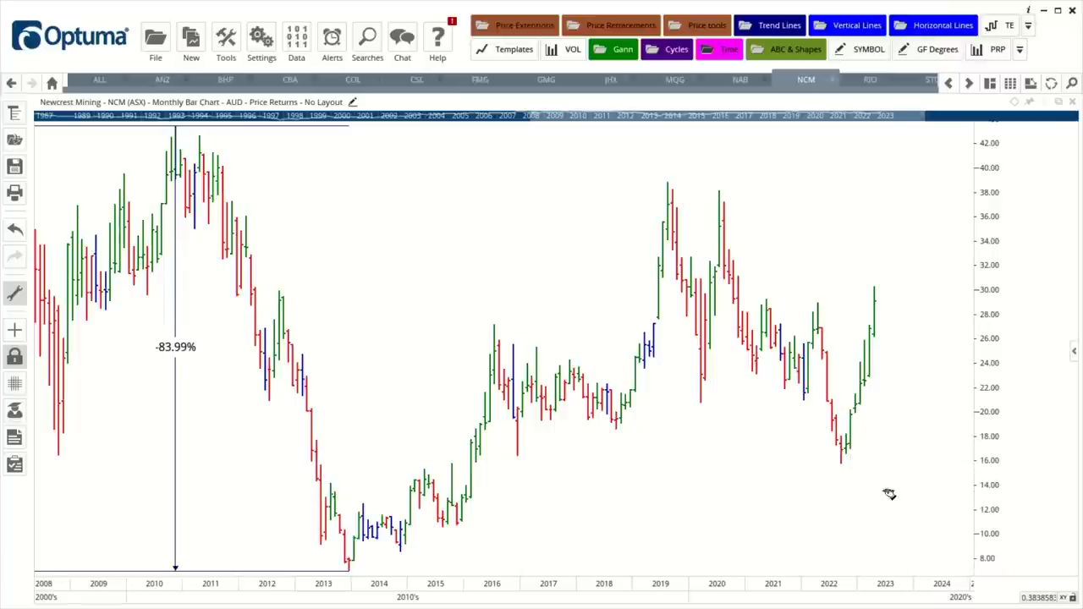
{"action": "mouse_move", "coordinate": [841, 464]}
{"action": "left_mouse_down"}
{"action": "mouse_move", "coordinate": [844, 364]}
{"action": "mouse_move", "coordinate": [880, 288]}
{"action": "left_mouse_up"}
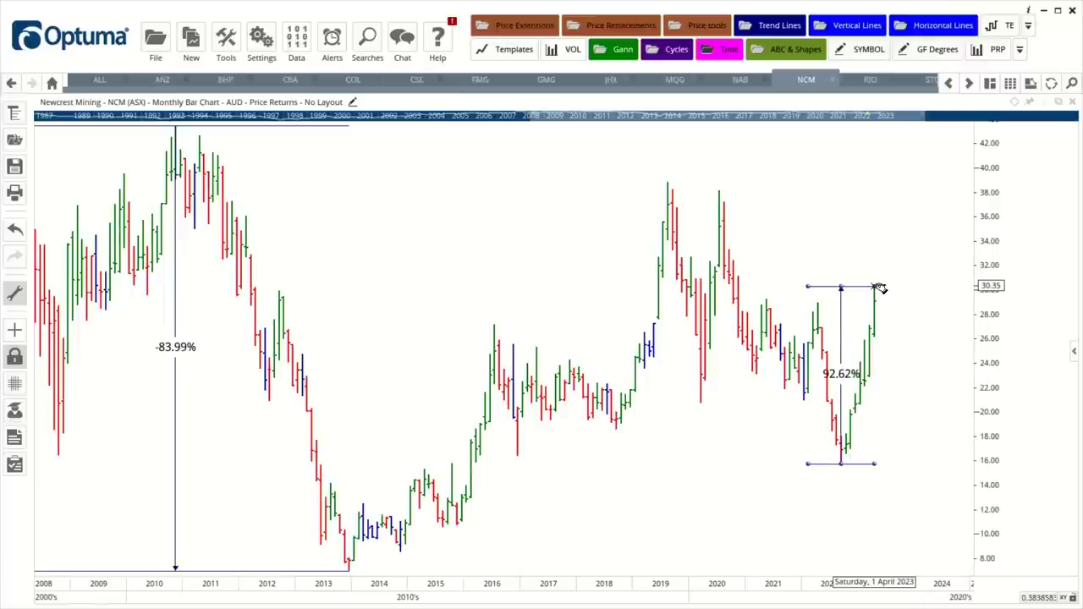
- Switch to the Excel workbook, open the AMC sheet and enlarge it to 120%
{"action": "scroll", "coordinate": [872, 402], "scroll_direction": "up", "scroll_amount": 5}
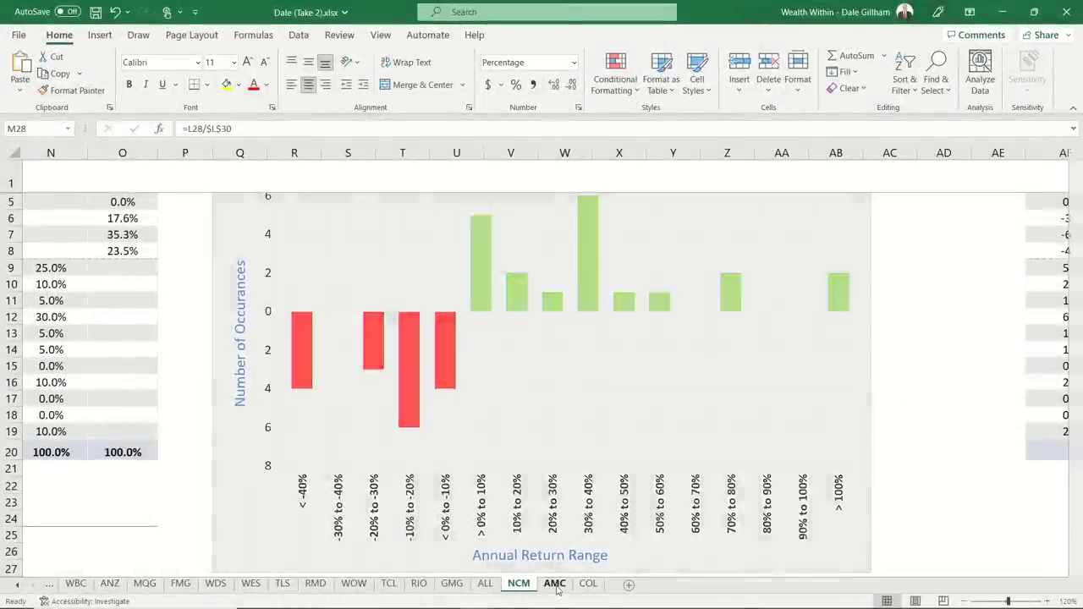
{"action": "left_click", "coordinate": [555, 584]}
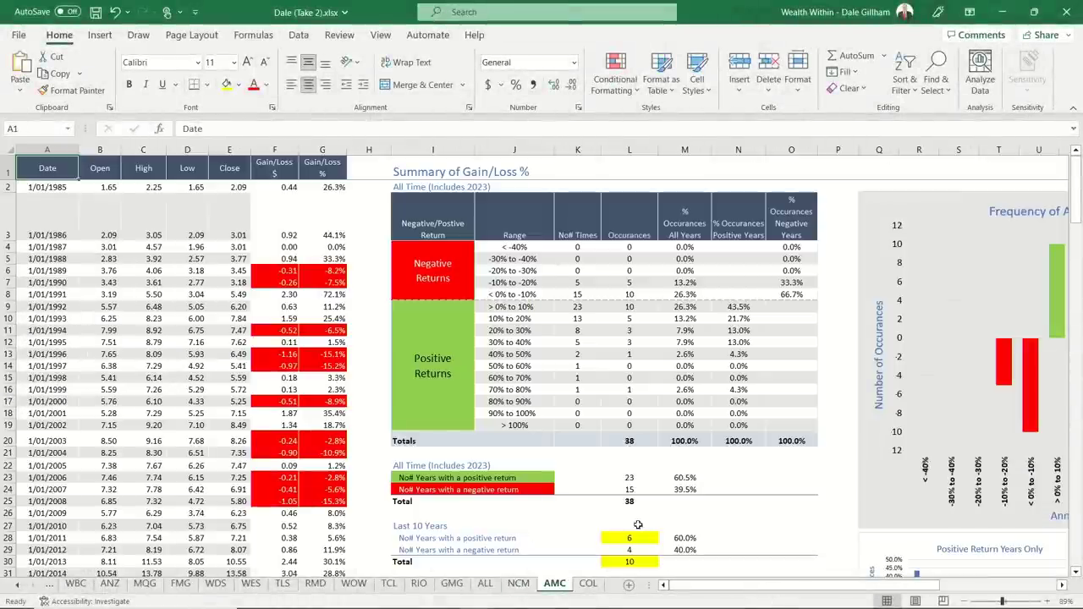
{"action": "left_click", "coordinate": [1047, 602]}
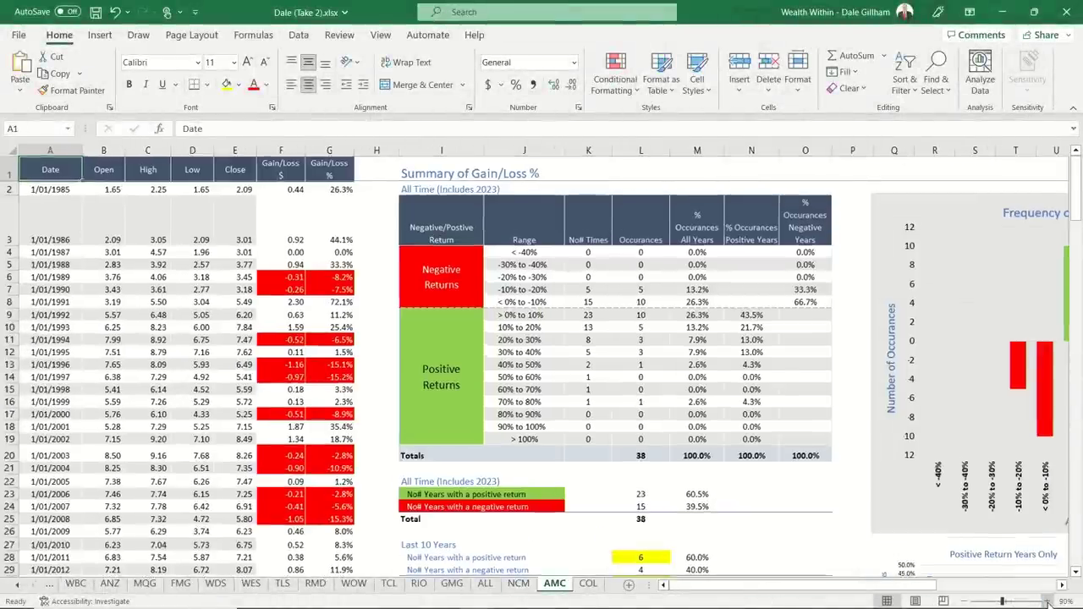
{"action": "left_click", "coordinate": [1048, 601]}
{"action": "left_click", "coordinate": [1048, 602]}
{"action": "left_click", "coordinate": [1047, 602]}
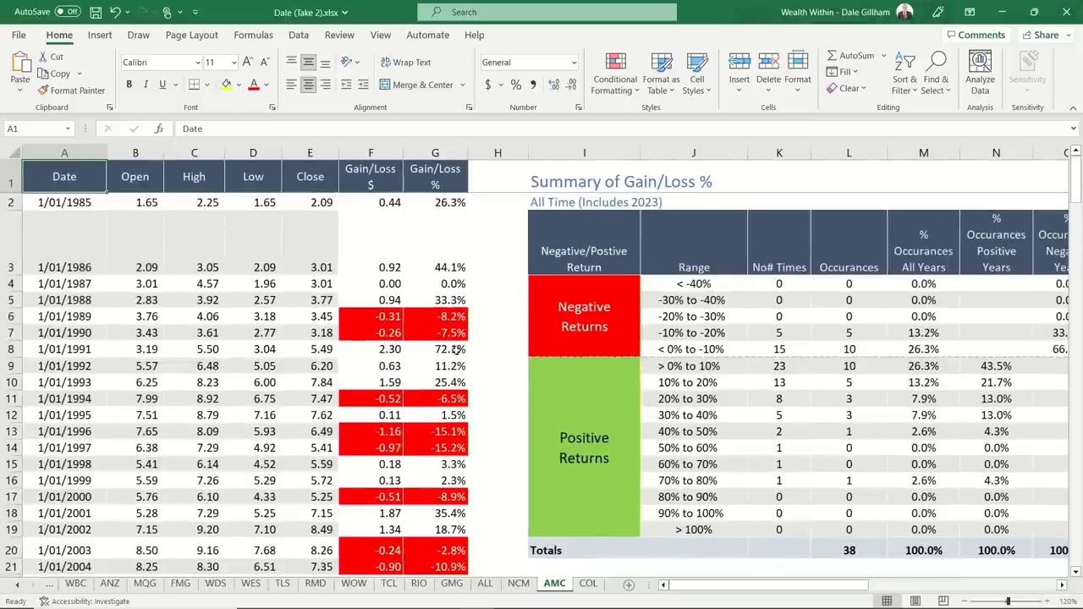
- Examine AMC's yearly gain/loss percentages through 2023 and check its all-time positive- and negative-year percentages
{"action": "scroll", "coordinate": [399, 336], "scroll_direction": "down", "scroll_amount": 1}
{"action": "scroll", "coordinate": [400, 336], "scroll_direction": "down", "scroll_amount": 5}
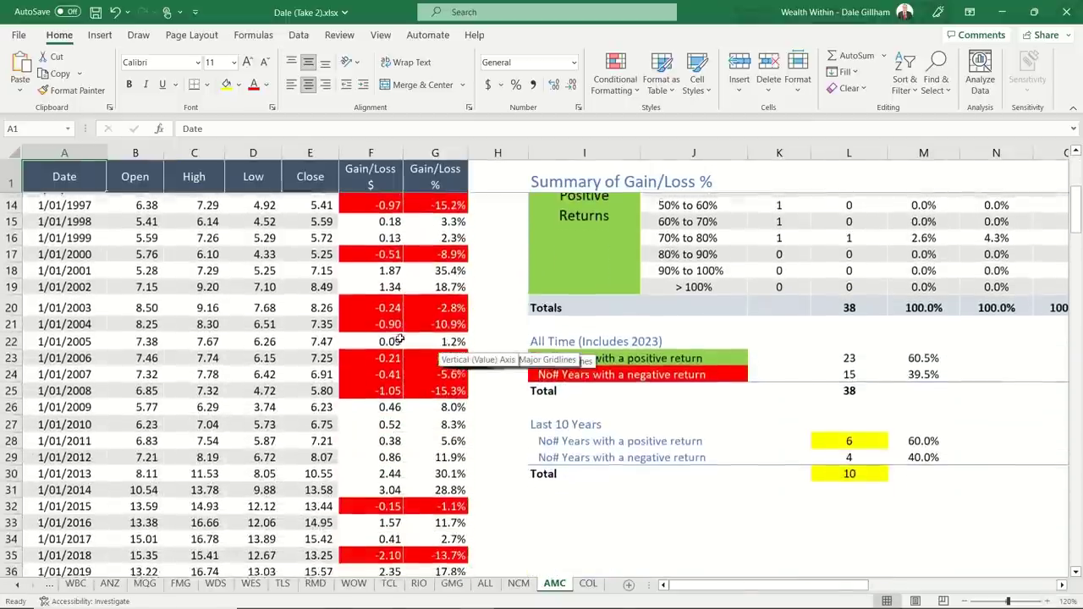
{"action": "scroll", "coordinate": [400, 338], "scroll_direction": "down", "scroll_amount": 1}
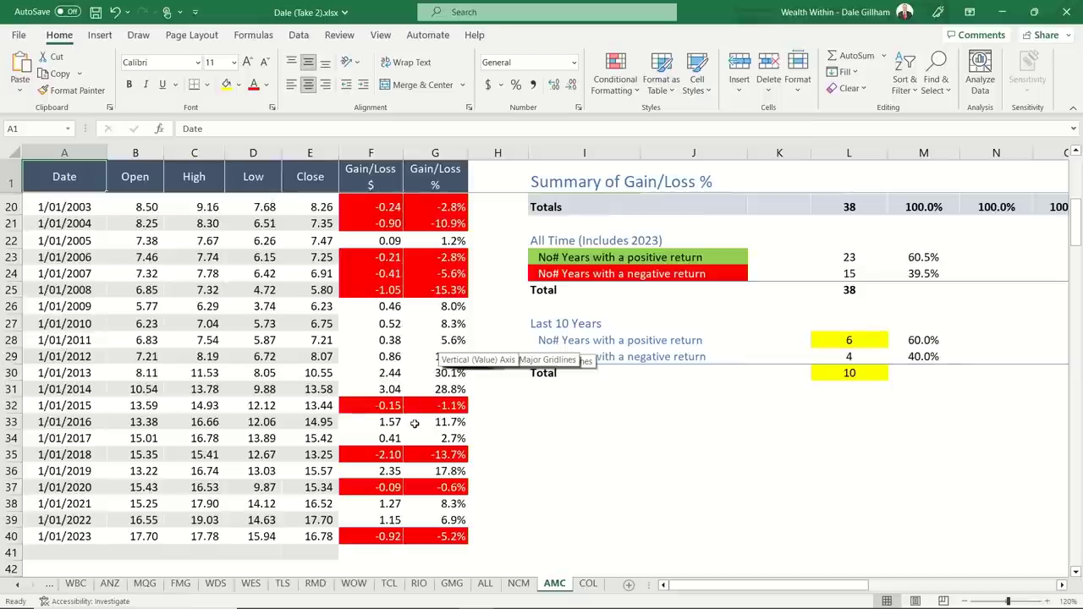
{"action": "scroll", "coordinate": [416, 454], "scroll_direction": "up", "scroll_amount": 3}
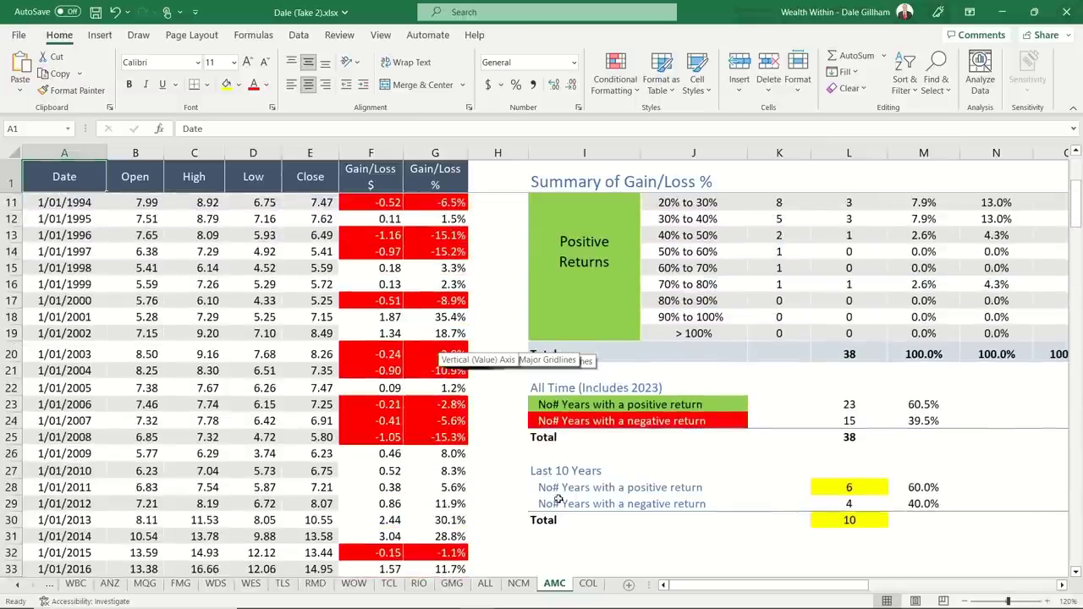
{"action": "left_click", "coordinate": [914, 407]}
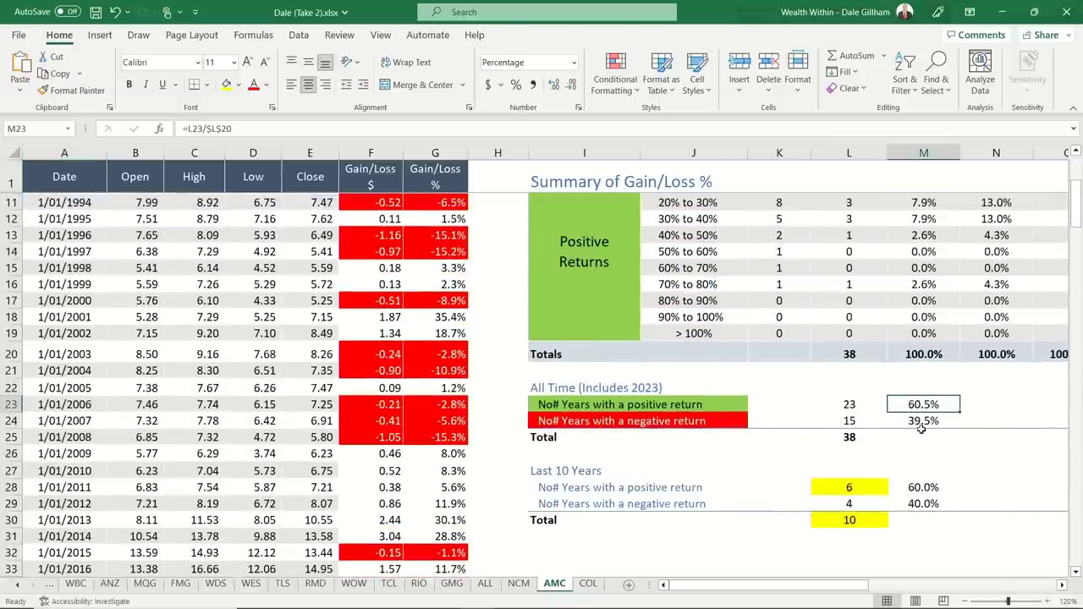
{"action": "left_click", "coordinate": [920, 427]}
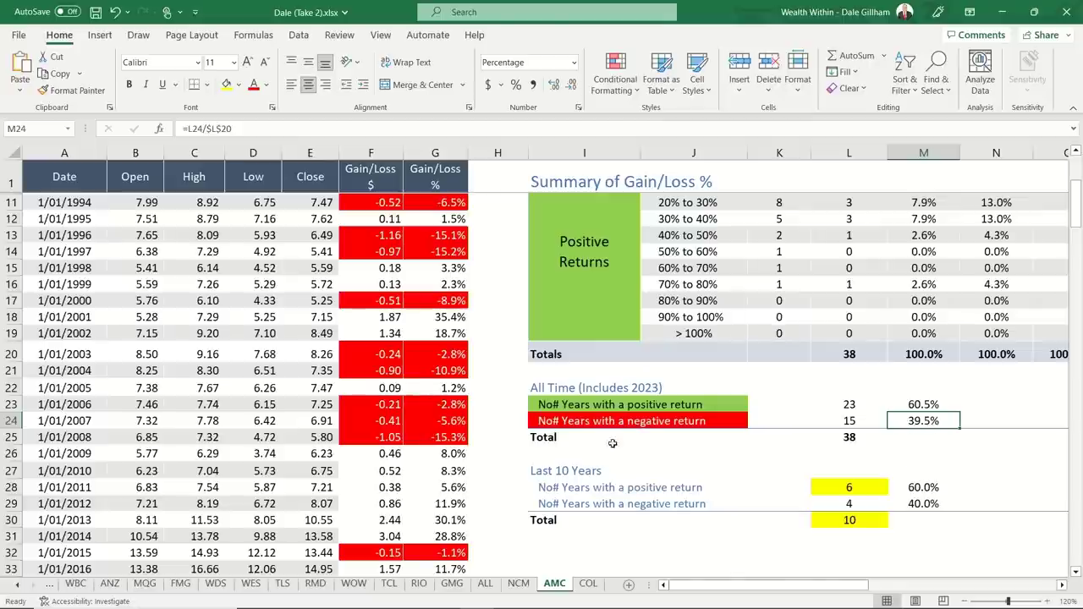
- Review AMC's yearly gains and losses through 2023, then examine its return-range percentages and frequency chart
{"action": "scroll", "coordinate": [402, 501], "scroll_direction": "up", "scroll_amount": 2}
{"action": "scroll", "coordinate": [401, 501], "scroll_direction": "down", "scroll_amount": 4}
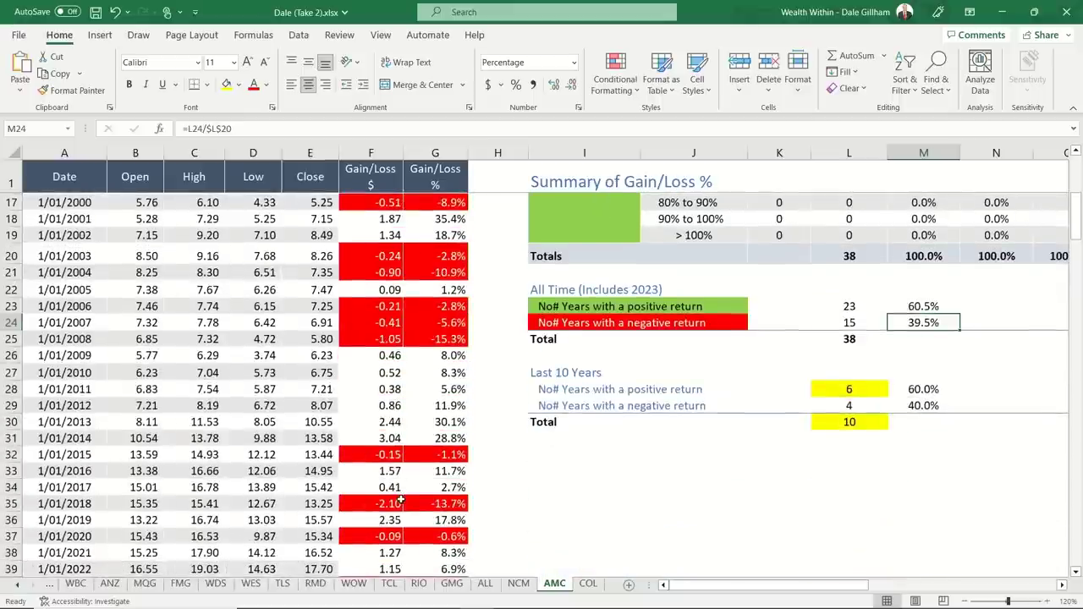
{"action": "scroll", "coordinate": [401, 501], "scroll_direction": "down", "scroll_amount": 2}
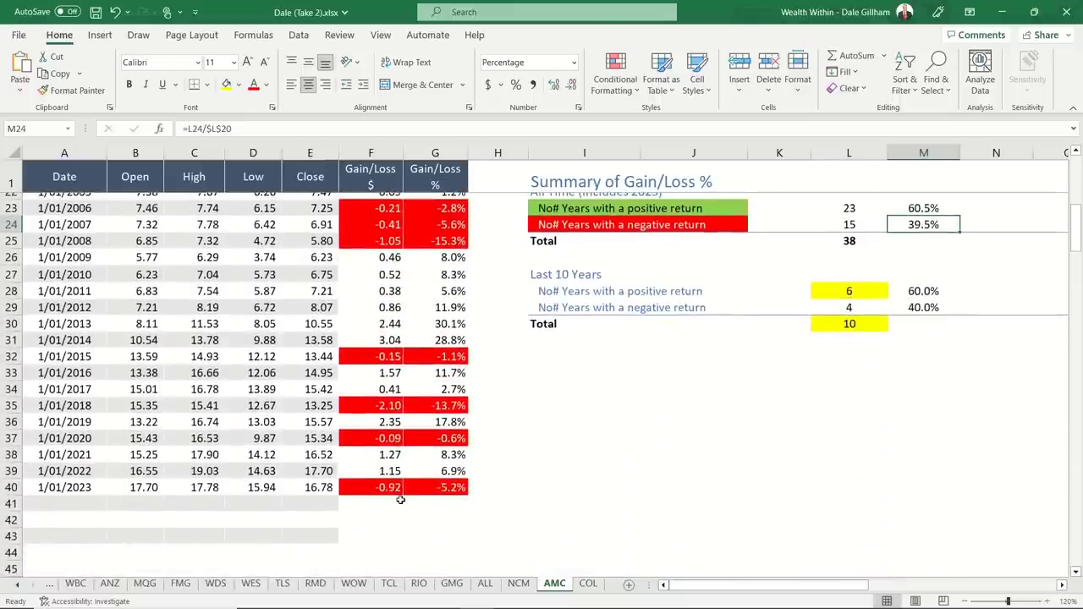
{"action": "scroll", "coordinate": [401, 501], "scroll_direction": "up", "scroll_amount": 5}
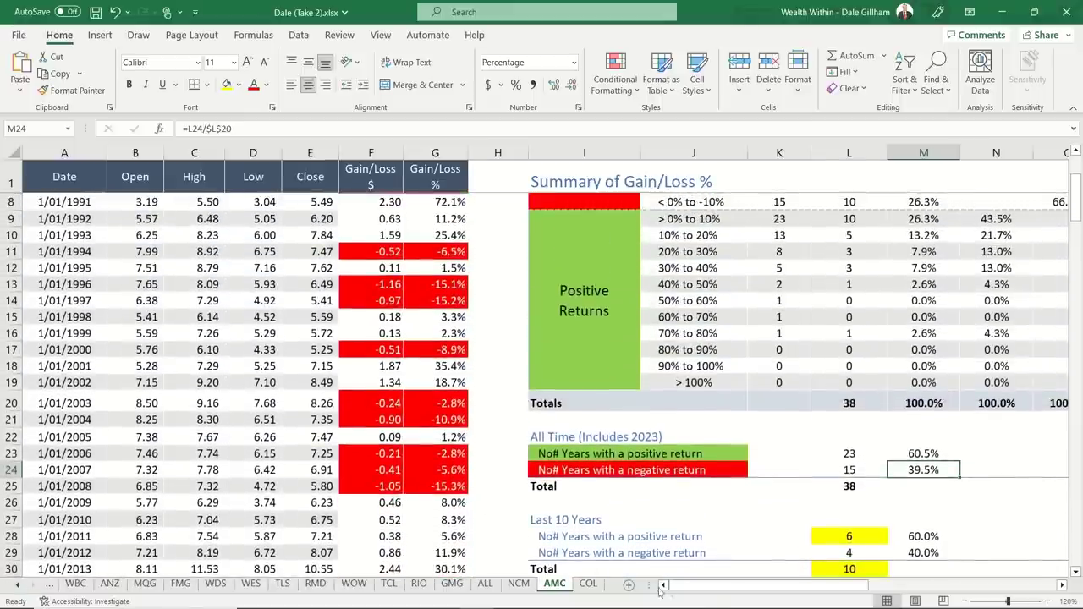
{"action": "left_click_drag", "start_coordinate": [719, 596], "coordinate": [867, 596]}
{"action": "scroll", "coordinate": [665, 463], "scroll_direction": "up", "scroll_amount": 2}
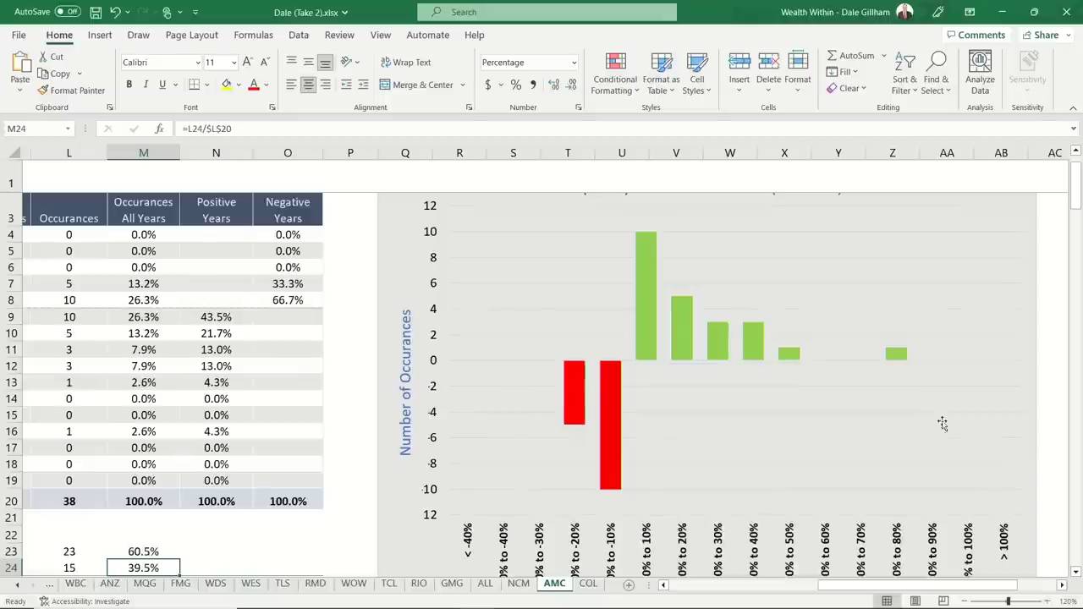
{"action": "mouse_move", "coordinate": [896, 358]}
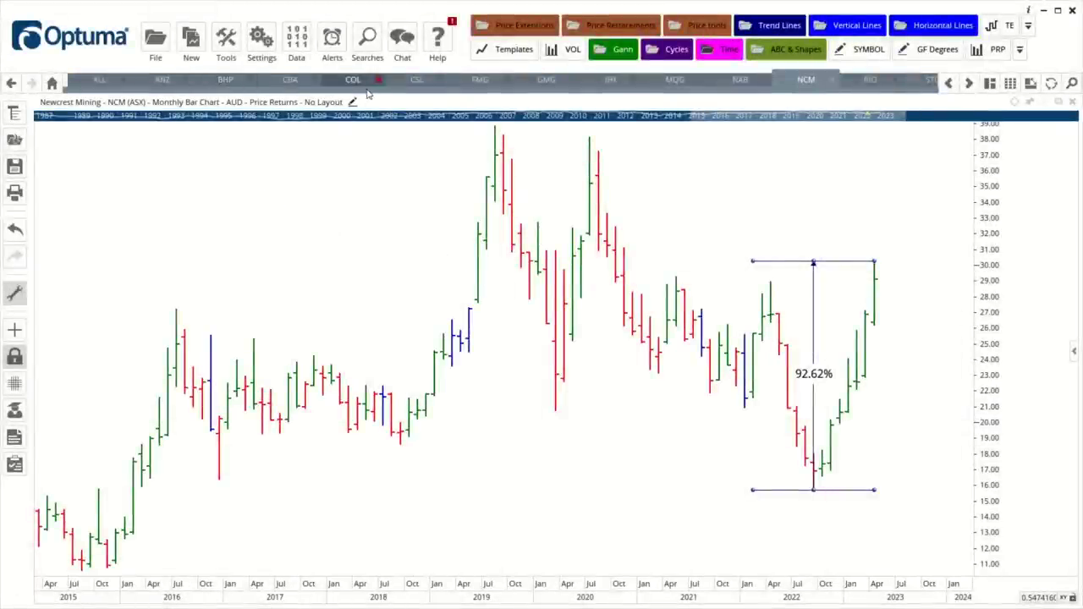
- Switch to Optuma, open the AMC charts and maximize the monthly bar chart
{"action": "left_click", "coordinate": [949, 85]}
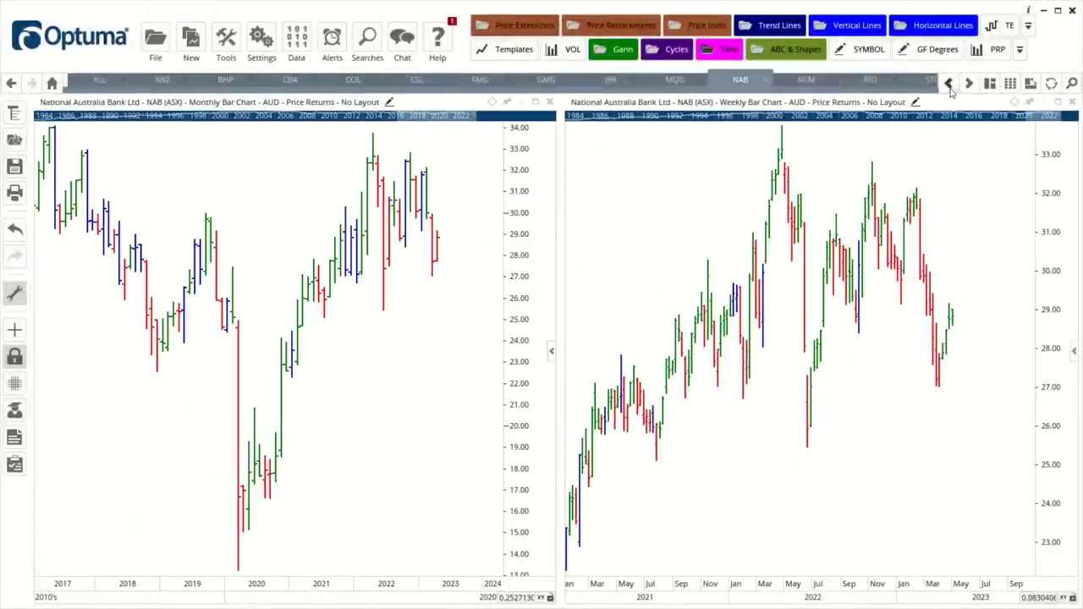
{"action": "left_click", "coordinate": [949, 84]}
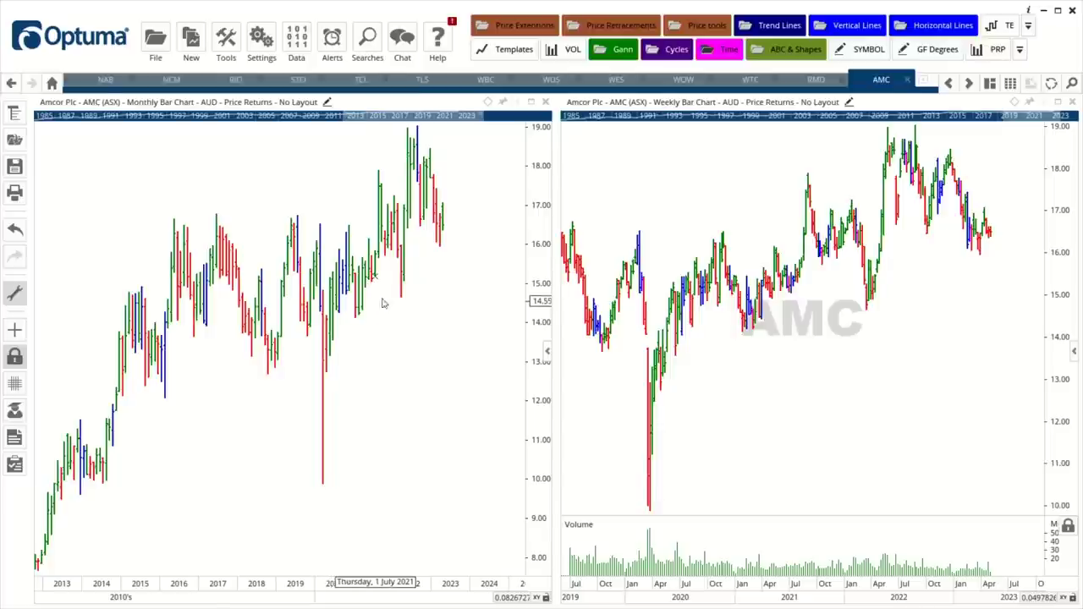
{"action": "left_click", "coordinate": [532, 101]}
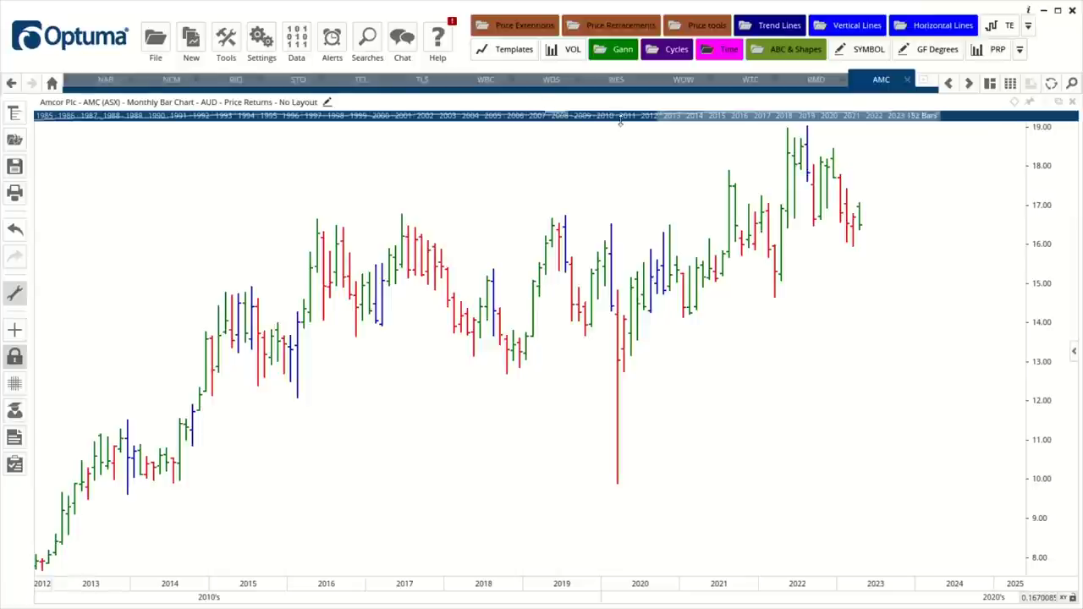
- Extend AMC's monthly chart back to 1985 and examine its long-term price movement, including the 2009 low
{"action": "left_click", "coordinate": [548, 116]}
{"action": "left_click_drag", "start_coordinate": [479, 117], "coordinate": [4, 89]}
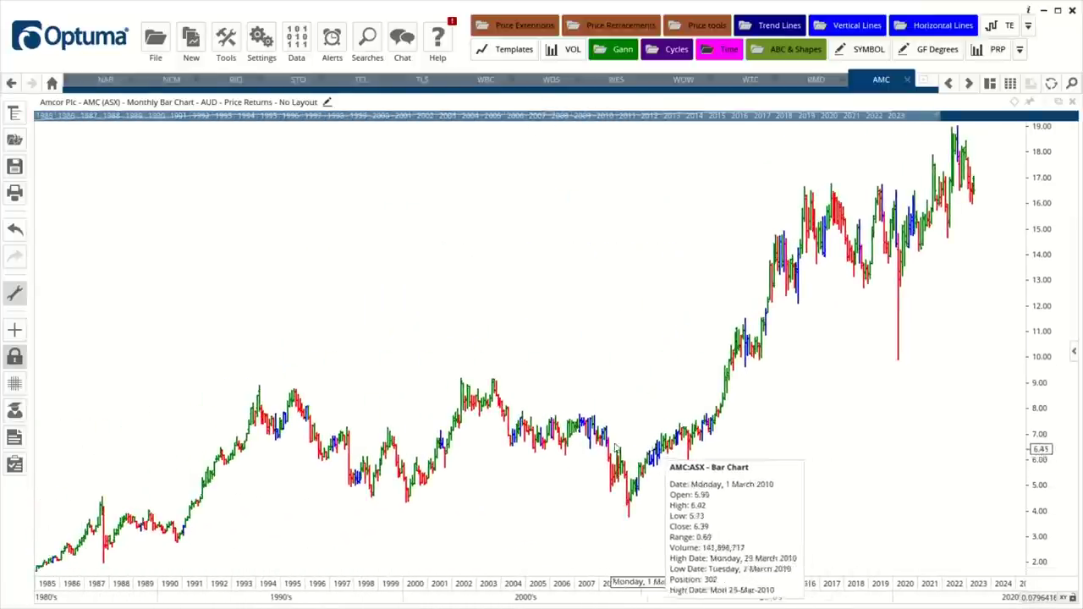
{"action": "mouse_move", "coordinate": [259, 396]}
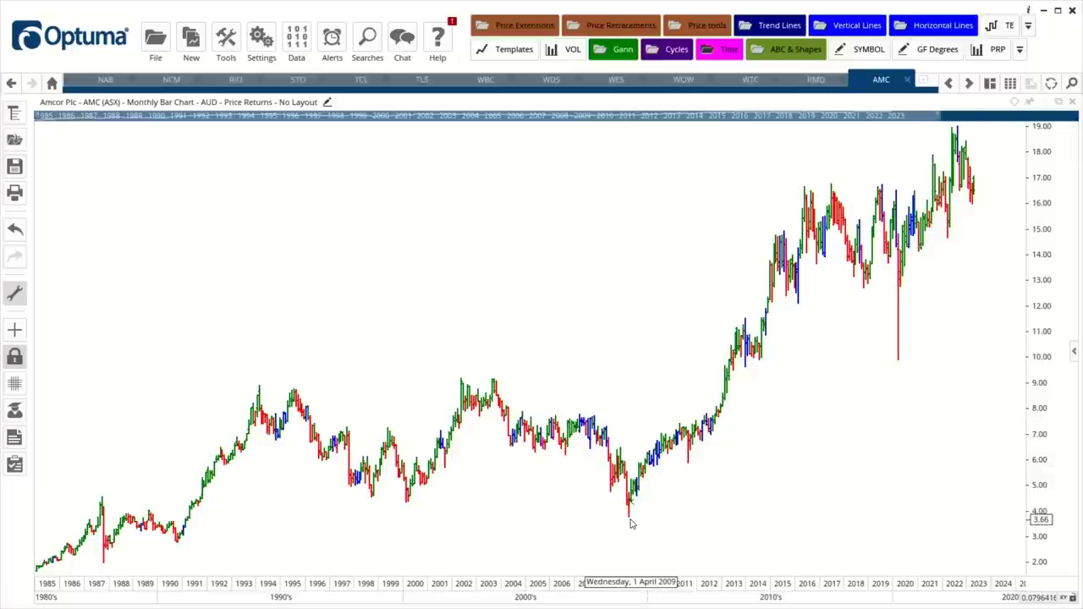
{"action": "mouse_move", "coordinate": [630, 521]}
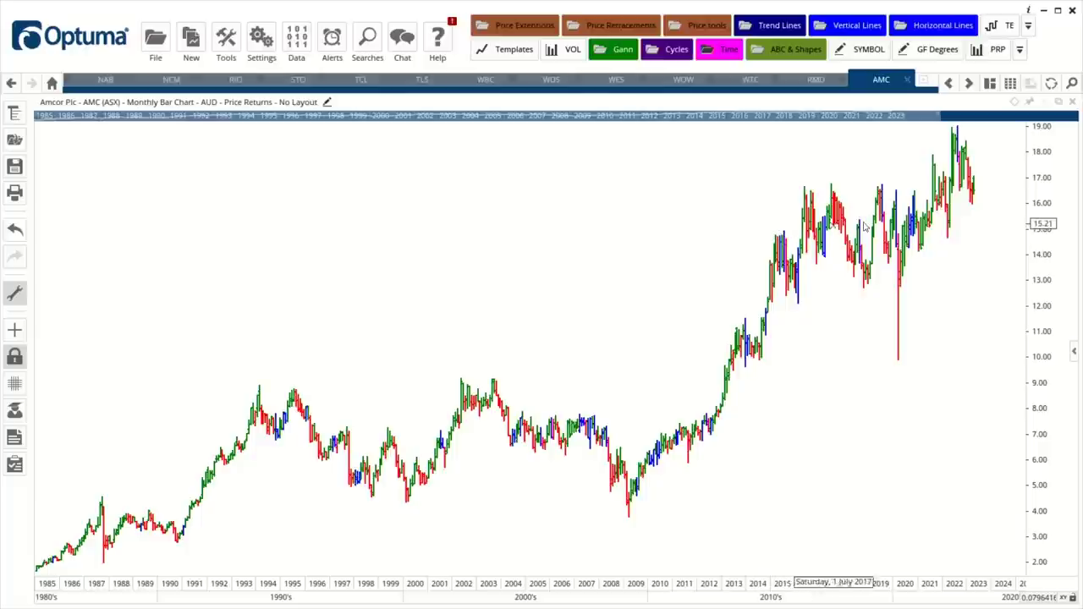
{"action": "mouse_move", "coordinate": [927, 225]}
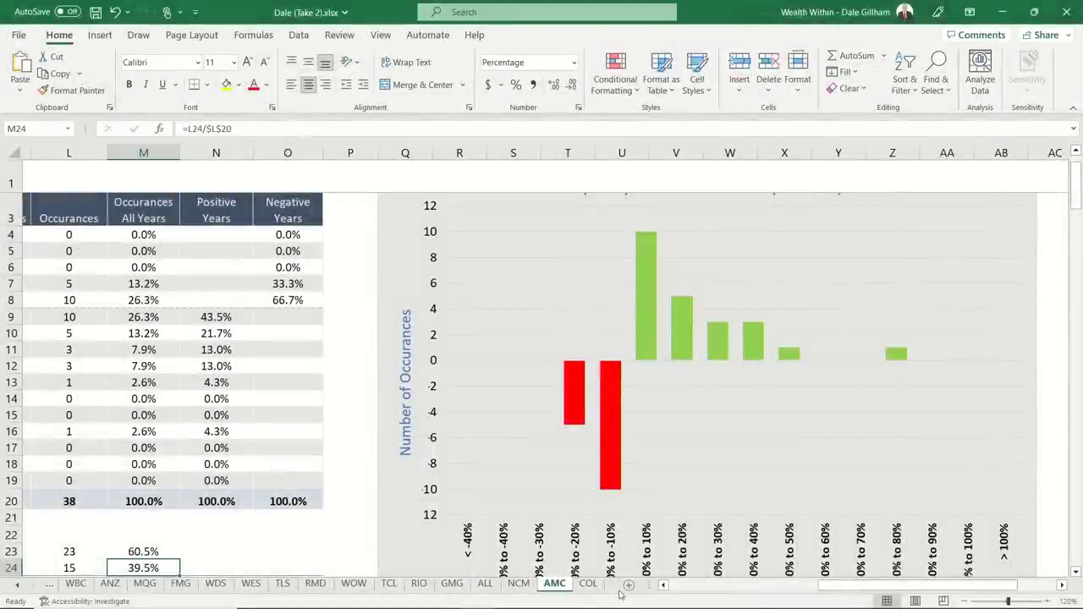
- Switch to the Excel workbook, open the COL sheet and enlarge it to 130%
{"action": "left_click", "coordinate": [589, 584]}
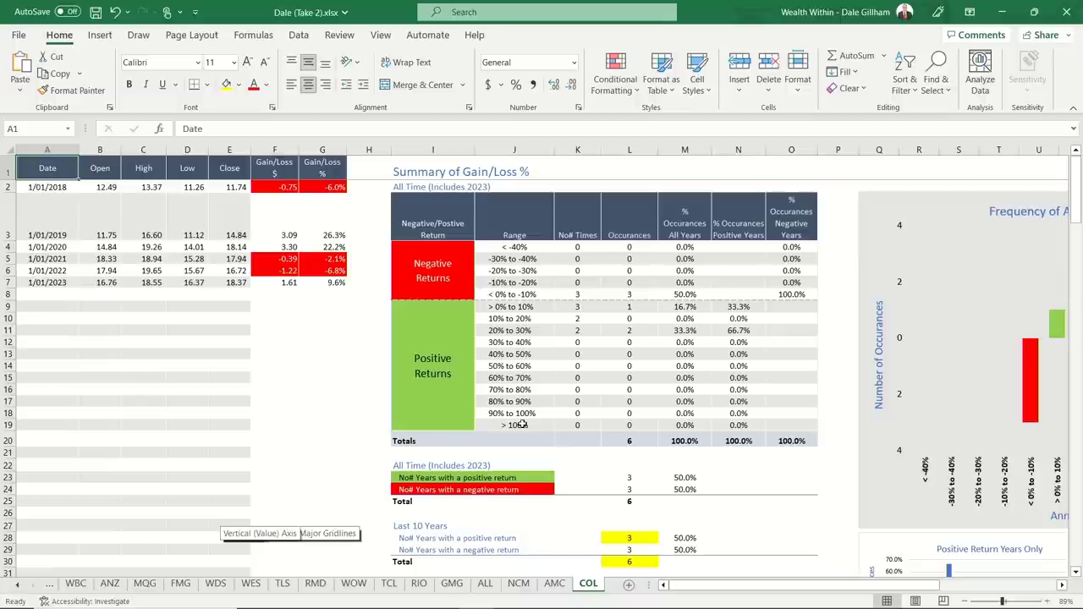
{"action": "left_click", "coordinate": [1048, 602]}
{"action": "left_click", "coordinate": [1048, 602]}
{"action": "left_click", "coordinate": [1047, 601]}
{"action": "left_click", "coordinate": [1048, 602]}
{"action": "left_click", "coordinate": [1048, 602]}
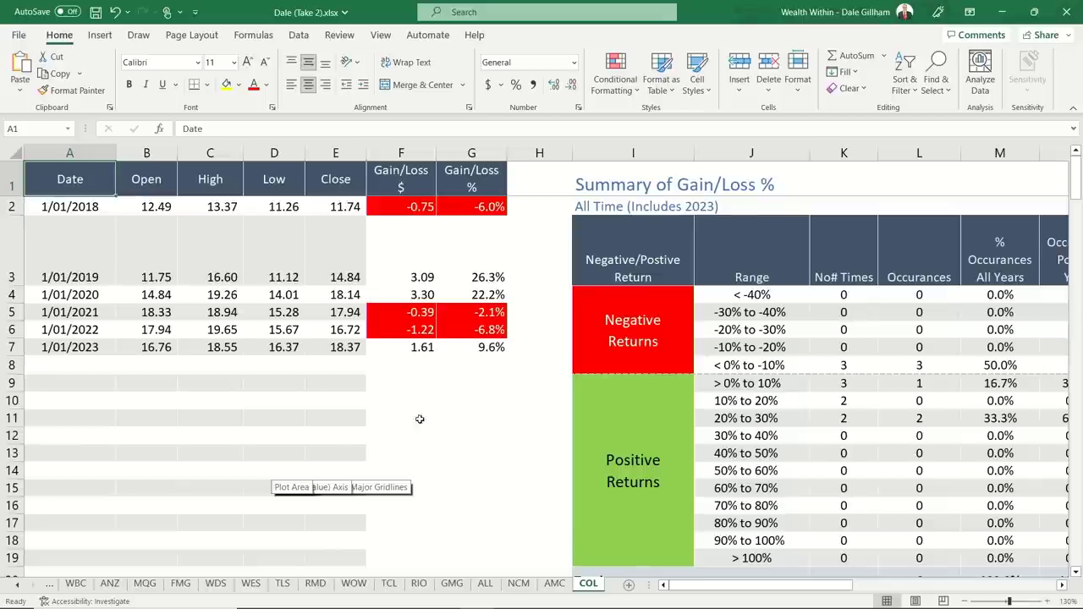
- Examine COL's all-time and last-10-years positive and negative return summary and its annual return frequency chart
{"action": "scroll", "coordinate": [728, 536], "scroll_direction": "down", "scroll_amount": 3}
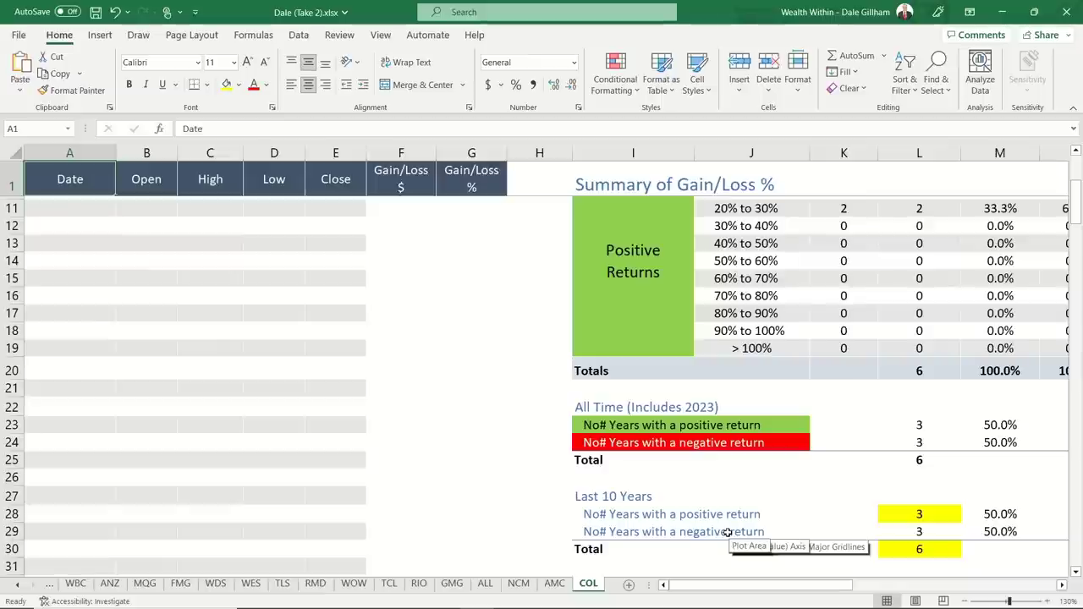
{"action": "left_click_drag", "start_coordinate": [770, 588], "coordinate": [915, 588]}
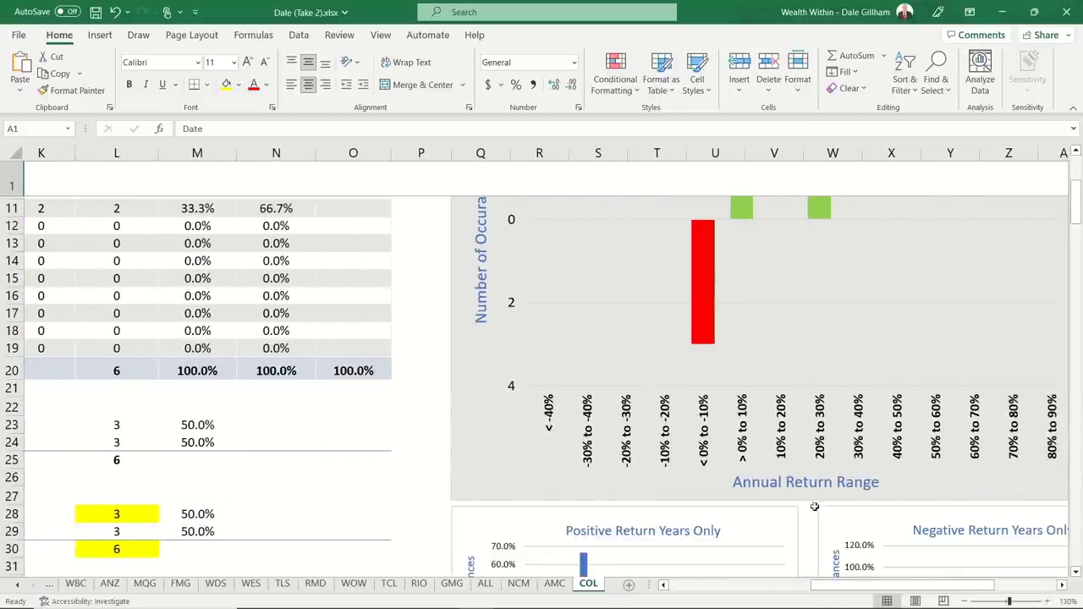
{"action": "scroll", "coordinate": [812, 506], "scroll_direction": "up", "scroll_amount": 3}
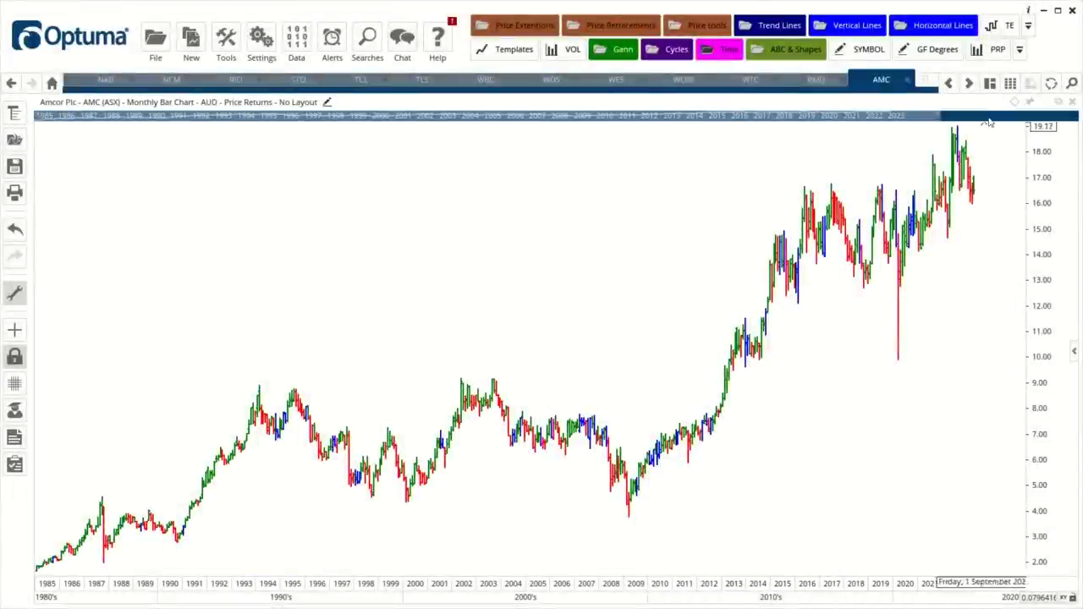
- Switch to Optuma, open the COL charts and add the Volume indicator to the monthly chart
{"action": "left_click", "coordinate": [950, 82]}
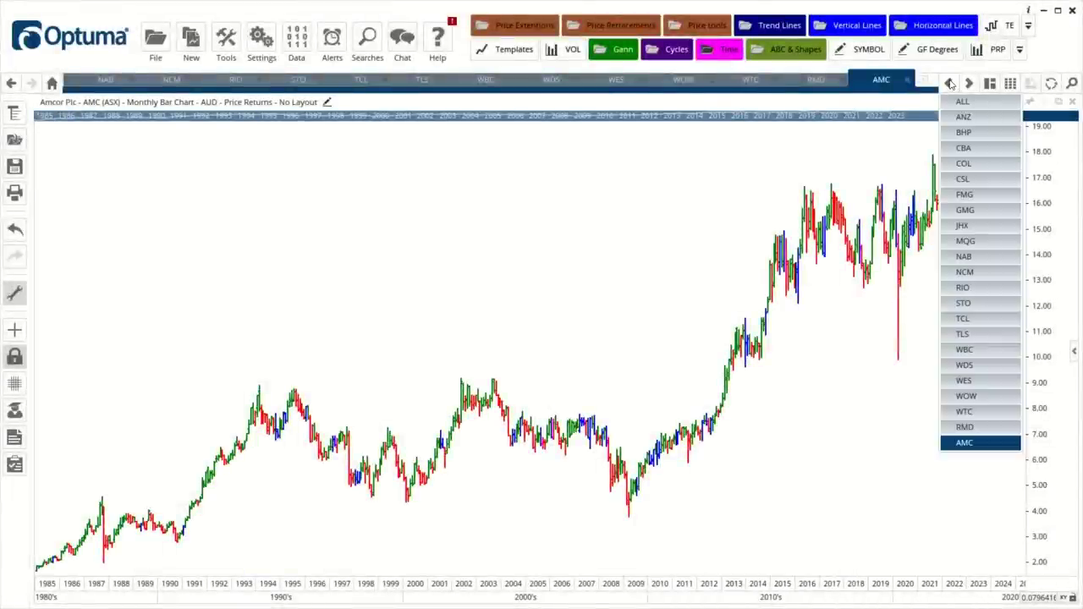
{"action": "left_click", "coordinate": [976, 168]}
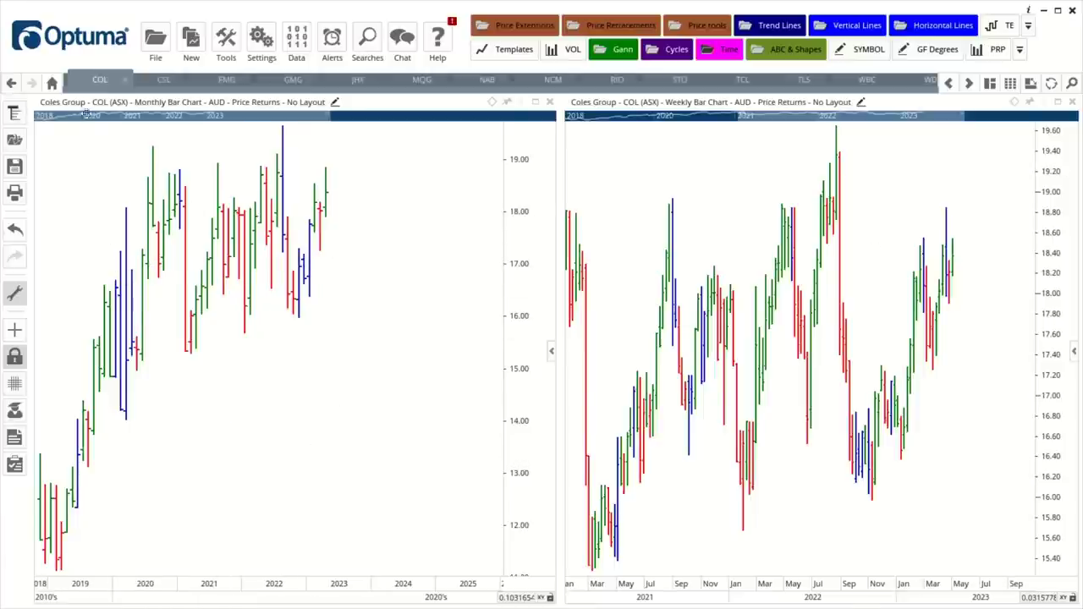
{"action": "left_click", "coordinate": [573, 49]}
{"action": "left_click", "coordinate": [373, 506]}
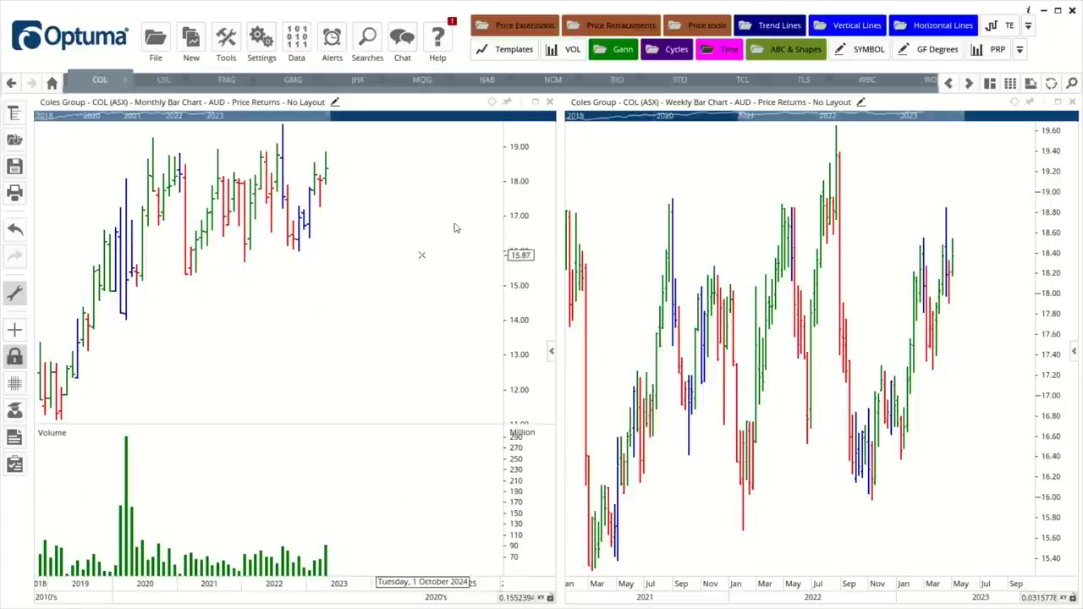
- Maximize COL's monthly chart and inspect the March 2020 volume bar
{"action": "left_click", "coordinate": [535, 101]}
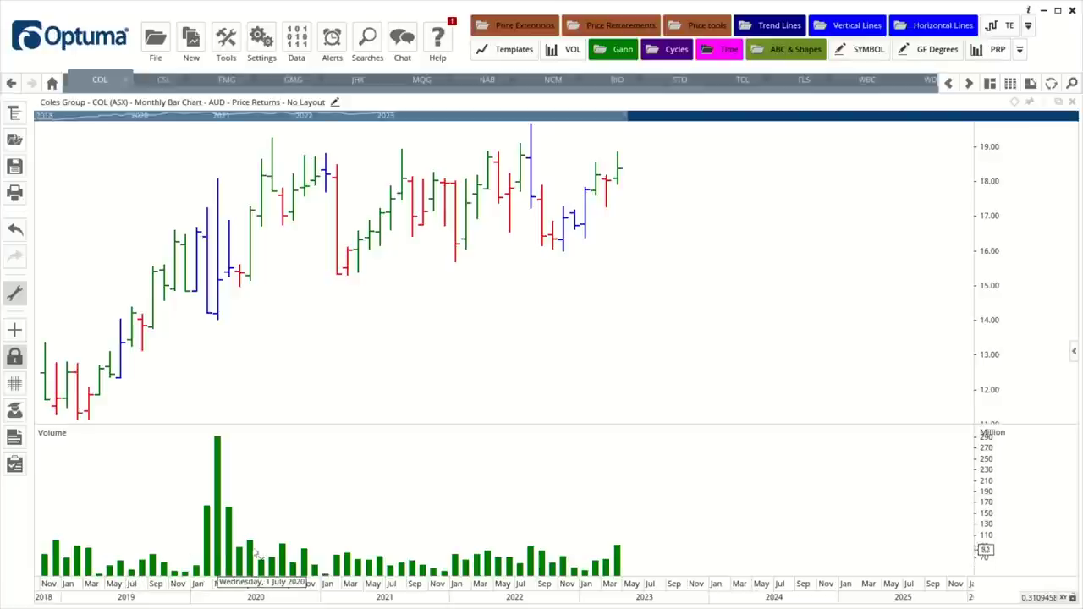
{"action": "mouse_move", "coordinate": [218, 454]}
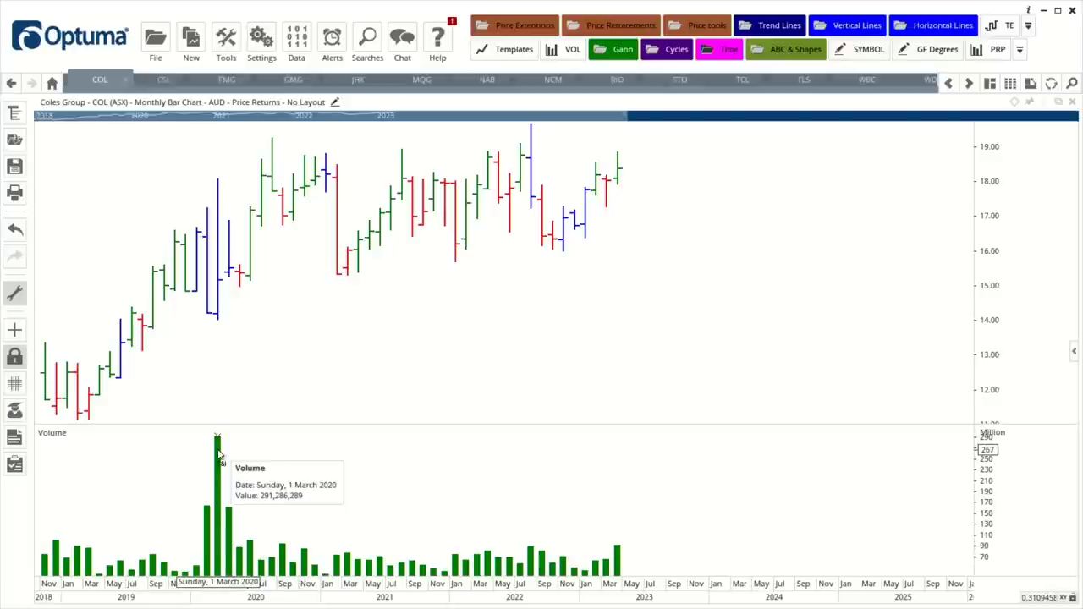